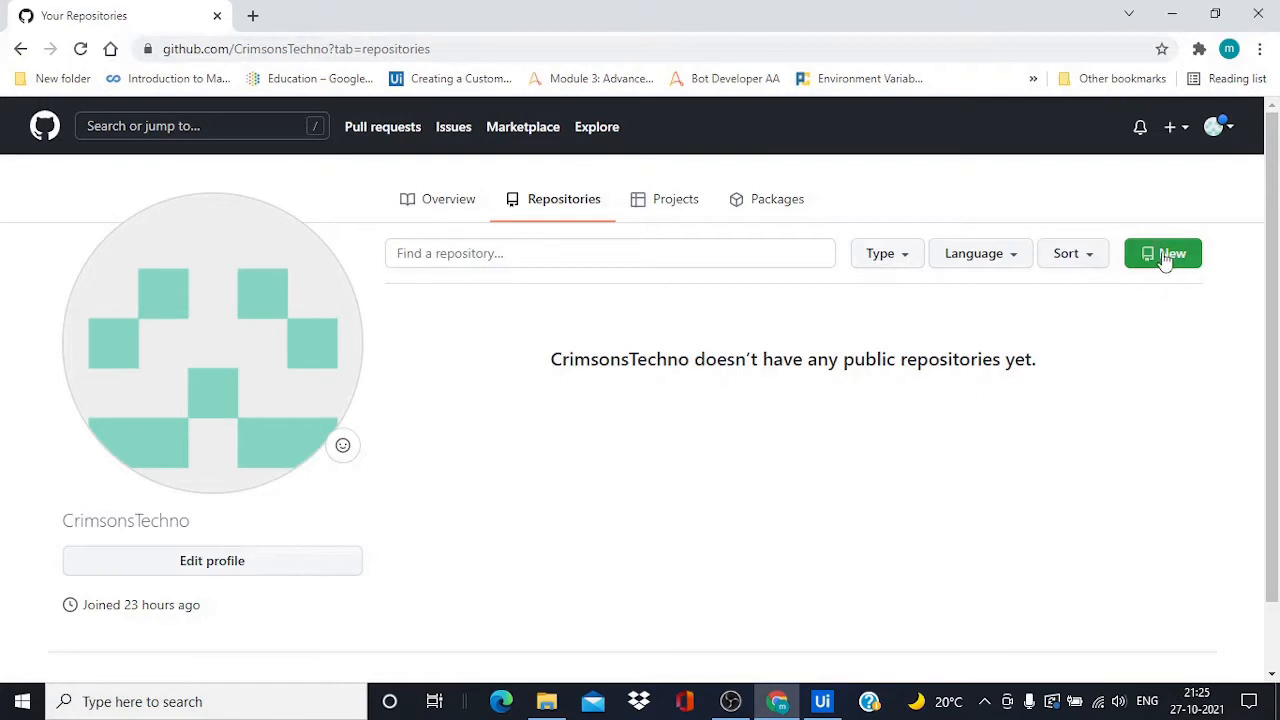
Create the public repository UiPathProcess01, leaving README, .gitignore and licence unchecked
click(1163, 253)
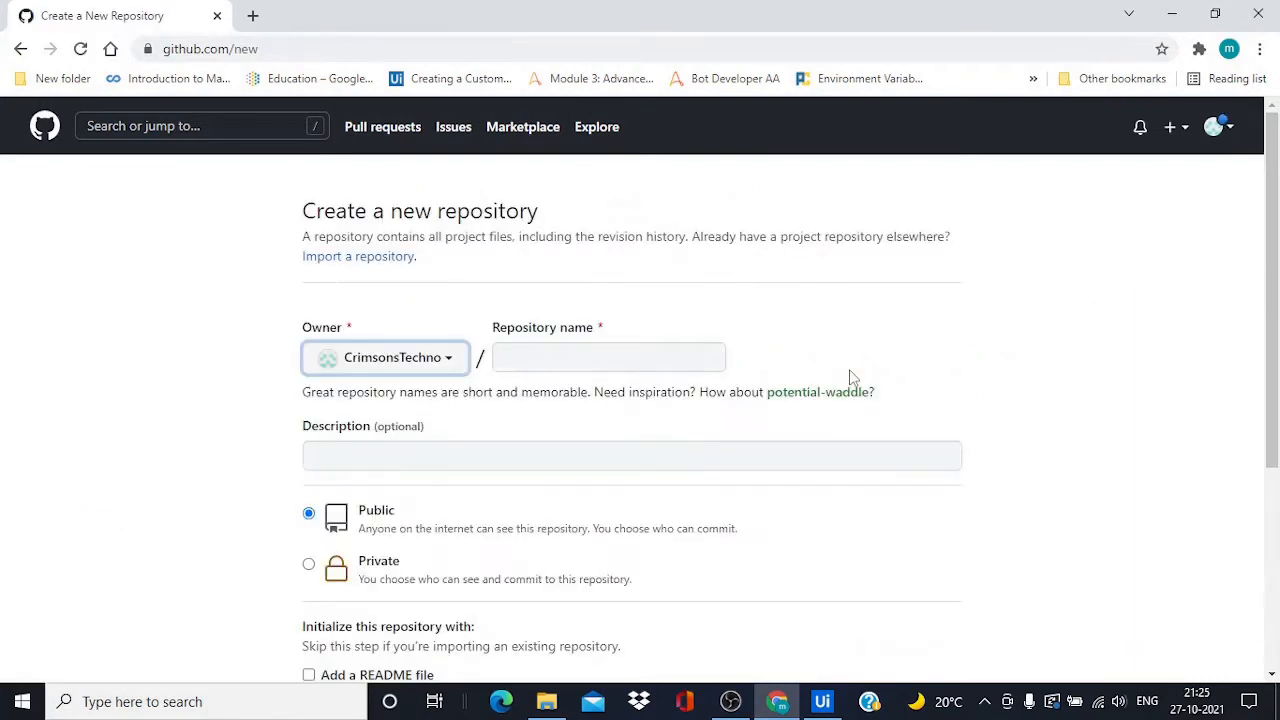
click(572, 349)
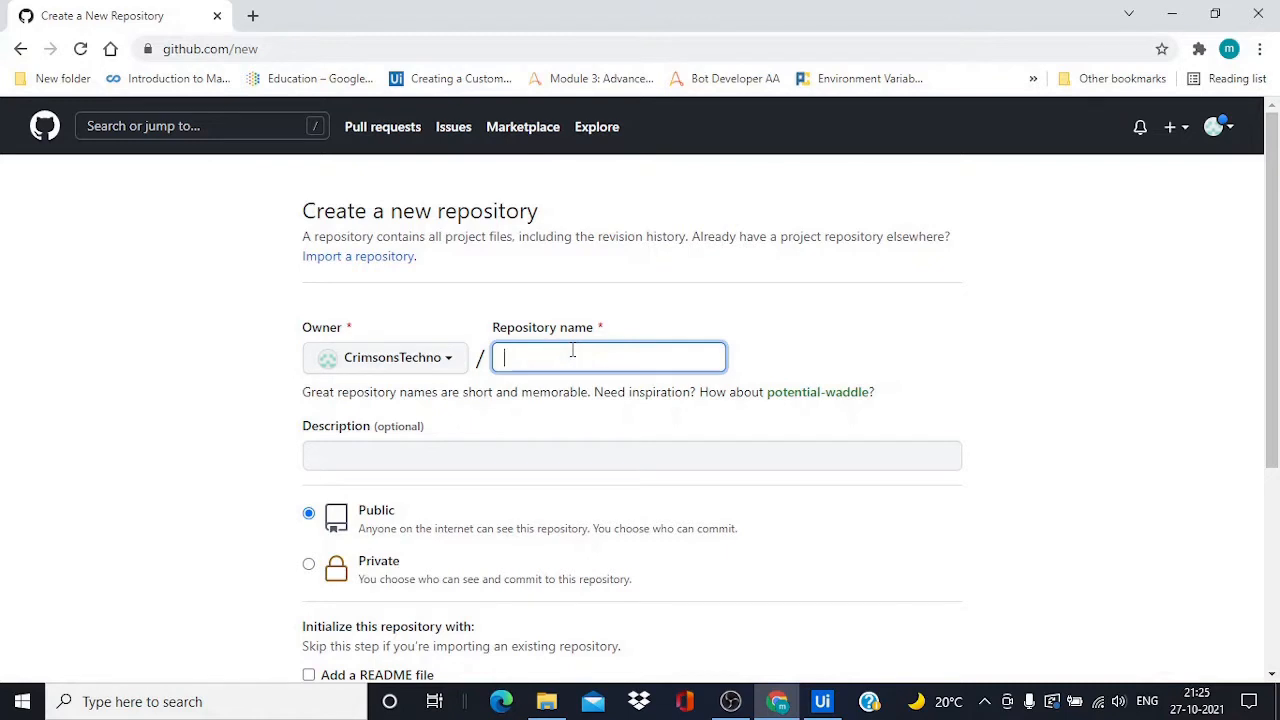
text(UiP)
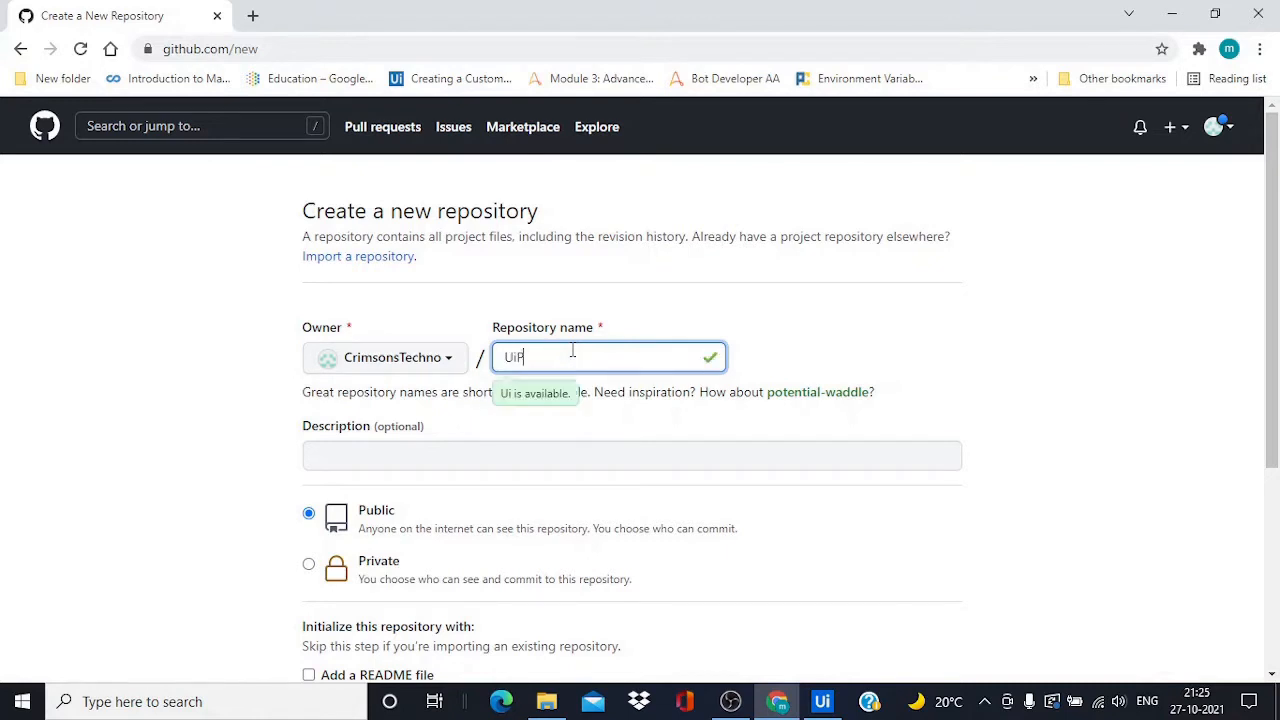
text(ath)
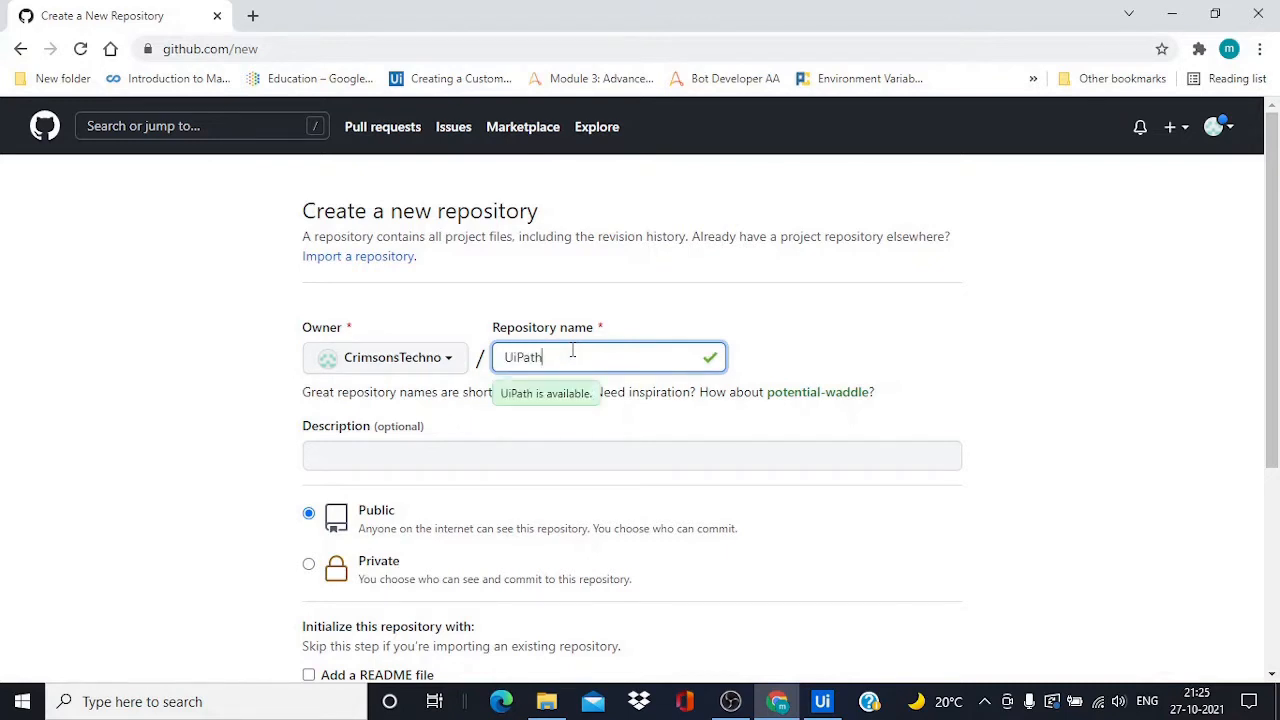
text(Process01)
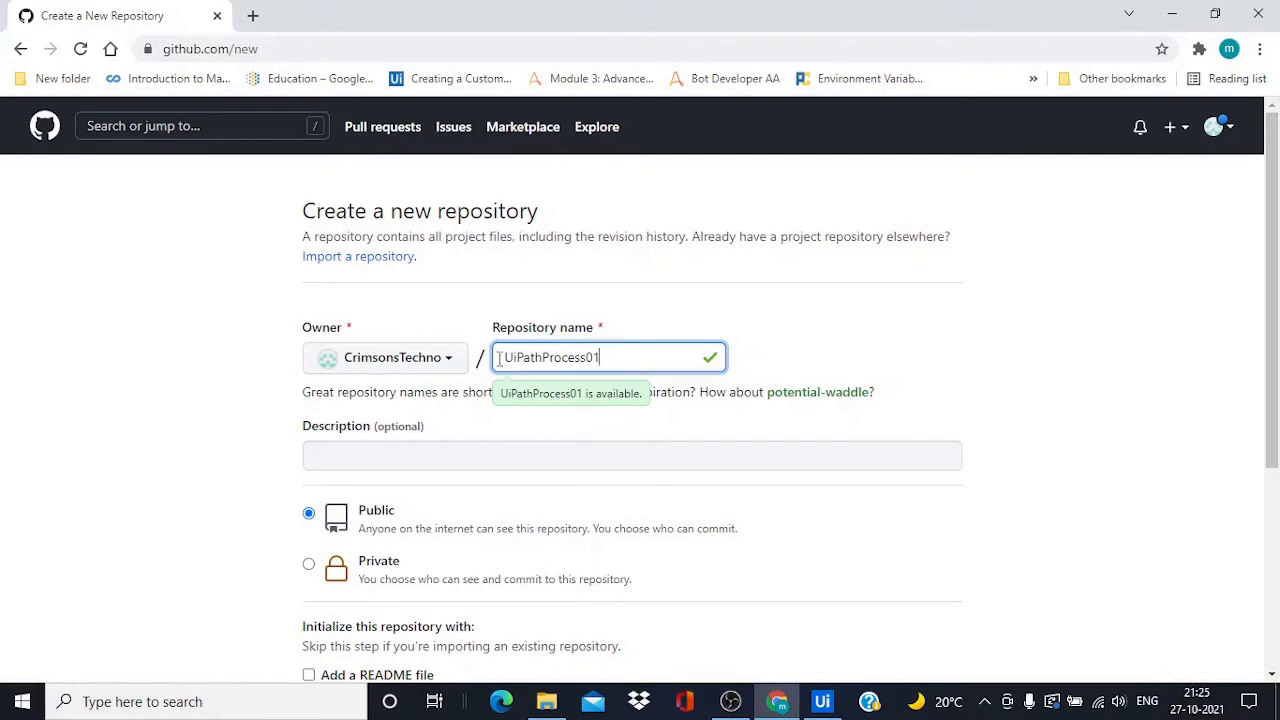
scroll(508, 486, down, 1)
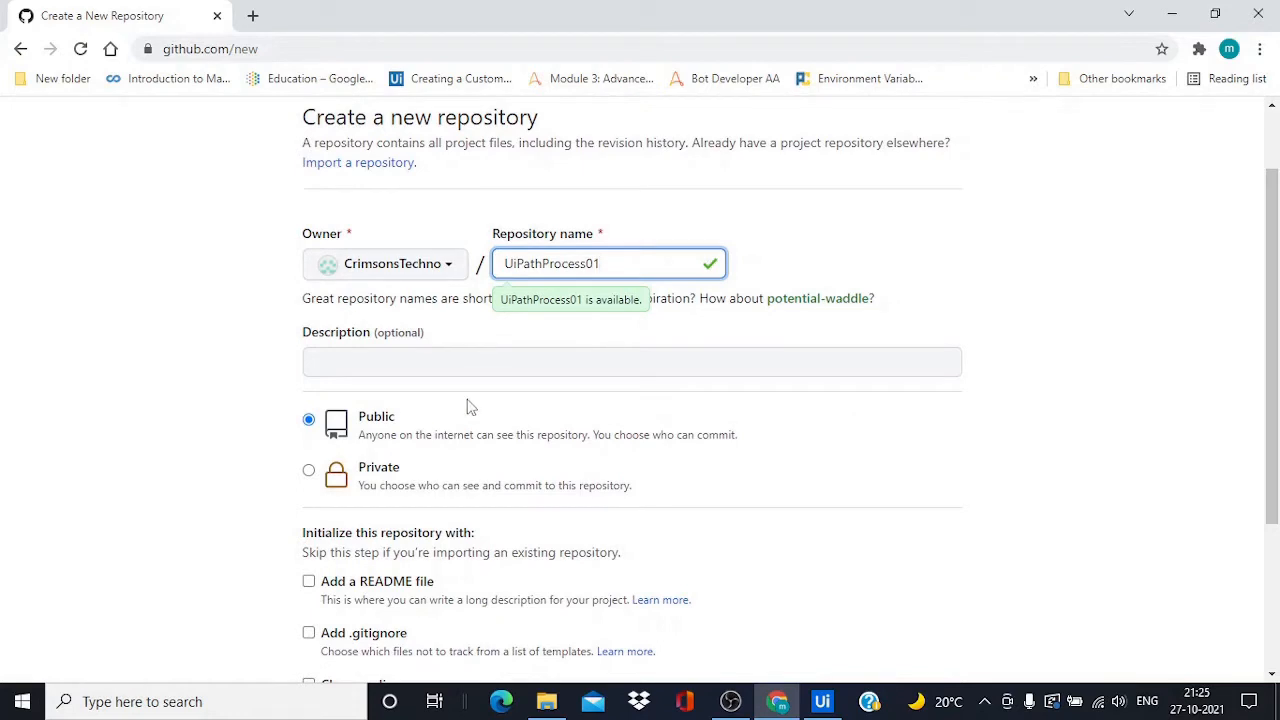
scroll(498, 425, down, 3)
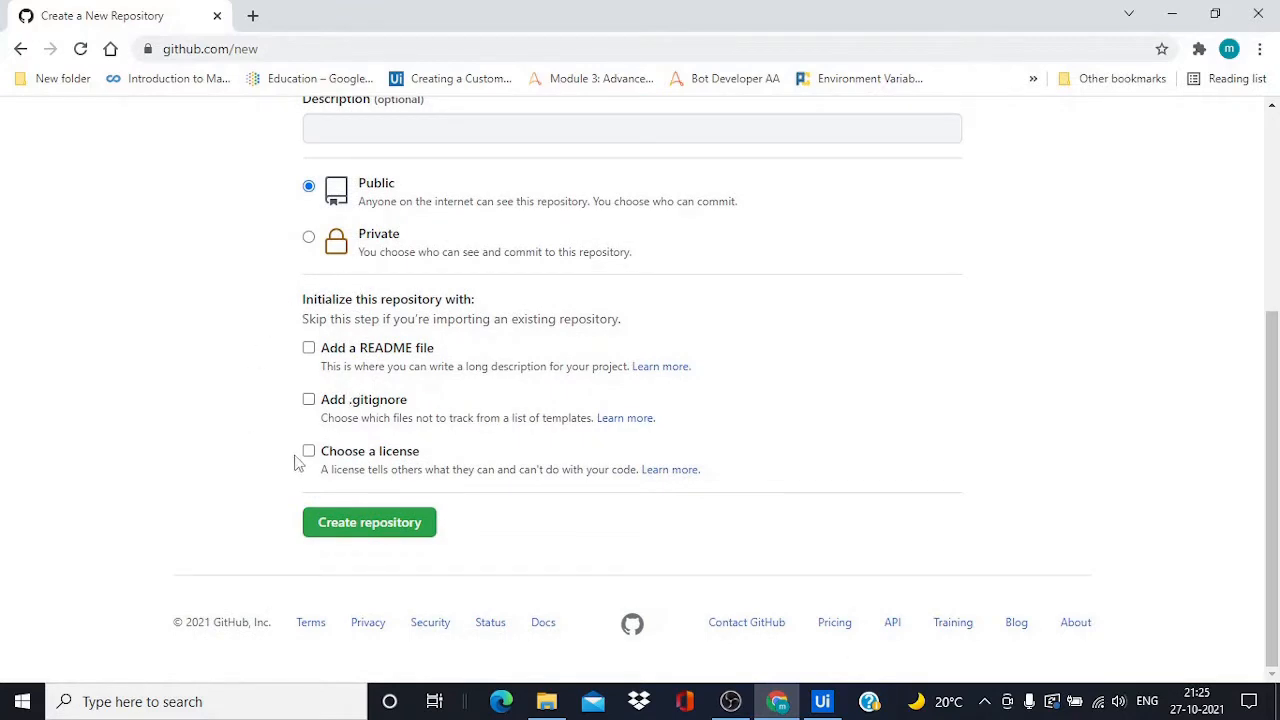
click(373, 528)
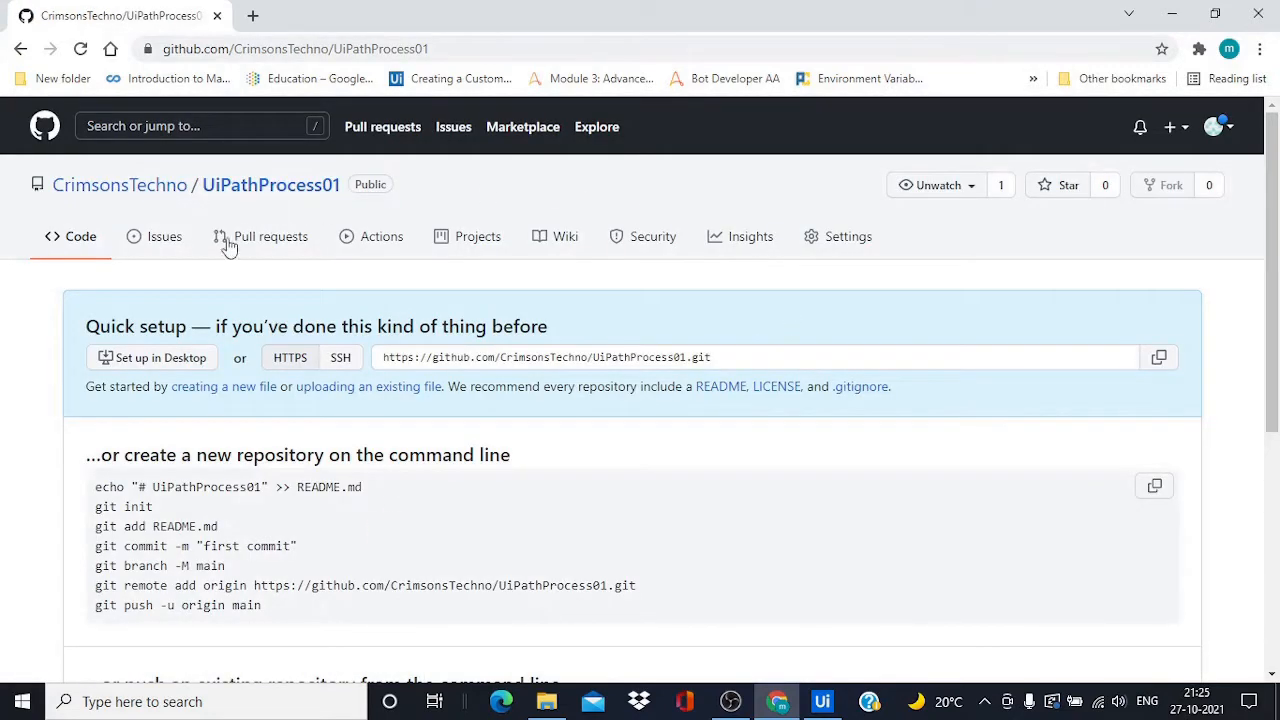
Scroll the empty UiPathProcess01 page to review its HTTPS clone address and push instructions
scroll(233, 175, down, 1)
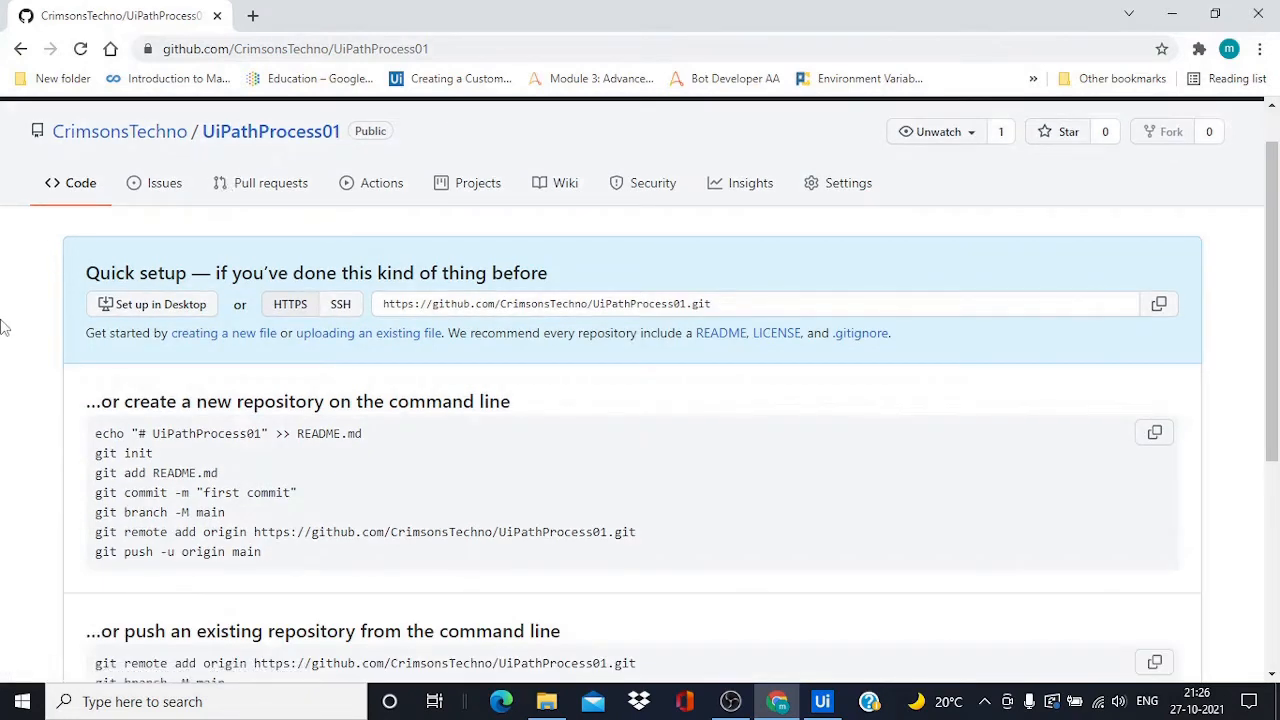
scroll(4, 327, up, 1)
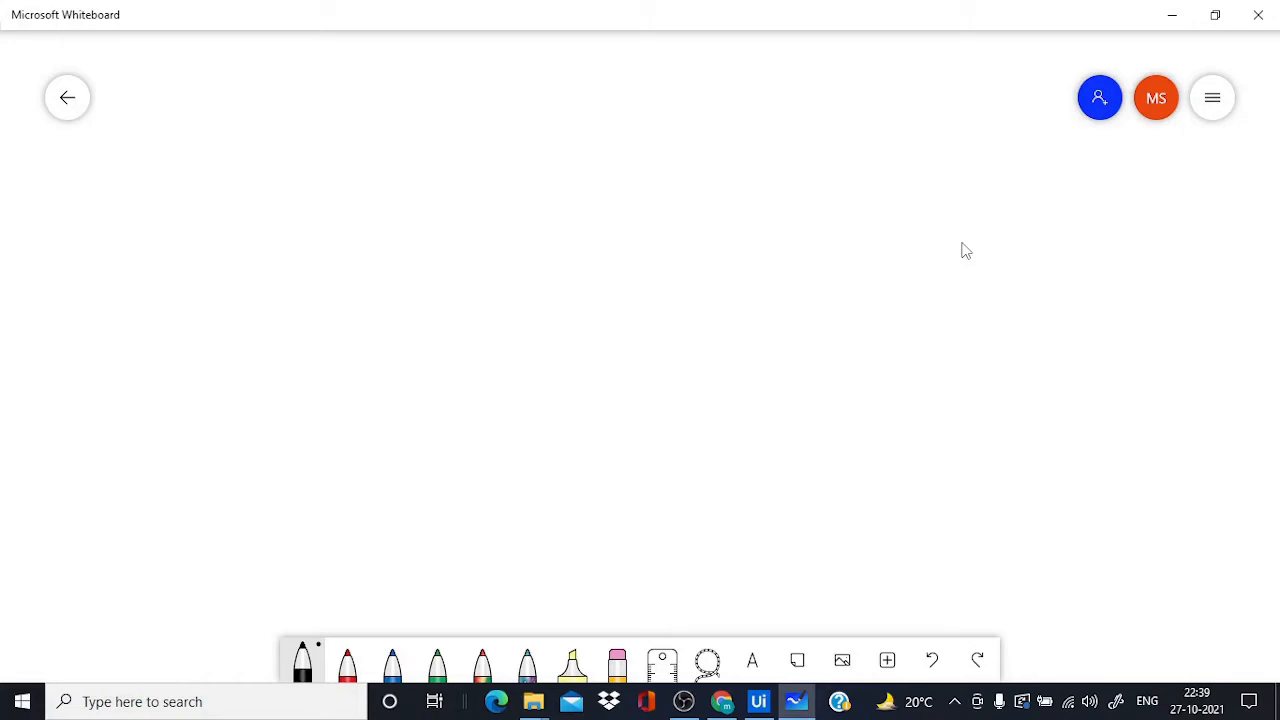
Handwrite 'Uiproject' on the right side of the whiteboard
mouse_move(906, 318)
mouse_down()
mouse_move(929, 320)
mouse_move(948, 345)
mouse_move(970, 334)
mouse_move(958, 342)
mouse_up()
click(944, 314)
drag(980, 326, 1014, 336)
mouse_move(1018, 330)
mouse_down()
mouse_move(1038, 322)
mouse_move(1010, 370)
mouse_up()
drag(1042, 340, 1076, 348)
mouse_move(1110, 306)
mouse_down()
mouse_move(1100, 354)
mouse_move(1120, 328)
mouse_up()
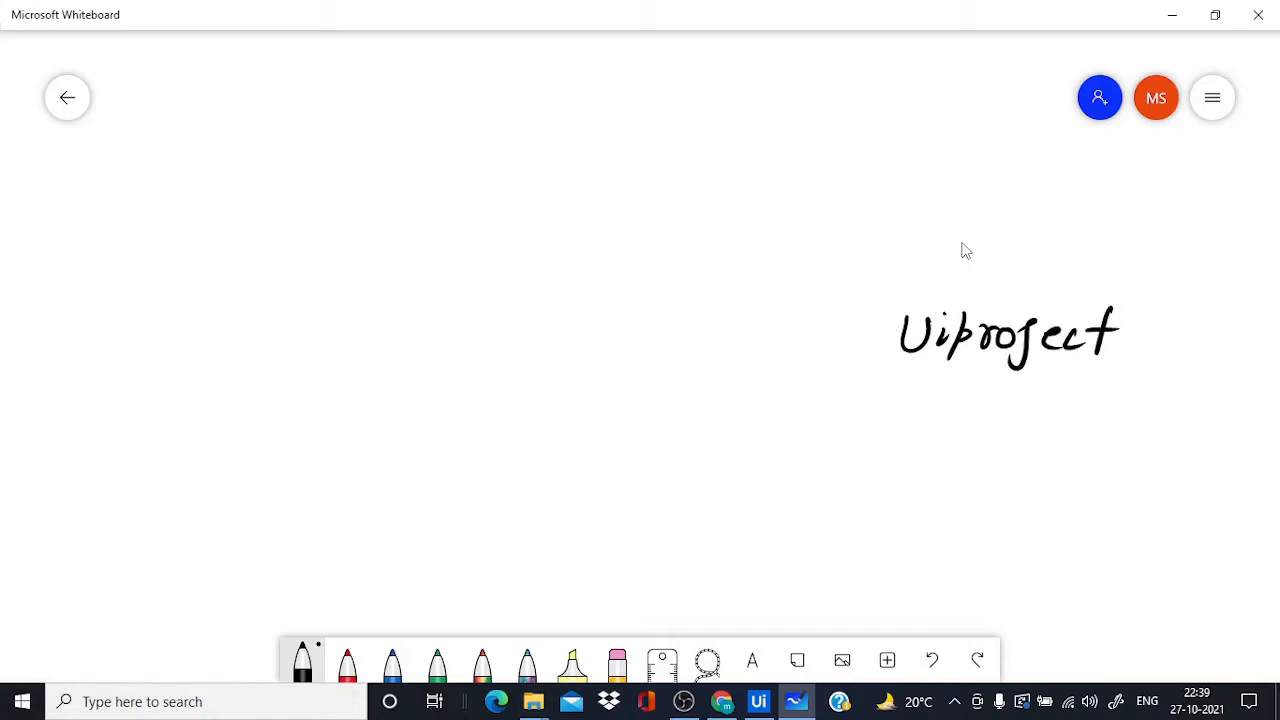
Write 'Git Server → Abc' at the top left and draw a box around Uiproject
drag(342, 146, 358, 186)
click(369, 144)
drag(388, 140, 384, 184)
drag(372, 160, 424, 171)
drag(444, 162, 474, 170)
mouse_move(466, 156)
mouse_down()
mouse_move(500, 144)
mouse_move(516, 168)
mouse_move(545, 148)
mouse_up()
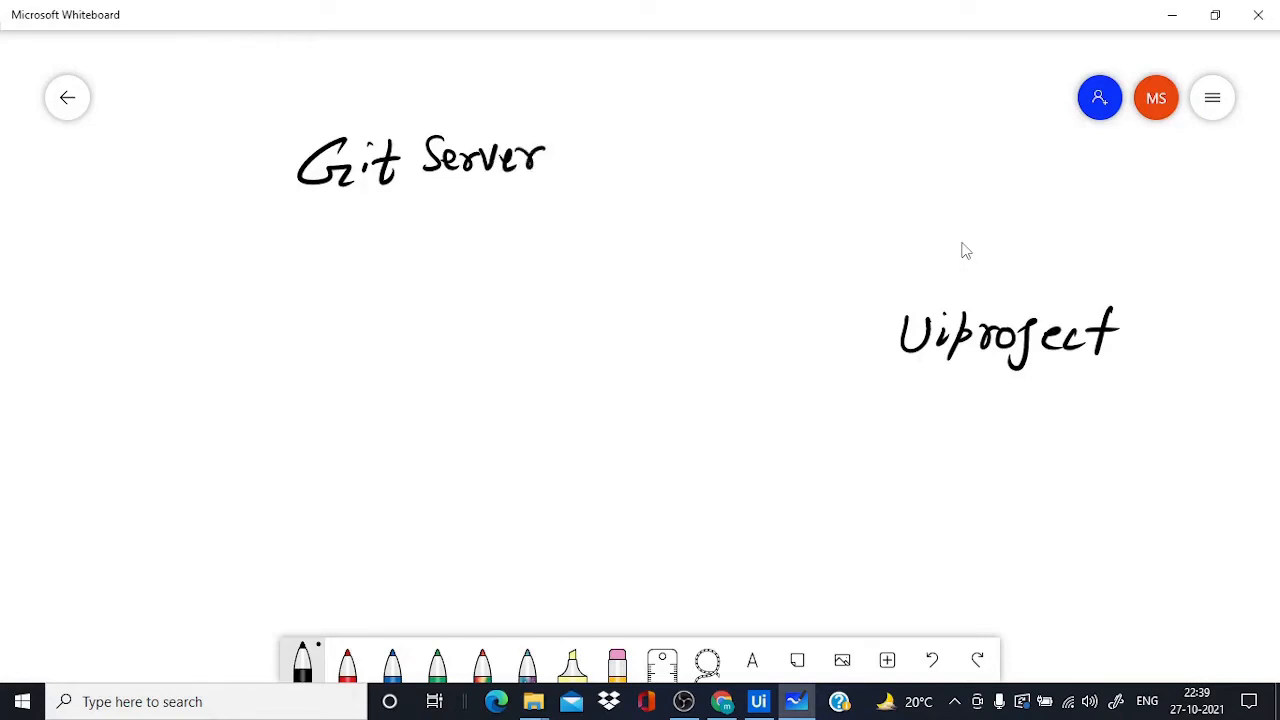
mouse_move(372, 240)
mouse_down()
mouse_move(404, 238)
mouse_move(410, 224)
mouse_up()
drag(420, 200, 422, 234)
drag(466, 212, 462, 232)
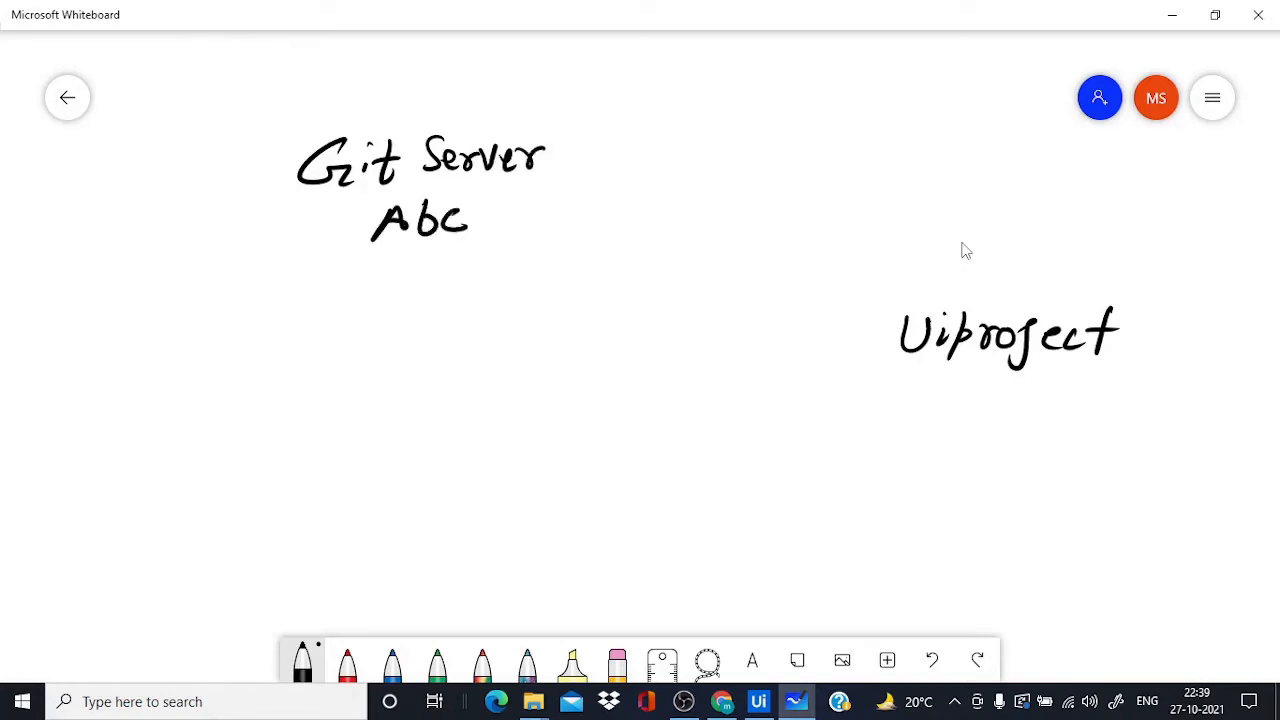
mouse_move(302, 224)
mouse_down()
mouse_move(356, 214)
mouse_move(330, 236)
mouse_up()
drag(887, 294, 880, 364)
mouse_move(892, 282)
mouse_down()
mouse_move(1168, 256)
mouse_move(910, 394)
mouse_up()
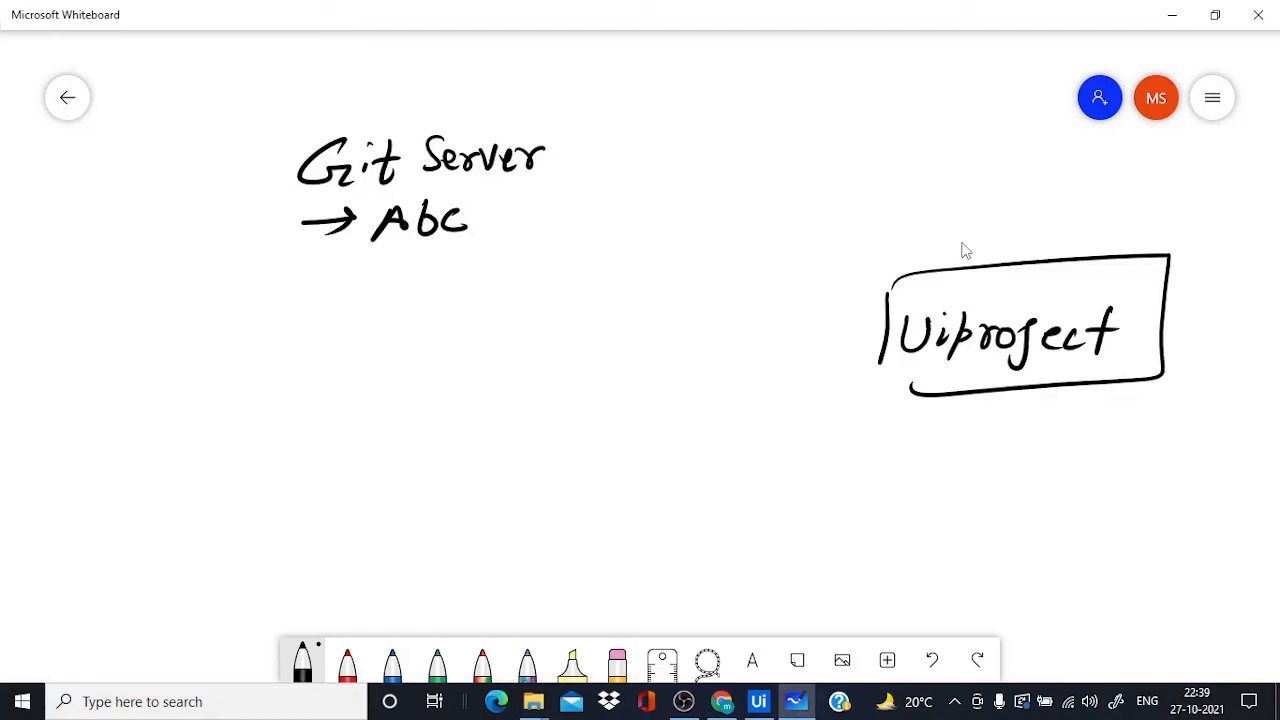
Write the numbered steps 1 init and 2 Commit on the left
mouse_move(108, 404)
mouse_down()
mouse_move(110, 428)
mouse_move(136, 392)
mouse_up()
mouse_move(157, 409)
mouse_down()
mouse_move(151, 430)
mouse_move(190, 412)
mouse_move(192, 430)
mouse_up()
click(158, 397)
drag(207, 409, 201, 430)
click(207, 393)
drag(228, 388, 234, 430)
drag(212, 410, 230, 406)
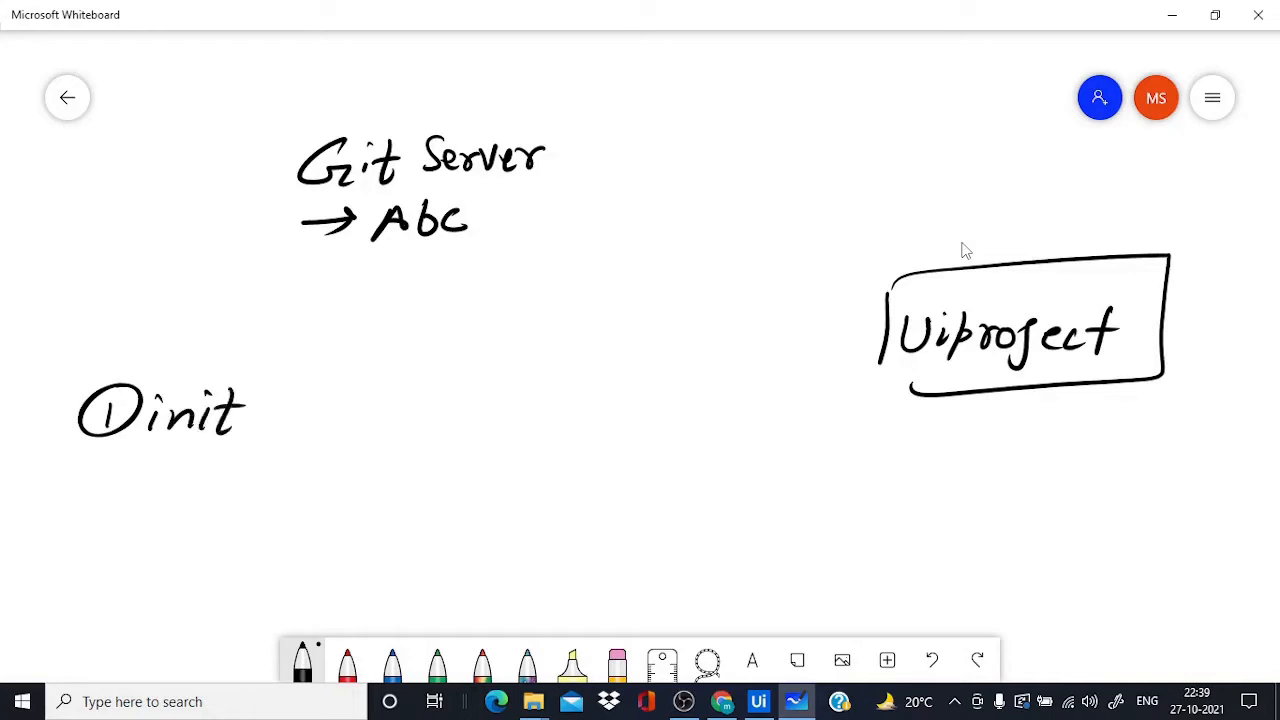
mouse_move(72, 468)
mouse_down()
mouse_move(98, 494)
mouse_move(106, 464)
mouse_move(160, 496)
mouse_up()
drag(174, 480, 300, 494)
click(279, 465)
drag(294, 474, 324, 470)
drag(132, 532, 122, 572)
drag(130, 540, 188, 534)
Add the circled steps 3 push and 4 Clone below them
drag(198, 526, 182, 554)
drag(214, 516, 208, 556)
drag(210, 542, 240, 552)
mouse_move(44, 534)
mouse_down()
mouse_move(62, 546)
mouse_move(40, 522)
mouse_move(58, 514)
mouse_up()
drag(76, 584, 92, 598)
drag(84, 586, 80, 614)
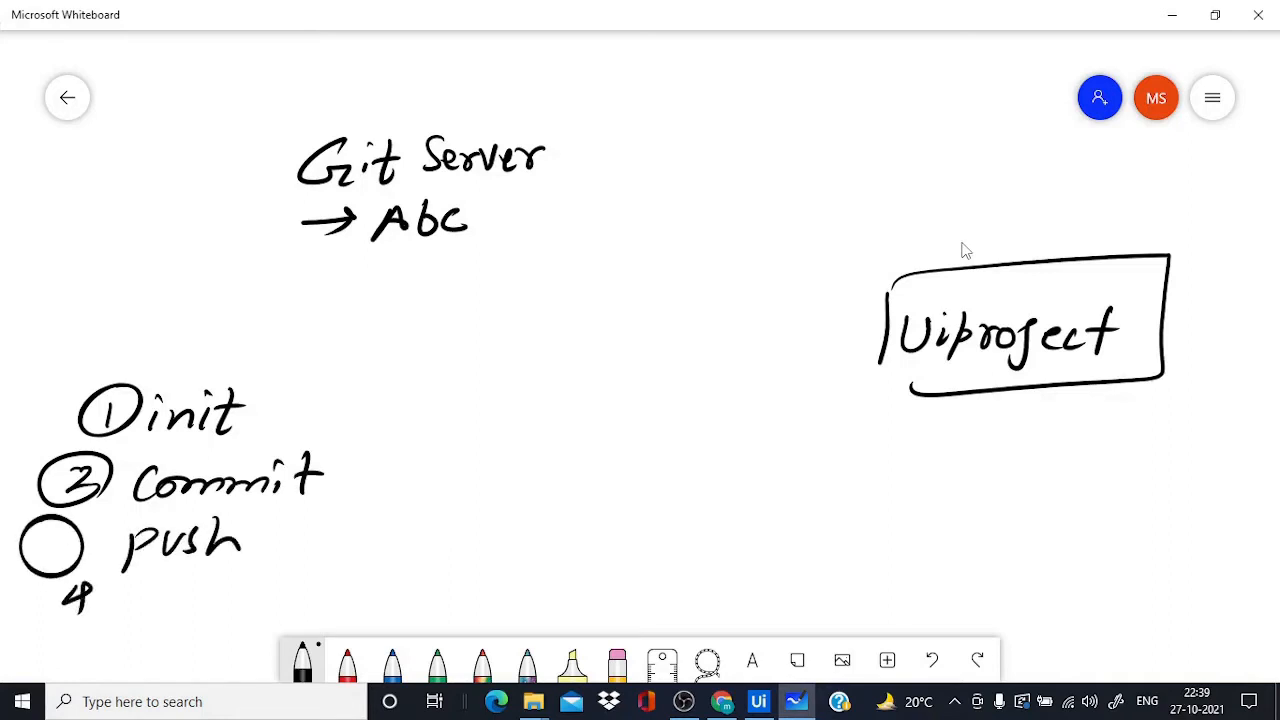
mouse_move(48, 534)
mouse_down()
mouse_move(62, 540)
mouse_move(36, 598)
mouse_move(100, 582)
mouse_up()
drag(170, 586, 180, 612)
mouse_move(208, 592)
mouse_down()
mouse_move(206, 608)
mouse_move(254, 592)
mouse_up()
mouse_move(262, 586)
mouse_down()
mouse_move(274, 586)
mouse_move(272, 604)
mouse_up()
drag(276, 598, 296, 598)
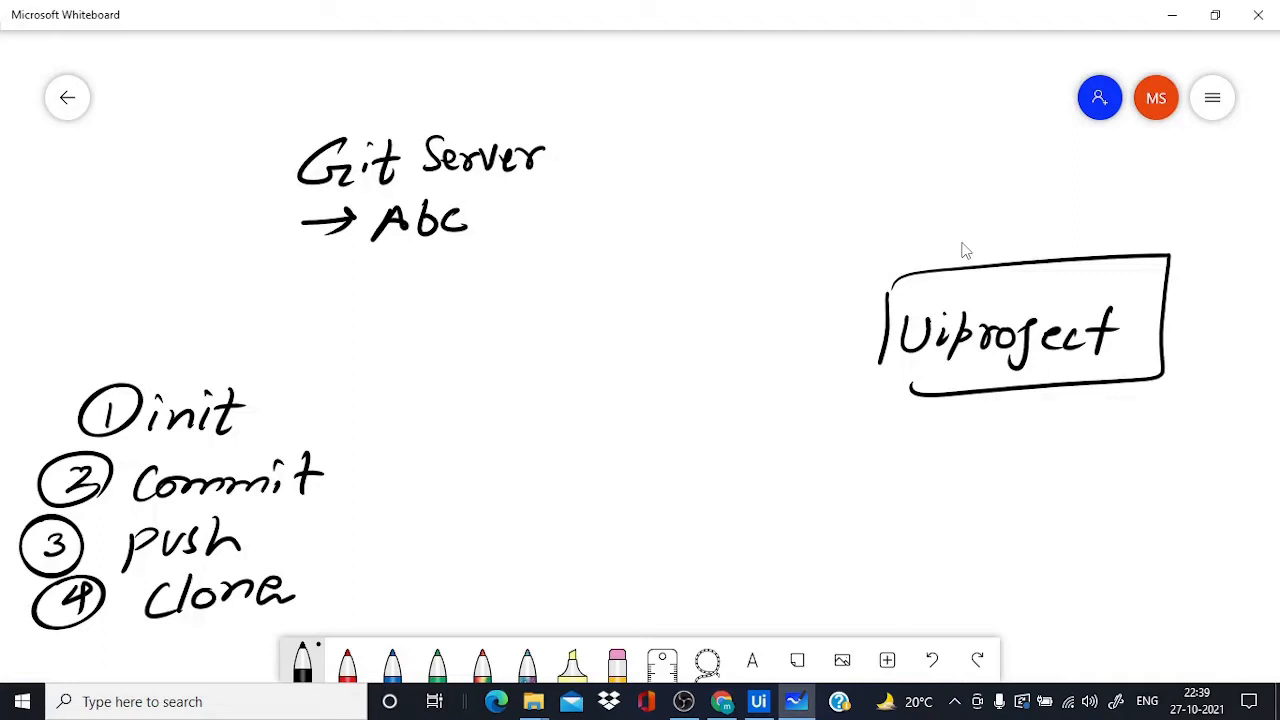
Touch up the Uiproject box and draw a leftward arrow labelled init
mouse_move(885, 364)
mouse_down()
mouse_move(881, 386)
mouse_move(922, 384)
mouse_up()
drag(882, 340, 784, 364)
mouse_move(810, 342)
mouse_down()
mouse_move(780, 366)
mouse_move(806, 370)
mouse_up()
mouse_move(765, 306)
mouse_down()
mouse_move(763, 328)
mouse_move(832, 325)
mouse_up()
click(767, 292)
click(814, 293)
drag(835, 305, 859, 302)
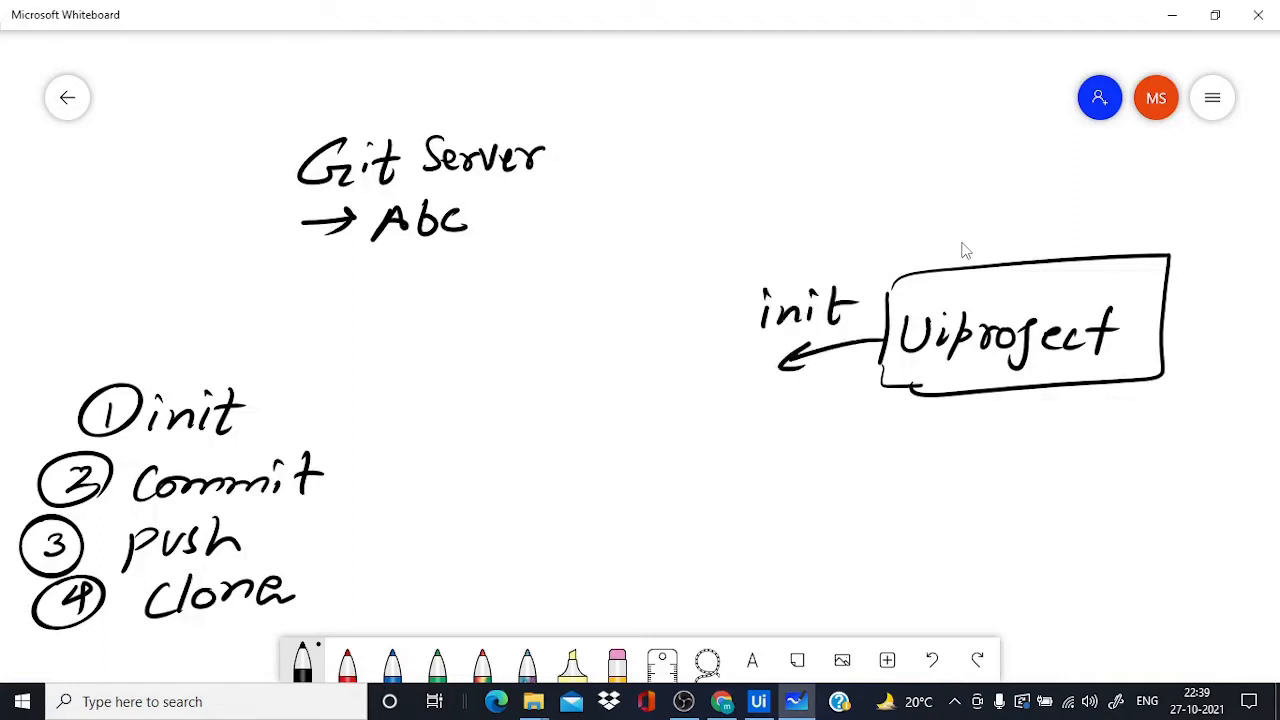
Write .git at the arrow's end and draw a thick box around it
click(668, 410)
mouse_move(700, 400)
mouse_down()
mouse_move(668, 448)
mouse_move(716, 424)
mouse_up()
drag(737, 390, 735, 428)
drag(726, 402, 752, 400)
mouse_move(648, 362)
mouse_down()
mouse_move(624, 462)
mouse_move(800, 364)
mouse_up()
mouse_move(798, 368)
mouse_down()
mouse_move(798, 452)
mouse_move(610, 462)
mouse_up()
mouse_move(630, 355)
mouse_down()
mouse_move(650, 461)
mouse_move(674, 360)
mouse_up()
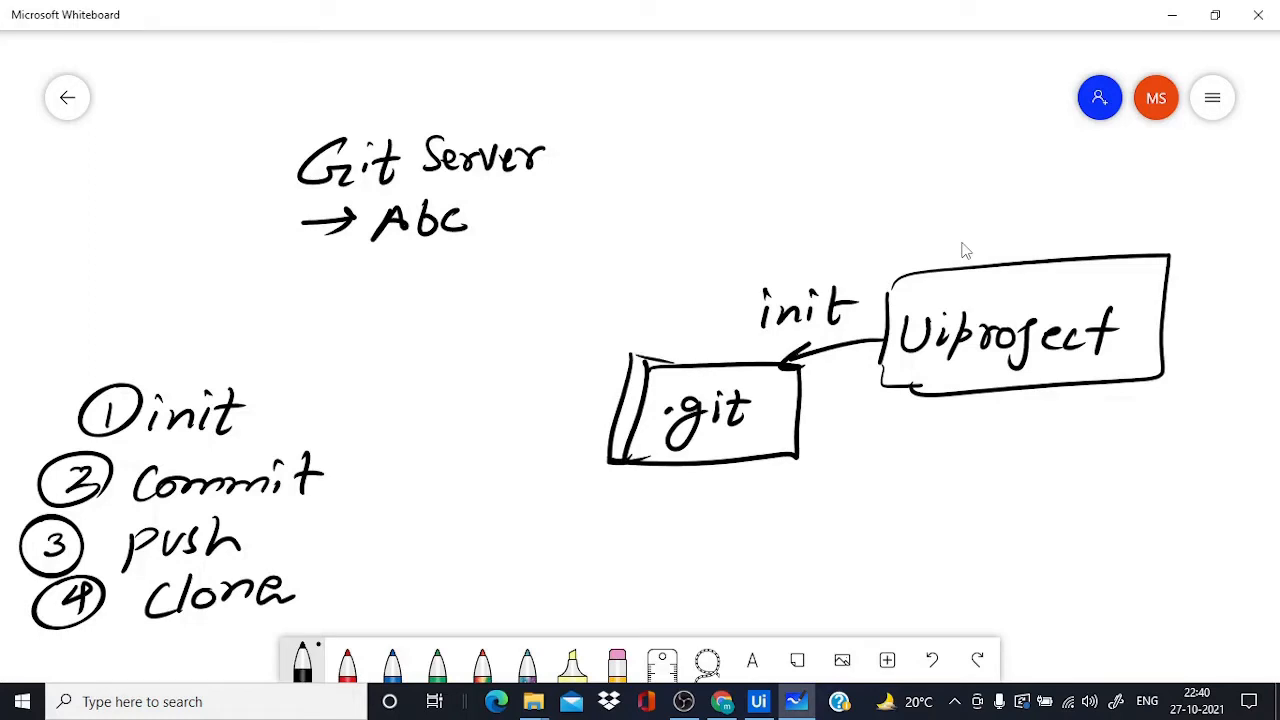
Retrace the Uiproject box, dot its i, and label the lower arrow Commit
drag(886, 356, 910, 390)
drag(944, 298, 946, 302)
mouse_move(895, 390)
mouse_down()
mouse_move(910, 392)
mouse_move(810, 420)
mouse_move(834, 434)
mouse_move(912, 426)
mouse_move(958, 440)
mouse_up()
drag(976, 406, 970, 446)
drag(966, 424, 990, 422)
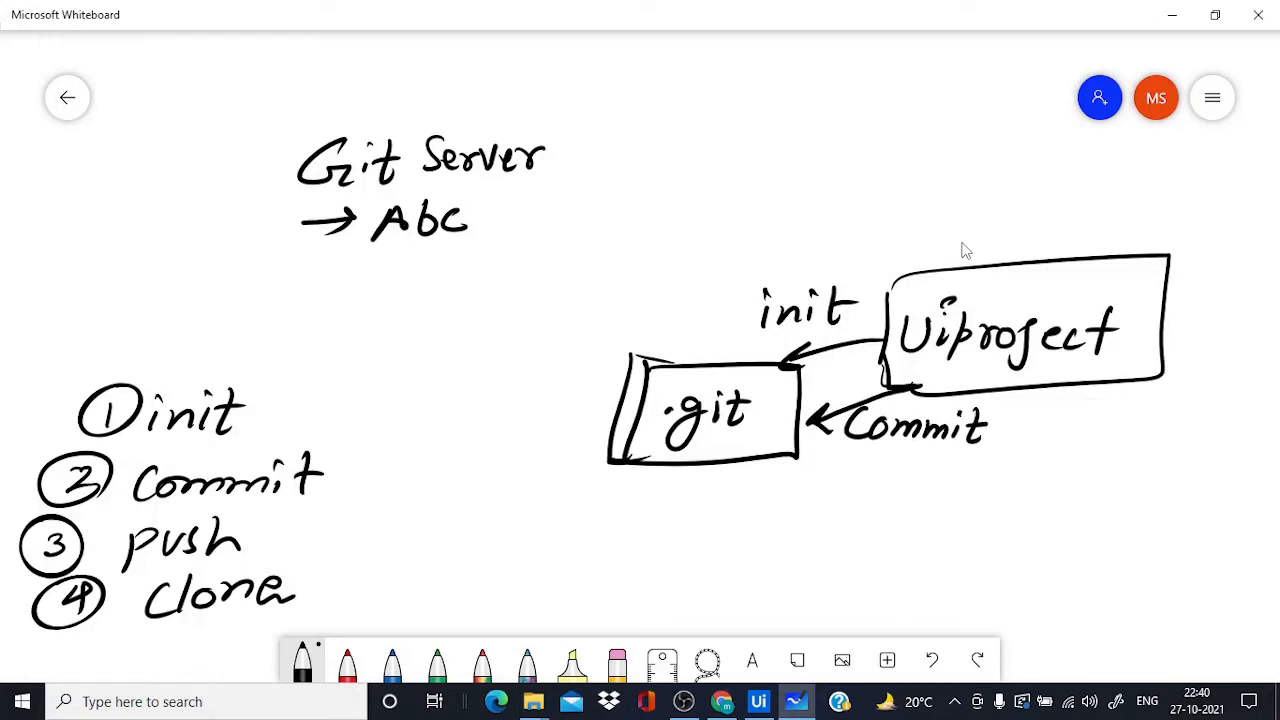
Draw a cloud around Git Server → Abc and a Push arrow from .git up to it
mouse_move(272, 150)
mouse_down()
mouse_move(365, 98)
mouse_move(604, 112)
mouse_move(430, 266)
mouse_move(232, 180)
mouse_move(268, 156)
mouse_up()
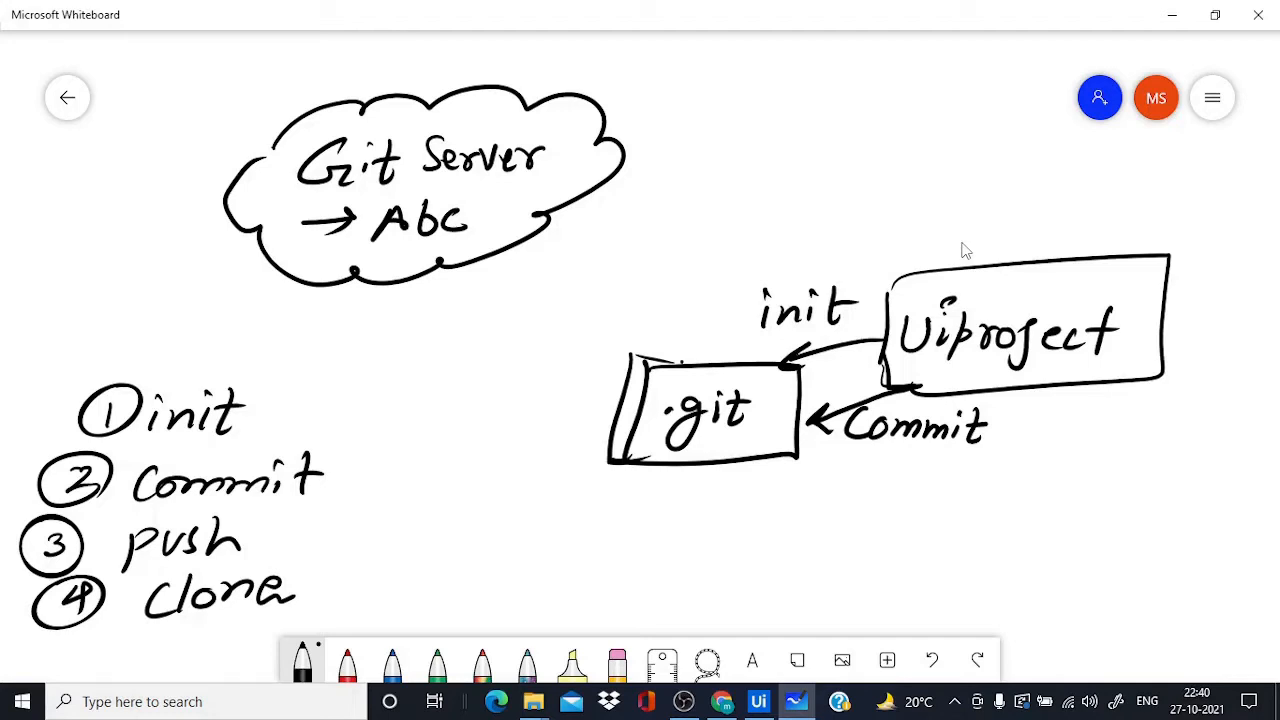
mouse_move(682, 362)
mouse_down()
mouse_move(588, 287)
mouse_move(460, 296)
mouse_move(490, 308)
mouse_up()
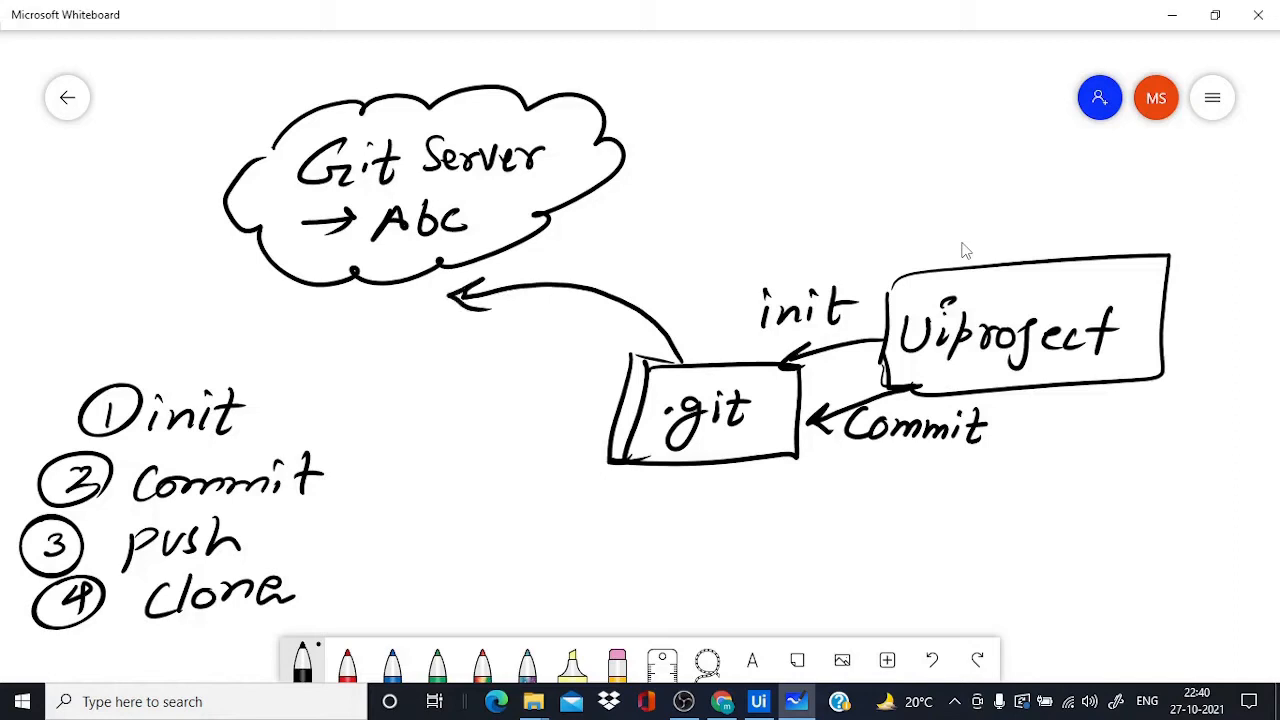
mouse_move(548, 244)
mouse_down()
mouse_move(552, 278)
mouse_move(578, 262)
mouse_move(654, 270)
mouse_up()
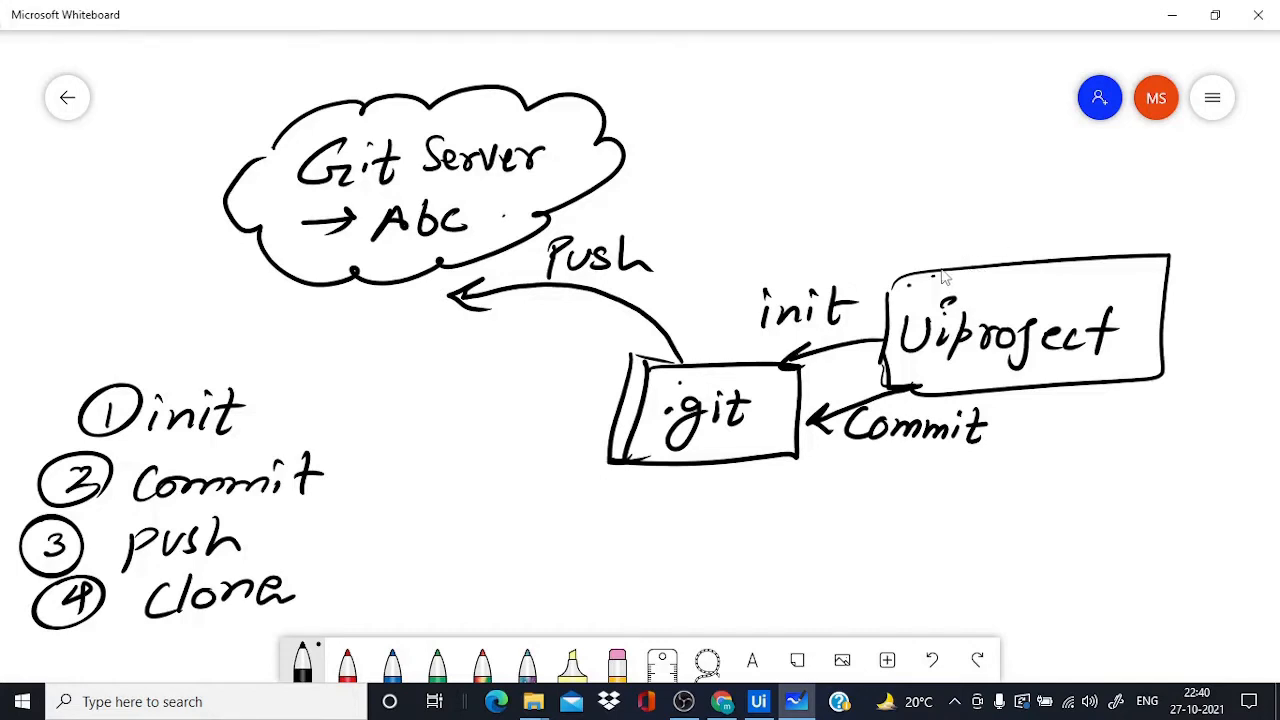
Zoom out and draw a new cloud below .git with Git written inside
scroll(930, 383, down, 2)
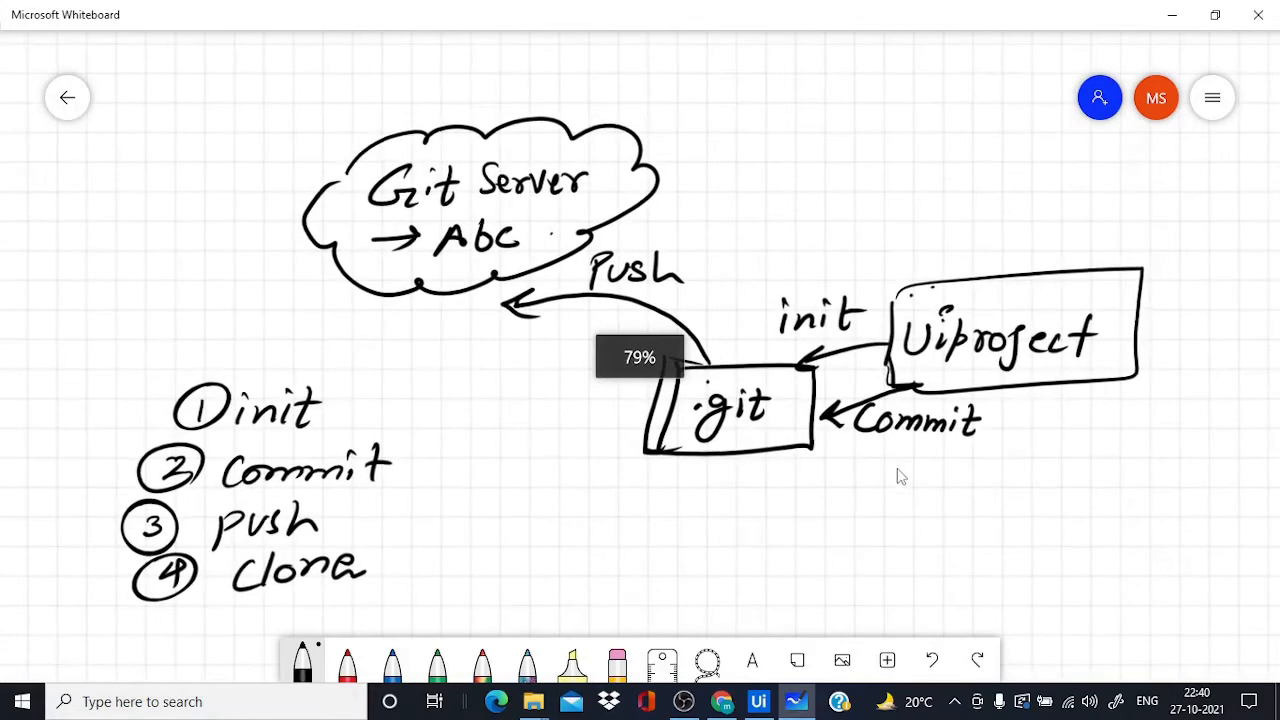
scroll(897, 474, down, 5)
scroll(825, 253, down, 1)
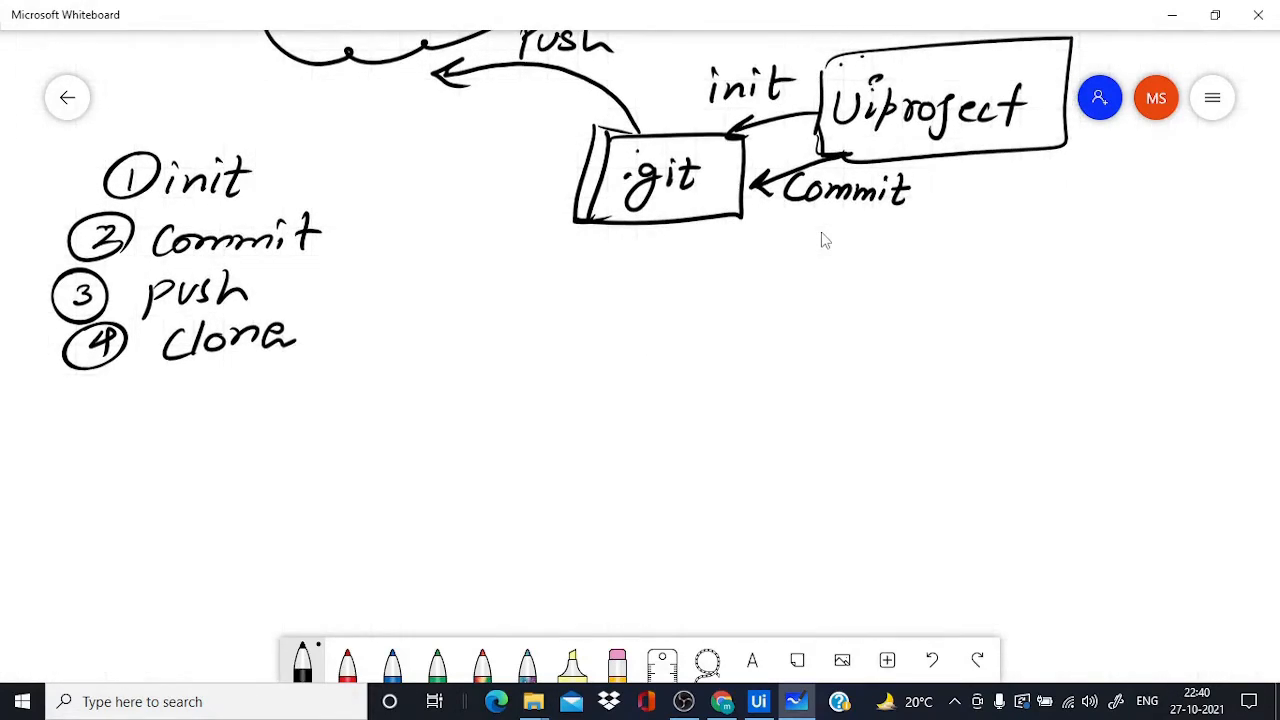
mouse_move(486, 338)
mouse_down()
mouse_move(592, 318)
mouse_move(646, 460)
mouse_move(372, 382)
mouse_move(486, 315)
mouse_up()
drag(482, 360, 522, 398)
click(506, 360)
drag(514, 372, 540, 371)
drag(433, 442, 462, 442)
Write 'Uipath process' inside the new cloud and touch up the Git label
mouse_move(470, 444)
mouse_down()
mouse_move(470, 478)
mouse_move(492, 448)
mouse_move(460, 468)
mouse_move(524, 452)
mouse_up()
click(470, 428)
click(509, 441)
mouse_move(538, 414)
mouse_down()
mouse_move(540, 454)
mouse_move(572, 454)
mouse_up()
mouse_move(594, 416)
mouse_down()
mouse_move(598, 460)
mouse_move(608, 432)
mouse_up()
mouse_move(608, 436)
mouse_down()
mouse_move(638, 410)
mouse_move(662, 420)
mouse_up()
mouse_move(666, 410)
mouse_down()
mouse_move(674, 400)
mouse_move(684, 414)
mouse_up()
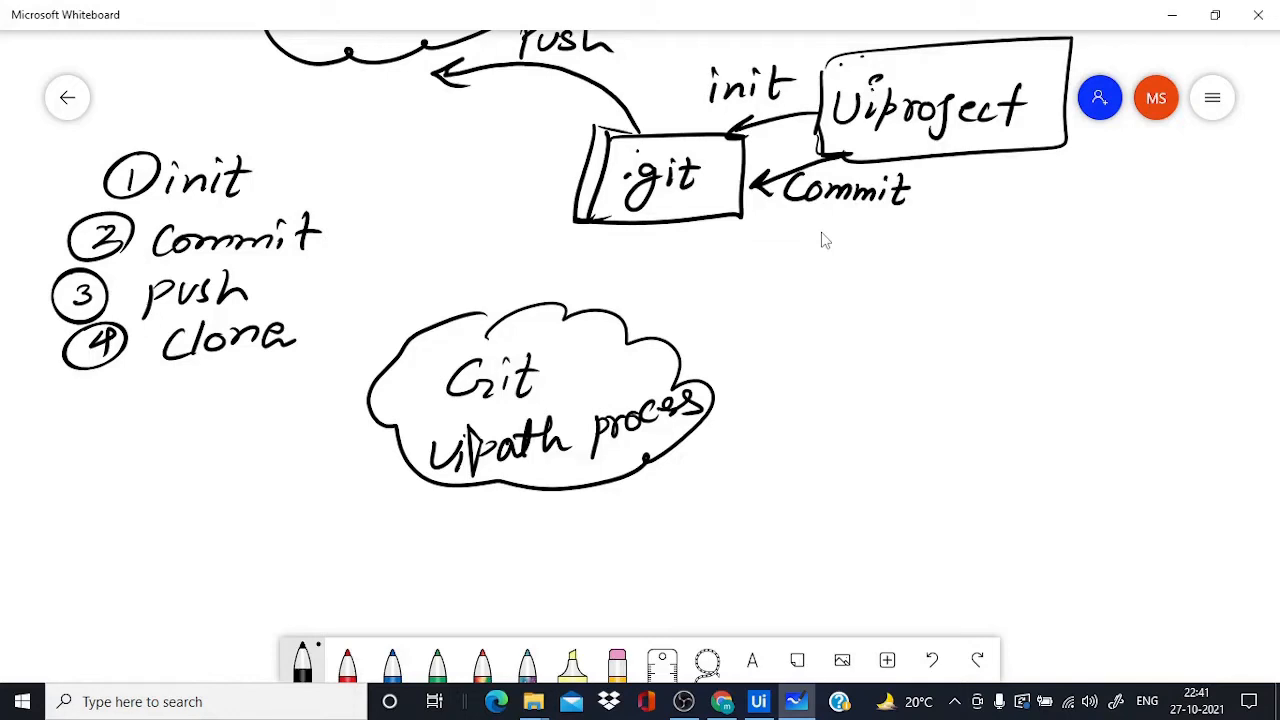
drag(498, 350, 512, 358)
Draw a monitor labelled Uipath and a Clone arrow from the Git cloud to it
mouse_move(940, 566)
mouse_down()
mouse_move(940, 480)
mouse_move(1098, 545)
mouse_move(938, 572)
mouse_up()
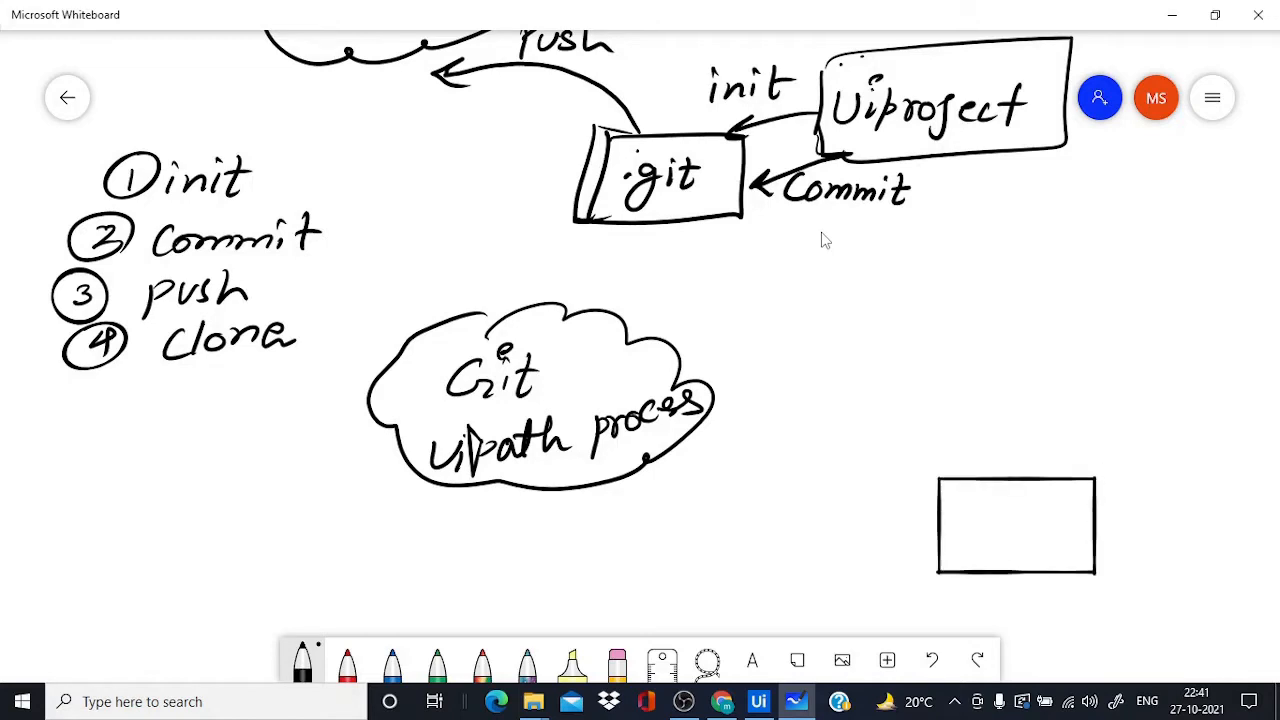
mouse_move(664, 436)
mouse_down()
mouse_move(740, 458)
mouse_move(876, 406)
mouse_move(962, 455)
mouse_move(970, 478)
mouse_move(958, 481)
mouse_up()
mouse_move(996, 598)
mouse_down()
mouse_move(1040, 592)
mouse_move(994, 600)
mouse_up()
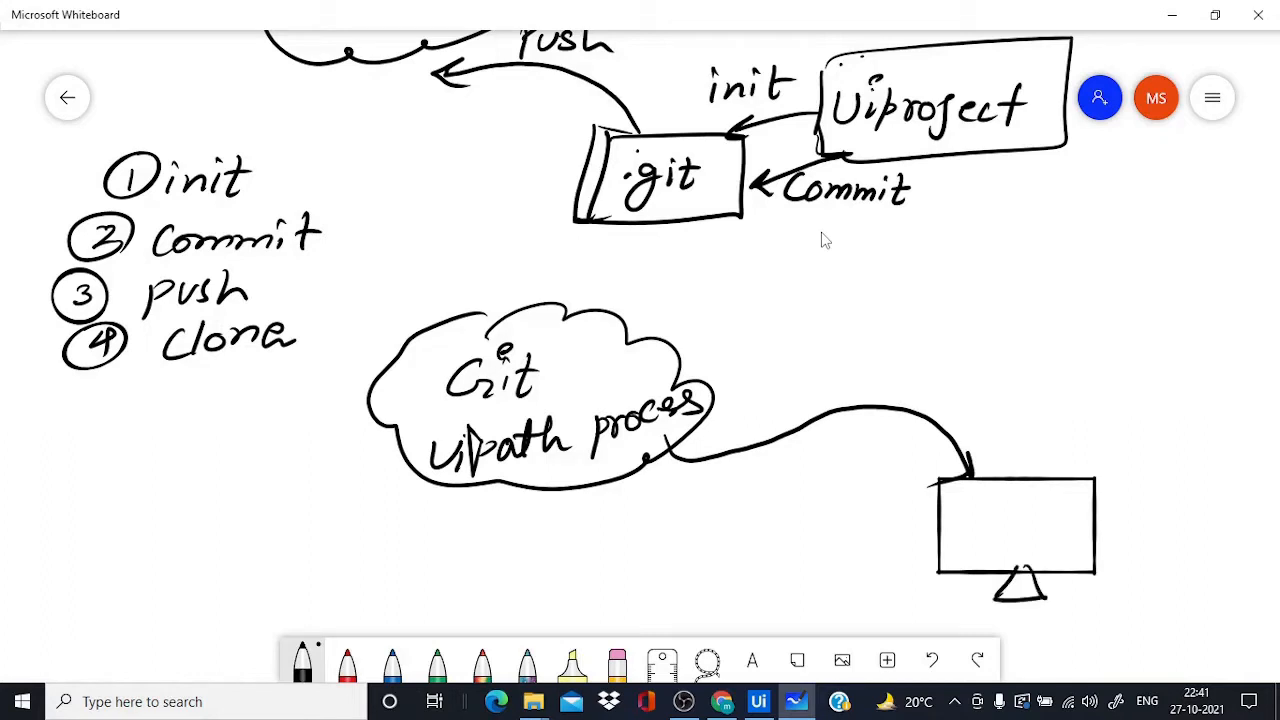
drag(966, 492, 1090, 520)
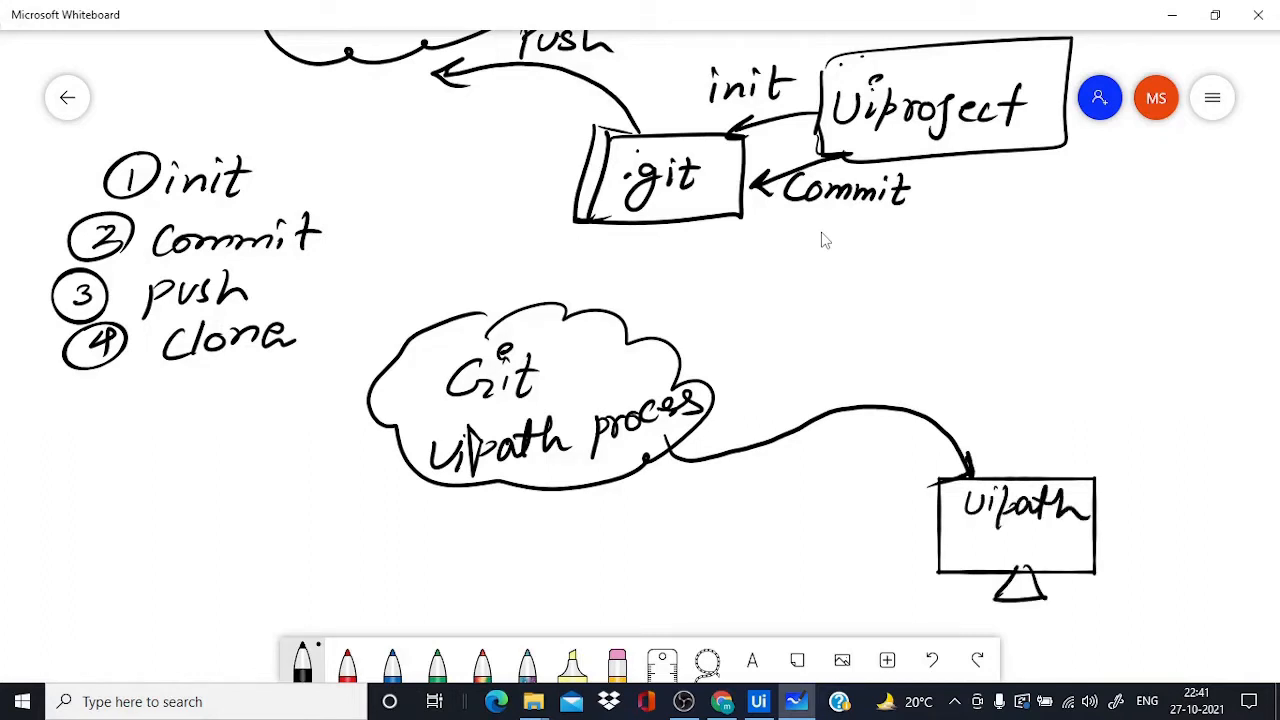
drag(852, 352, 850, 392)
mouse_move(872, 344)
mouse_down()
mouse_move(868, 388)
mouse_move(888, 370)
mouse_move(972, 388)
mouse_up()
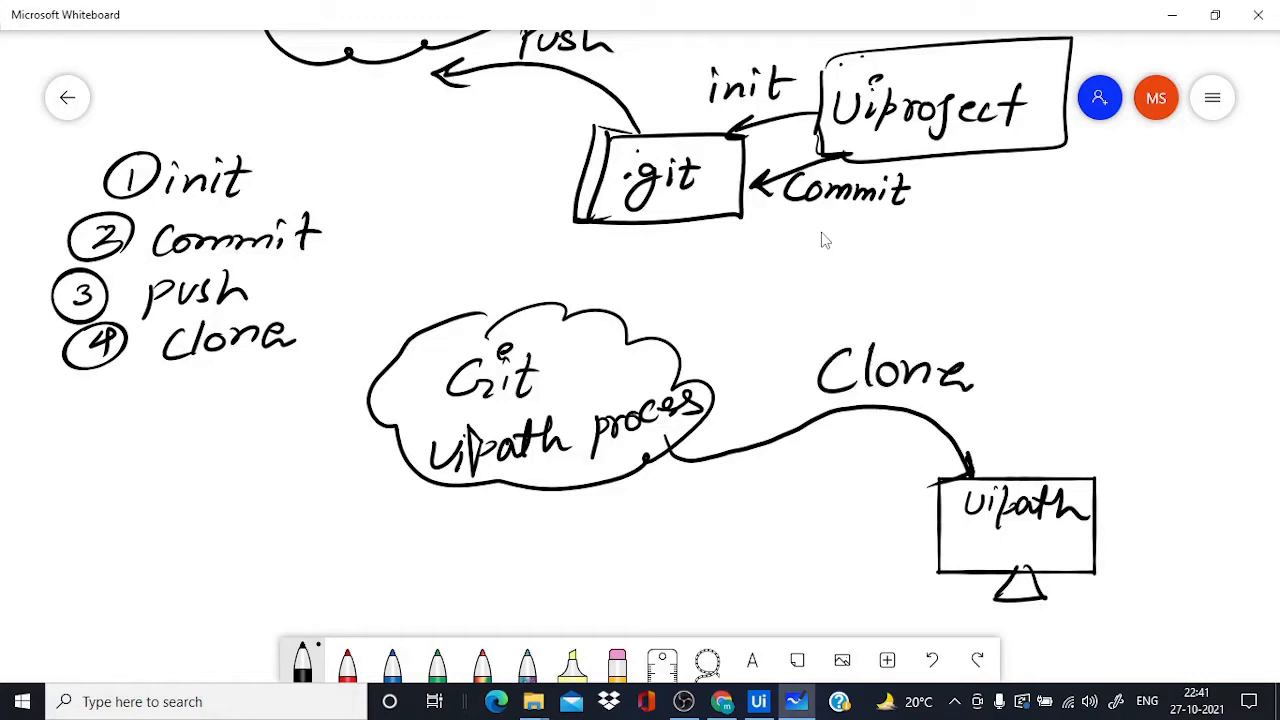
scroll(849, 214, down, 3)
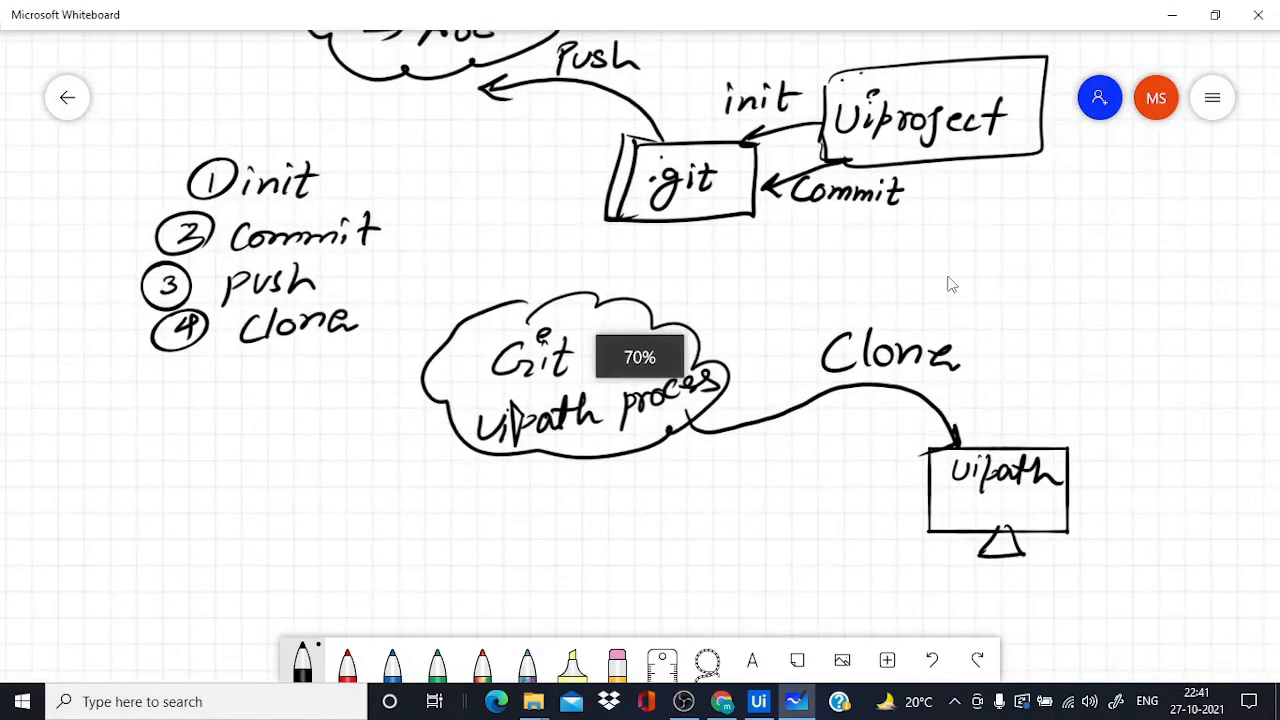
drag(952, 308, 942, 380)
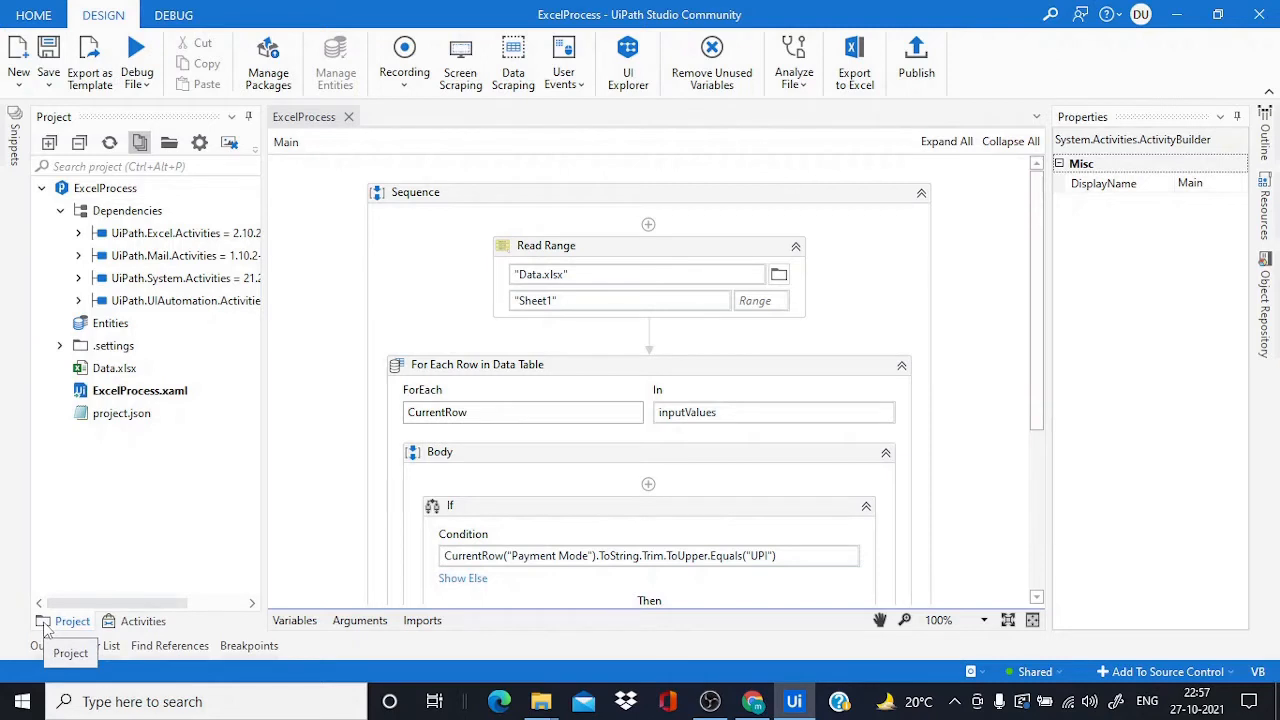
Run Add To Source Control > GIT Init on the ExcelProcess project, using its own folder
right_click(104, 189)
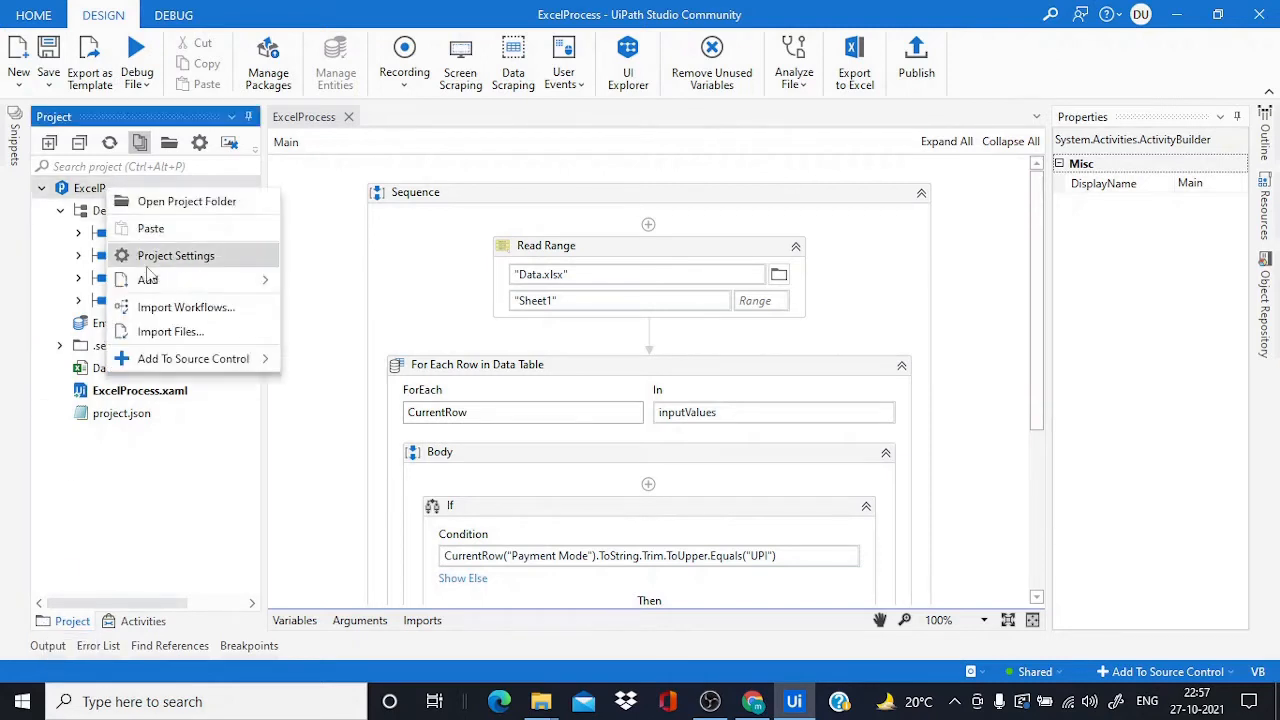
mouse_move(160, 365)
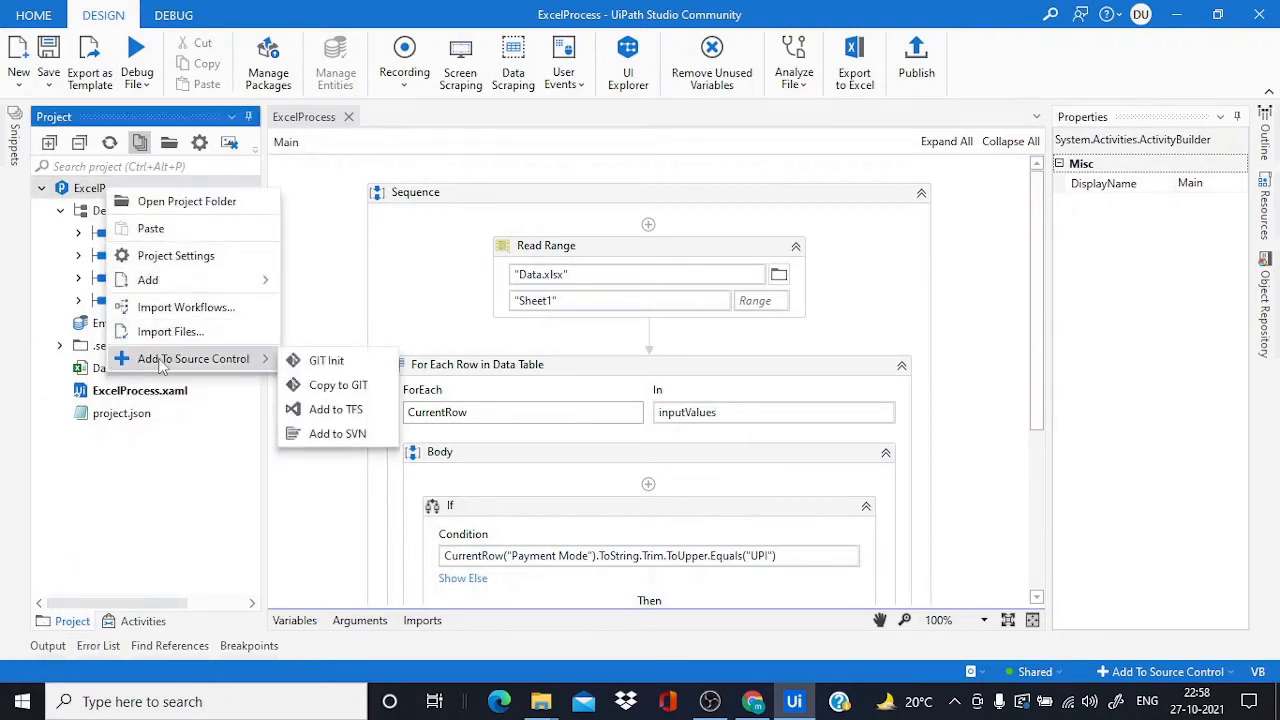
click(310, 362)
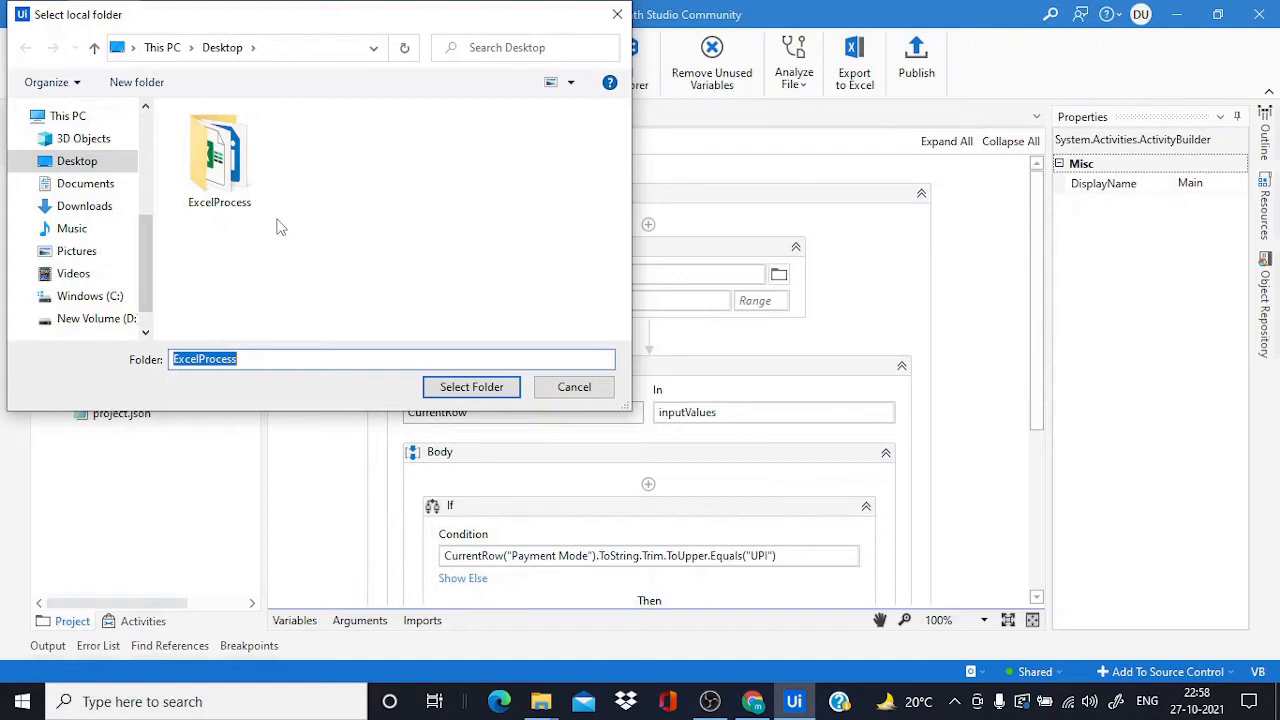
click(240, 190)
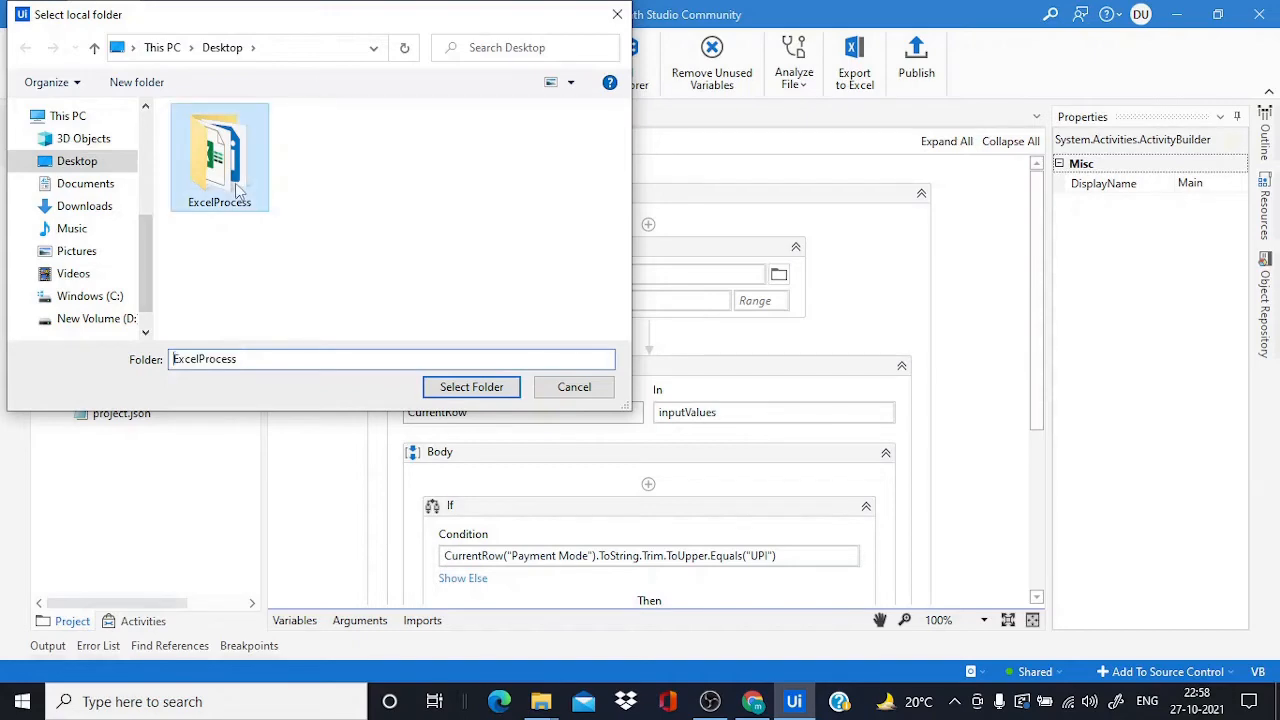
click(478, 392)
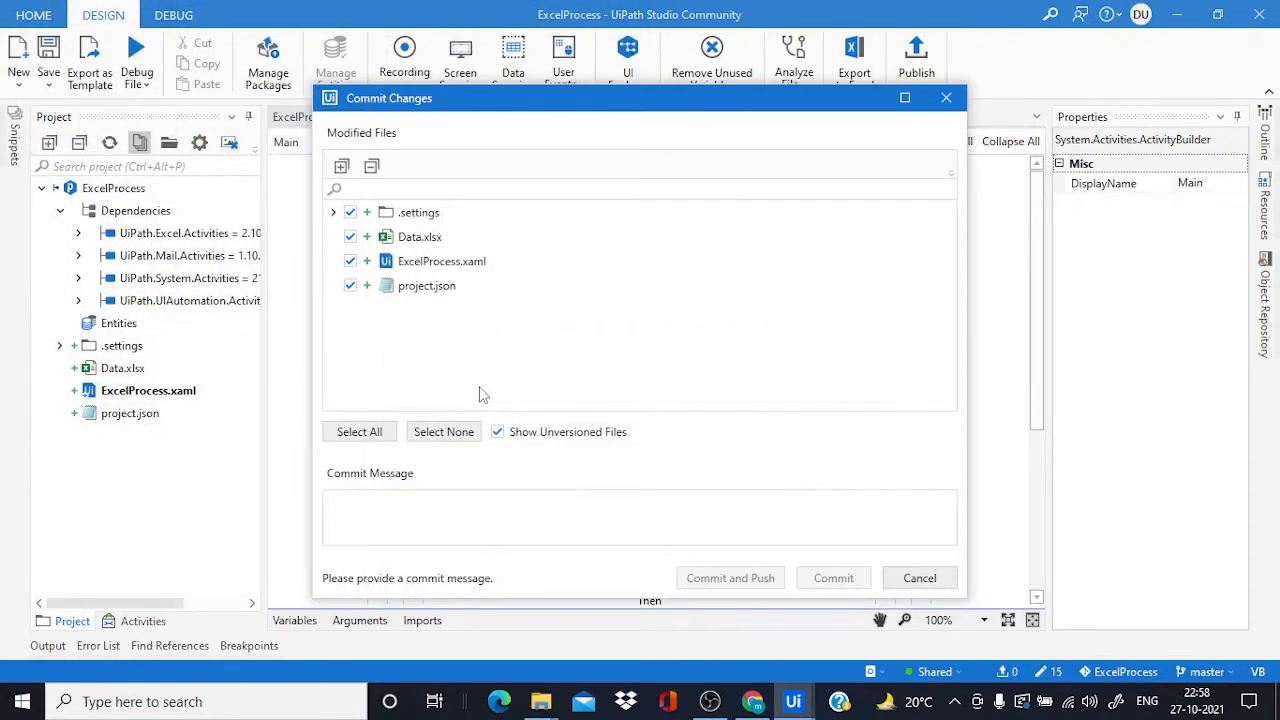
Commit the ExcelProcess files locally with the message 'first commit'
click(425, 503)
text(f)
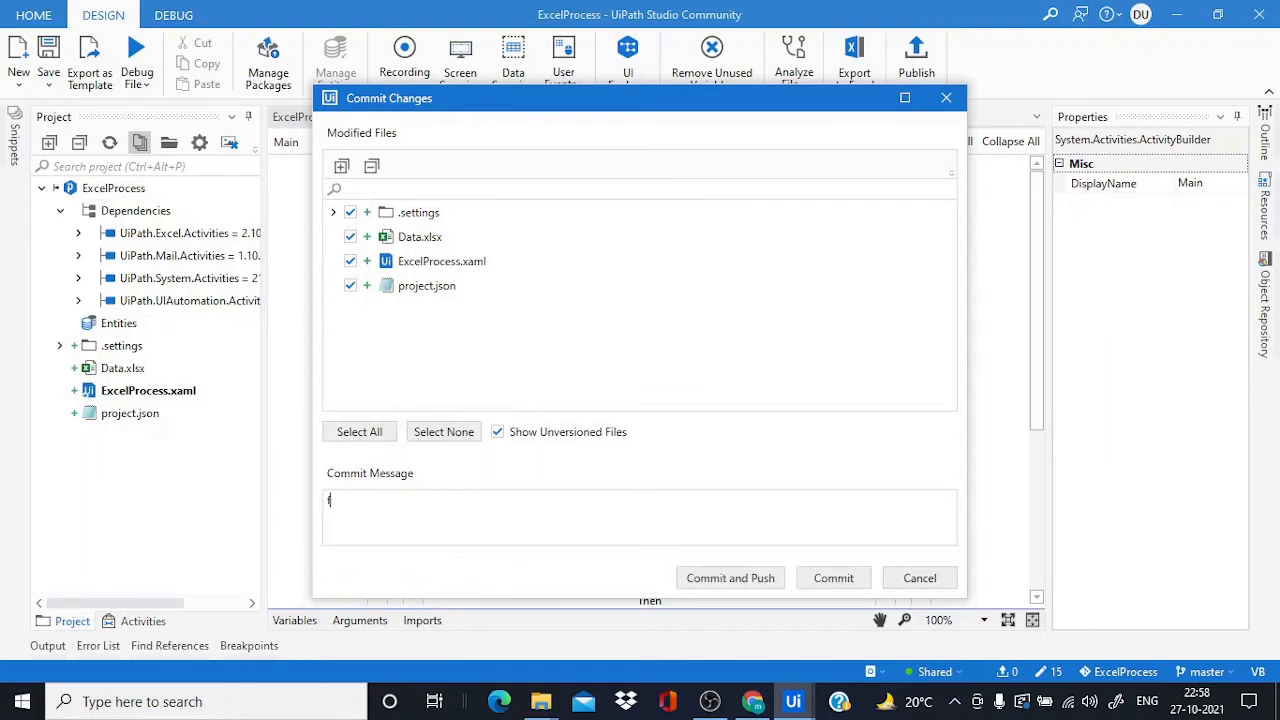
text(irst commit)
click(838, 580)
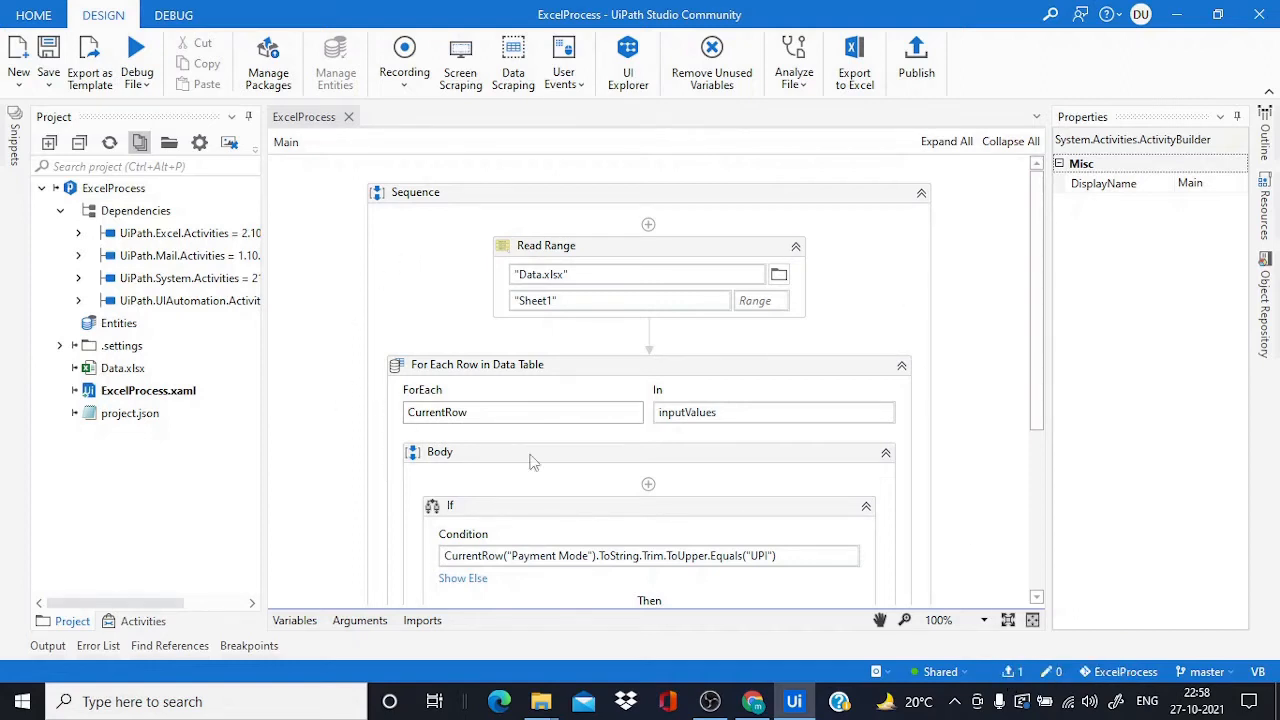
mouse_move(538, 706)
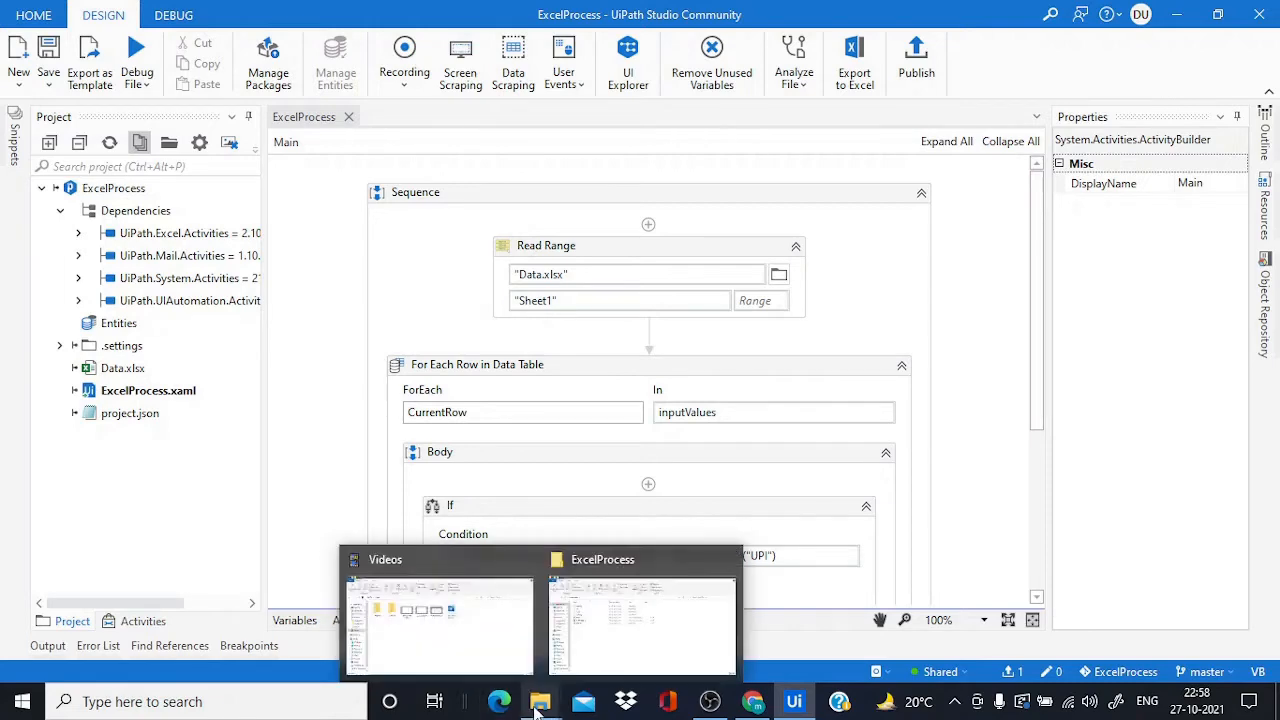
click(615, 624)
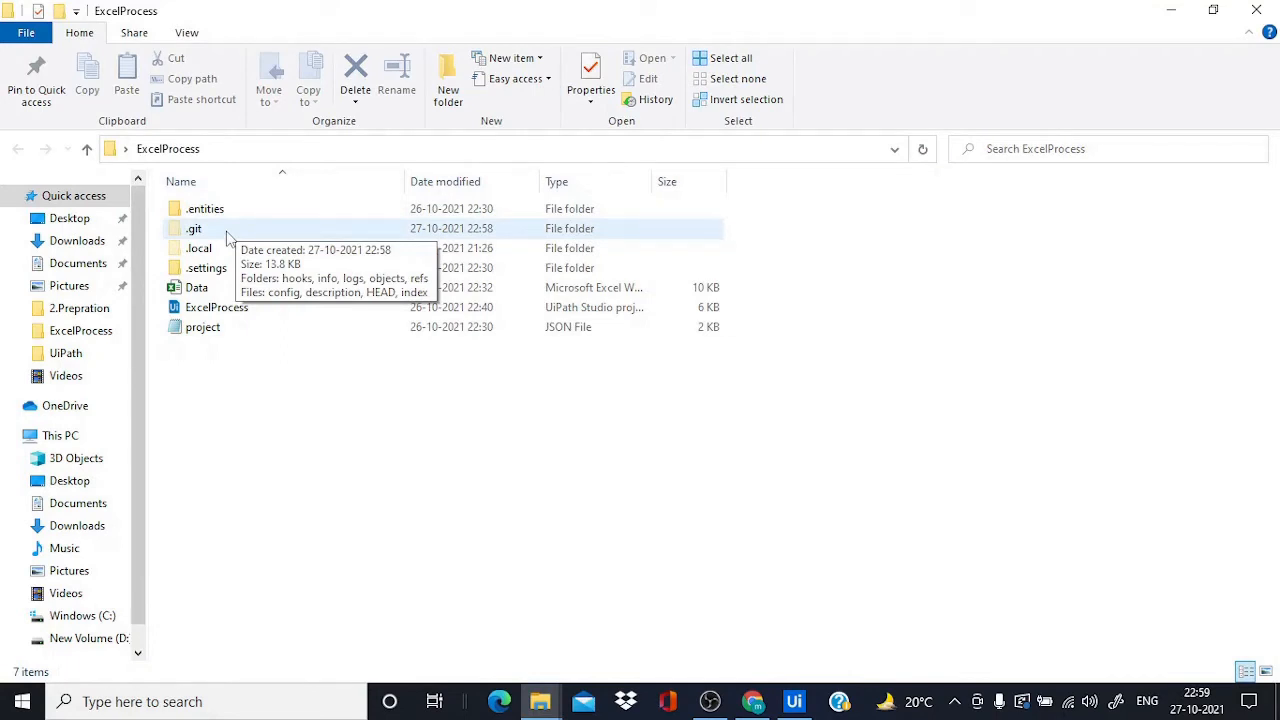
click(794, 701)
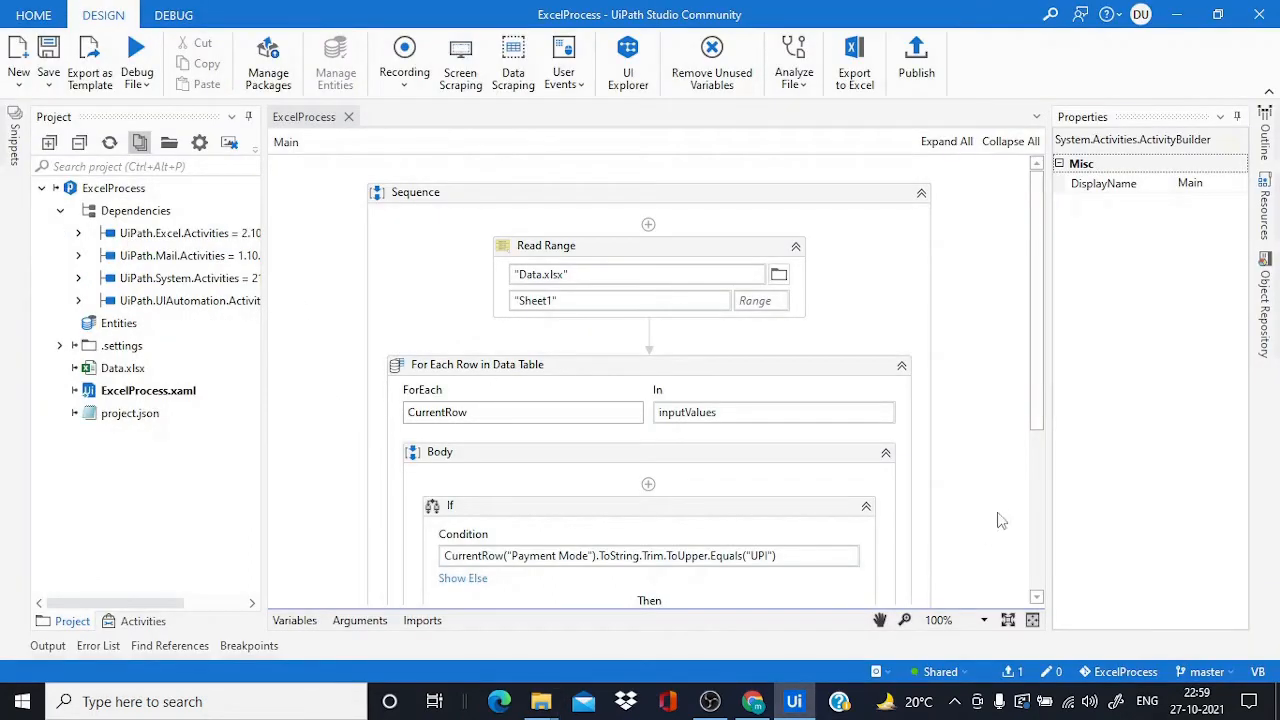
Open the remote settings from the push indicator and name the remote UiPathProcess01
click(1020, 679)
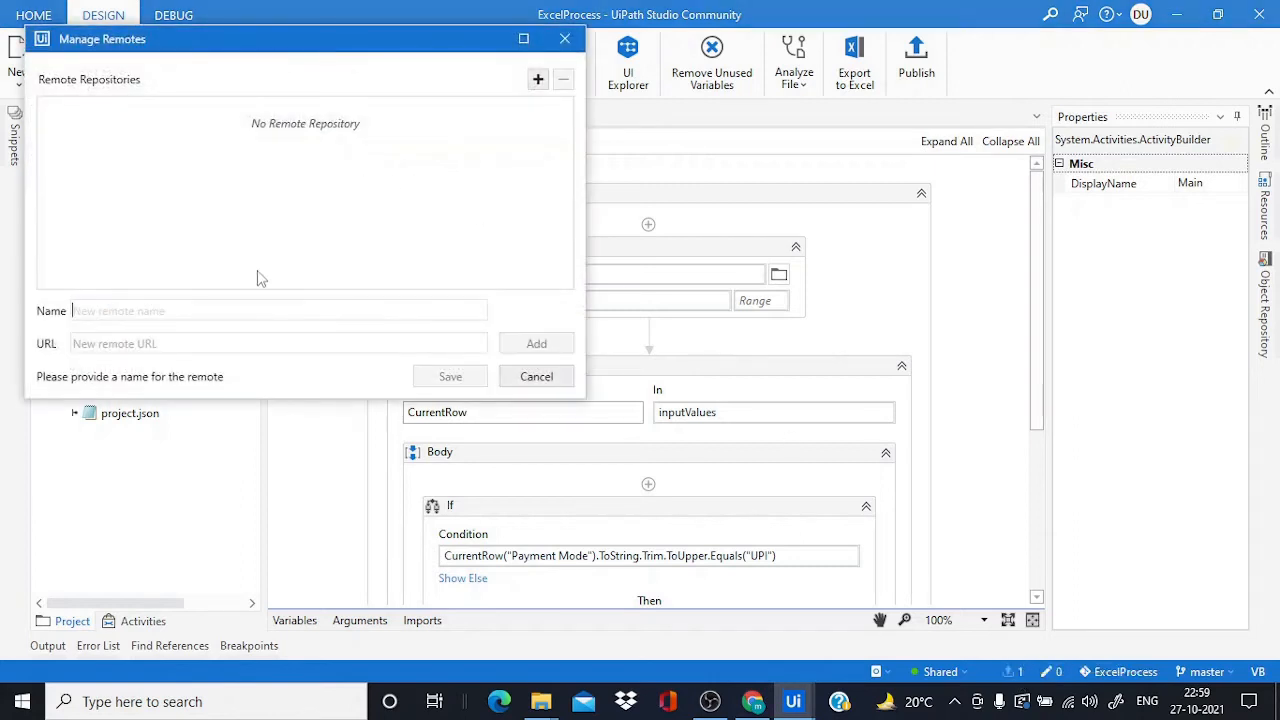
click(181, 310)
click(145, 345)
click(127, 314)
click(753, 703)
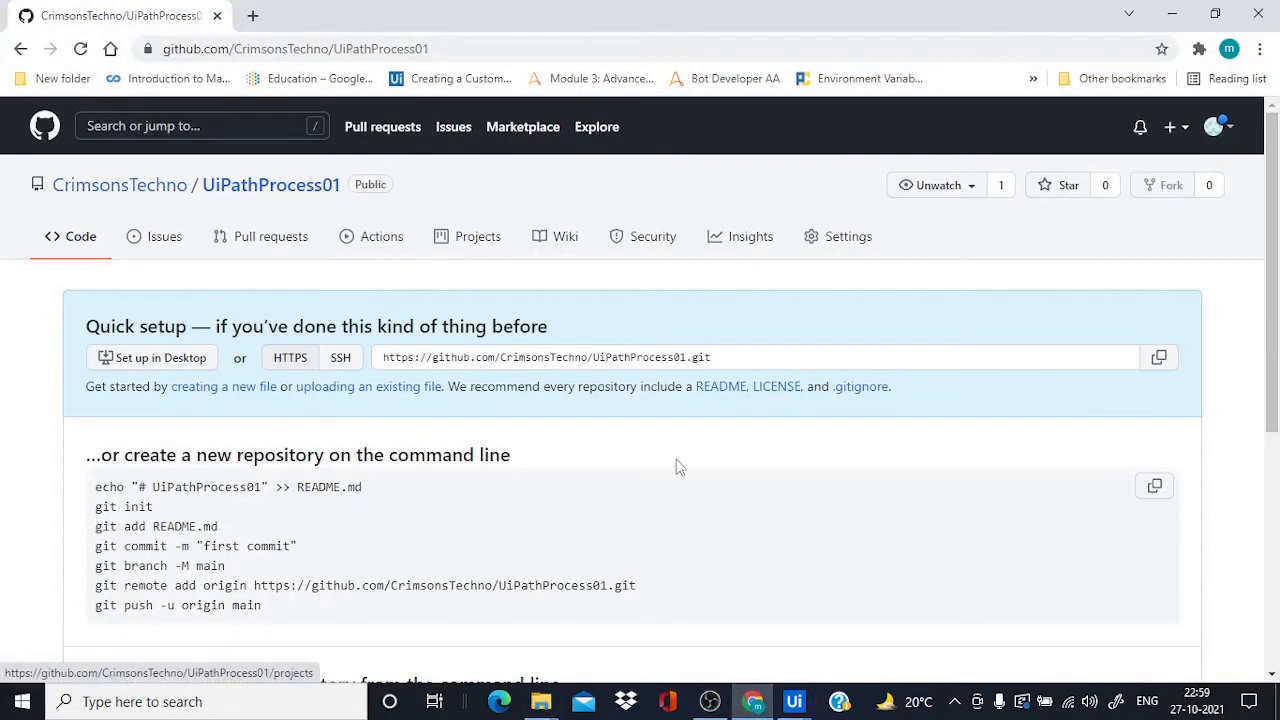
click(794, 703)
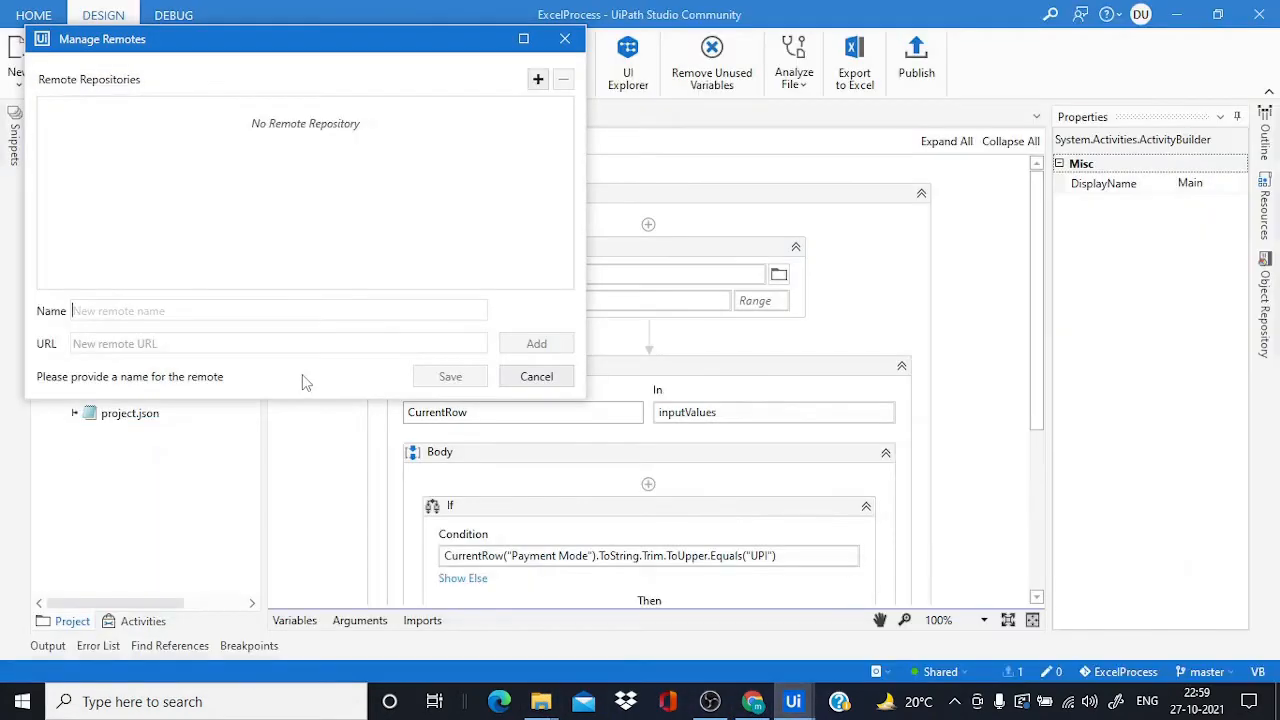
text(UiPath)
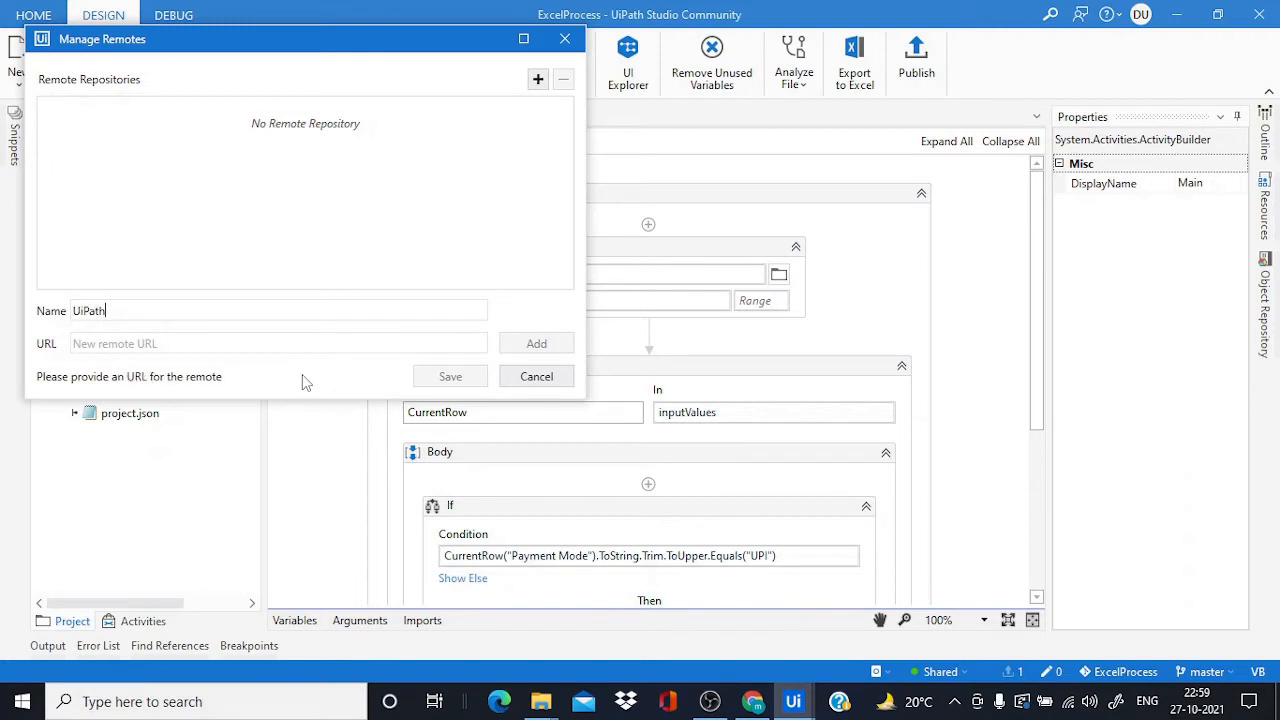
text(Process)
key(BackSpace)
text(01)
Copy the repository's HTTPS URL from GitHub into the URL field and add the remote
click(752, 701)
drag(716, 358, 362, 358)
key(ctrl+c)
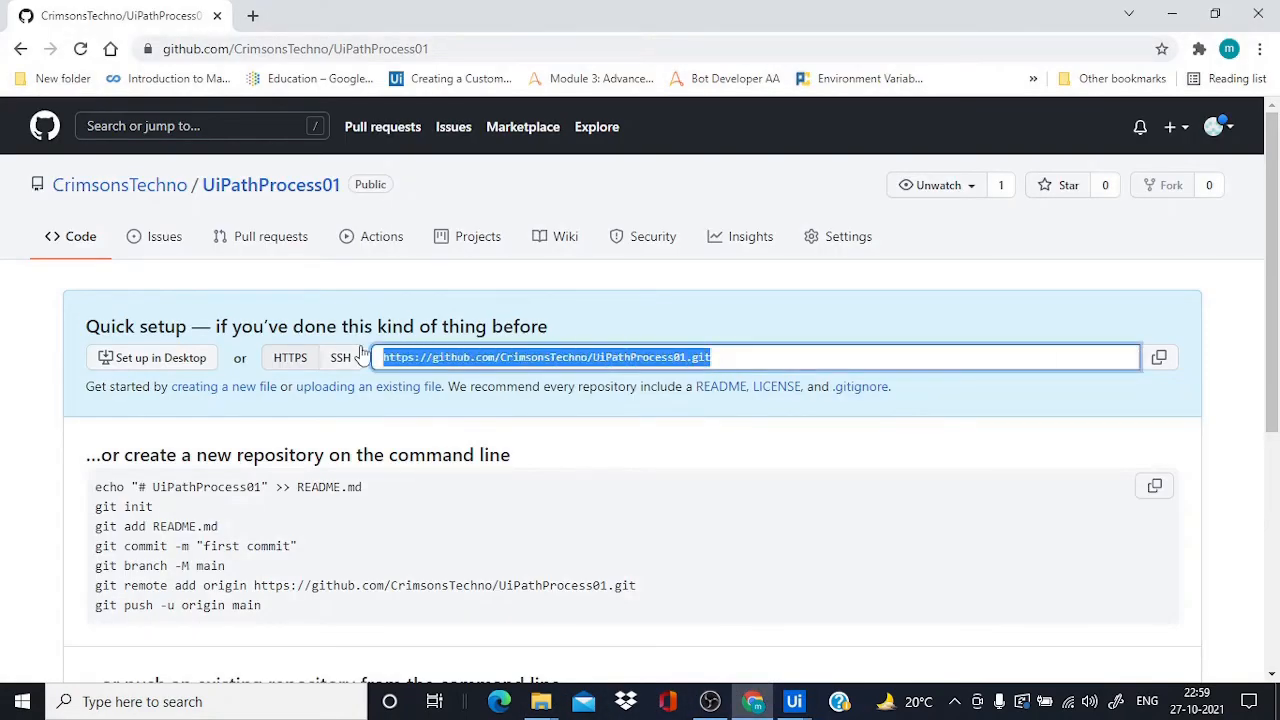
mouse_move(794, 701)
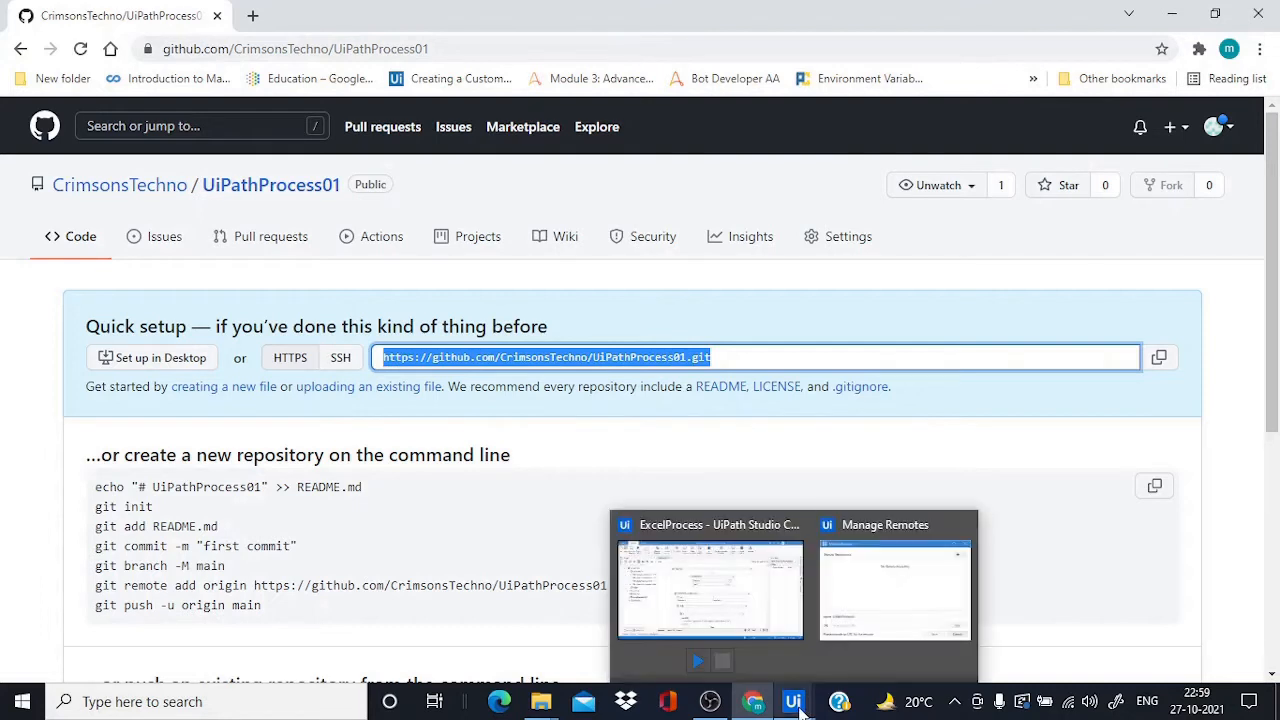
click(895, 515)
key(ctrl+v)
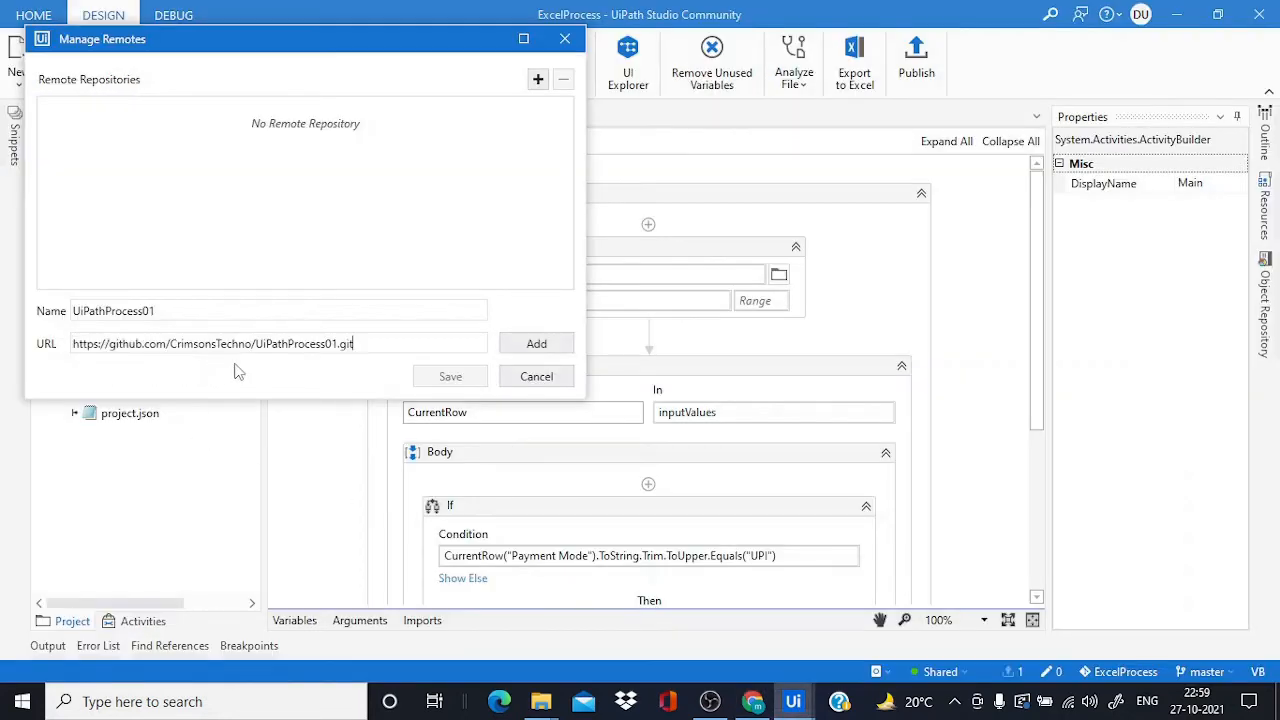
click(536, 344)
Save the remote, choose Token sign-in, and look up the account name in GitHub's profile menu
click(448, 376)
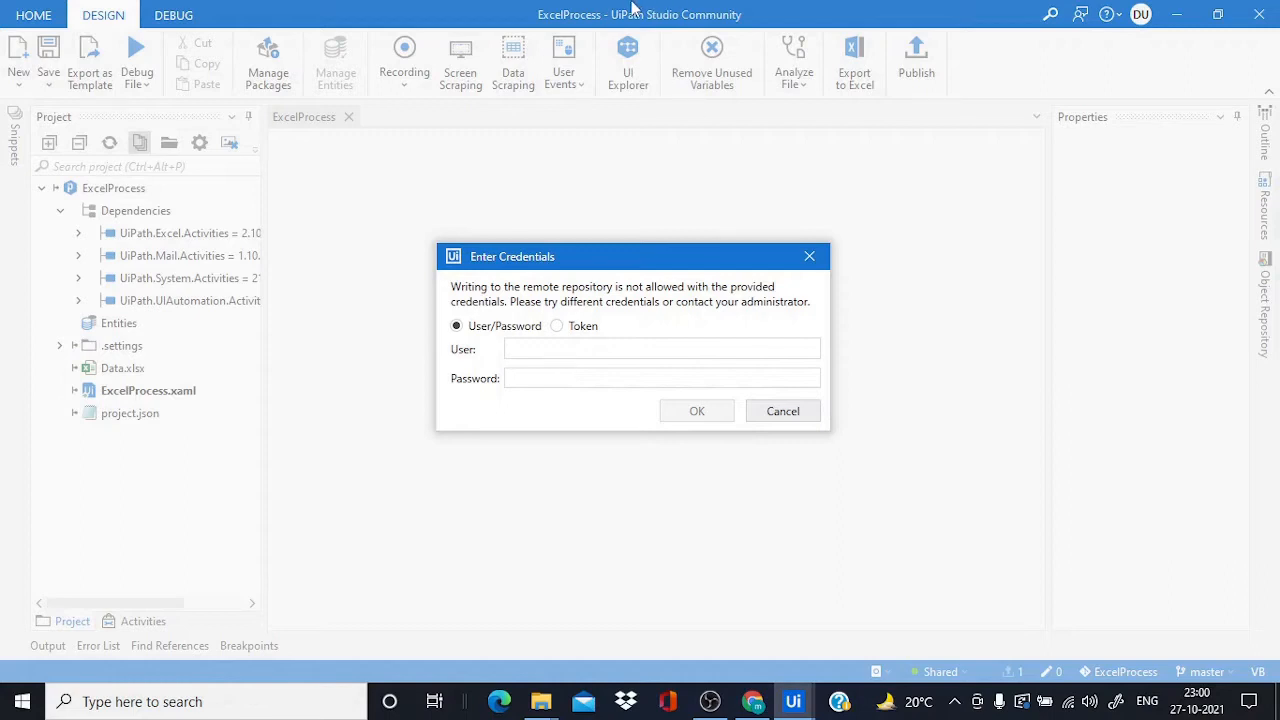
click(557, 327)
click(752, 701)
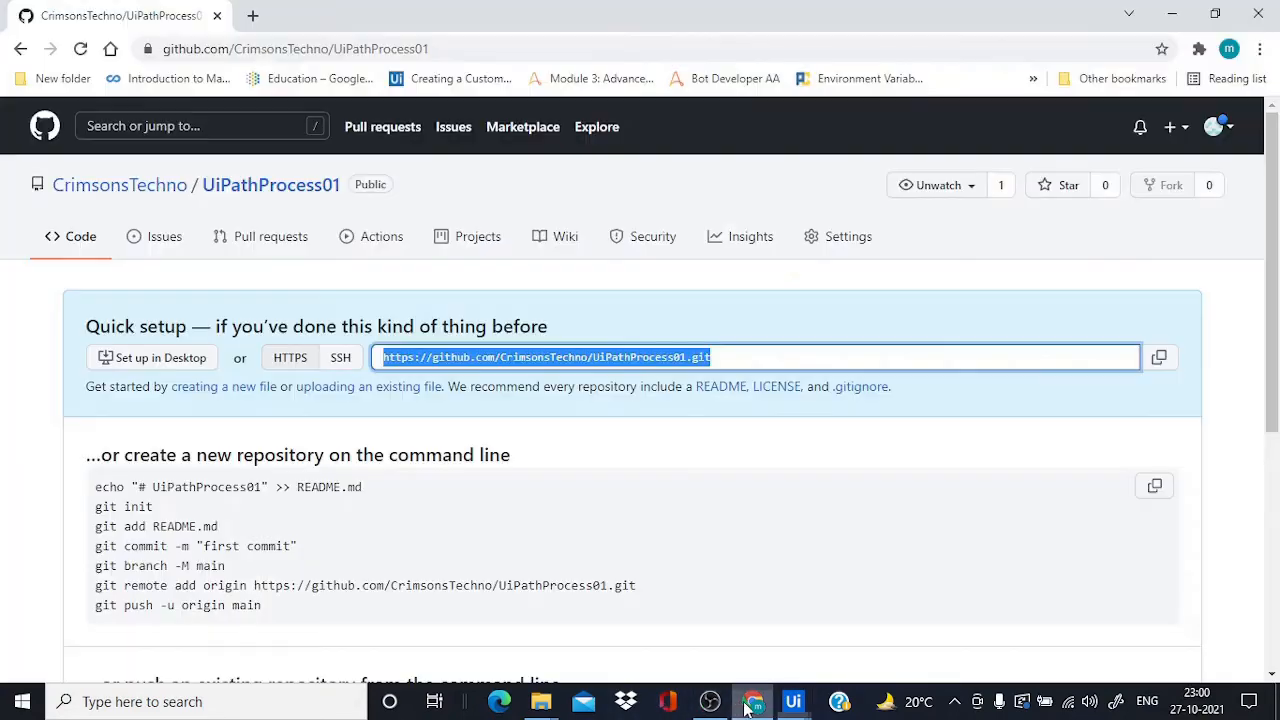
click(1216, 126)
key(alt+Tab)
key(alt+Tab)
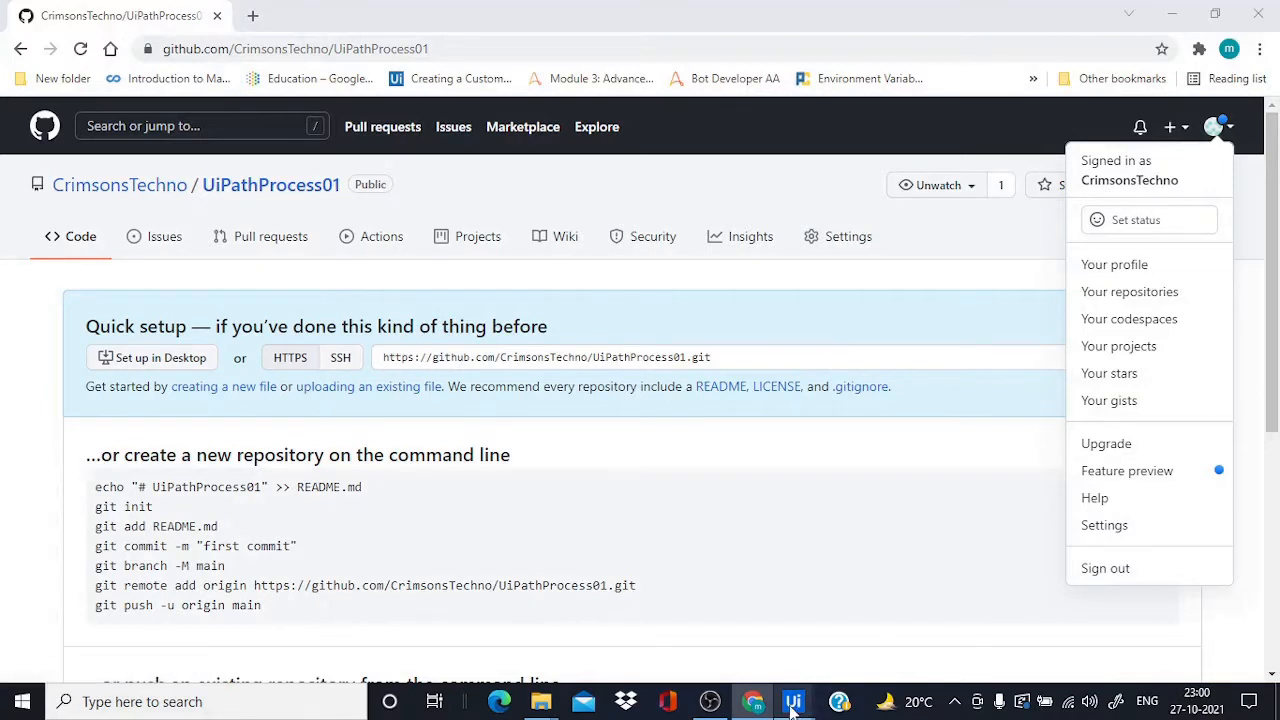
Enter the GitHub account's user name and e-mail in the credentials User field
mouse_move(793, 701)
click(886, 605)
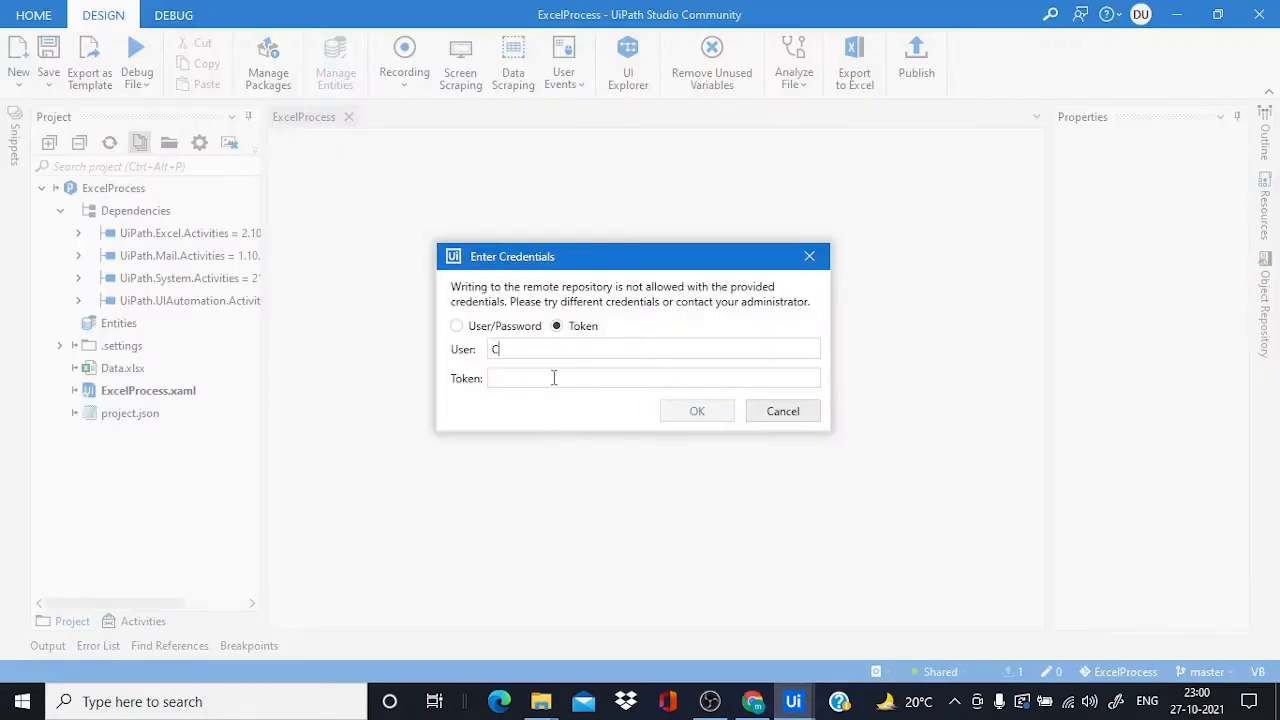
click(752, 704)
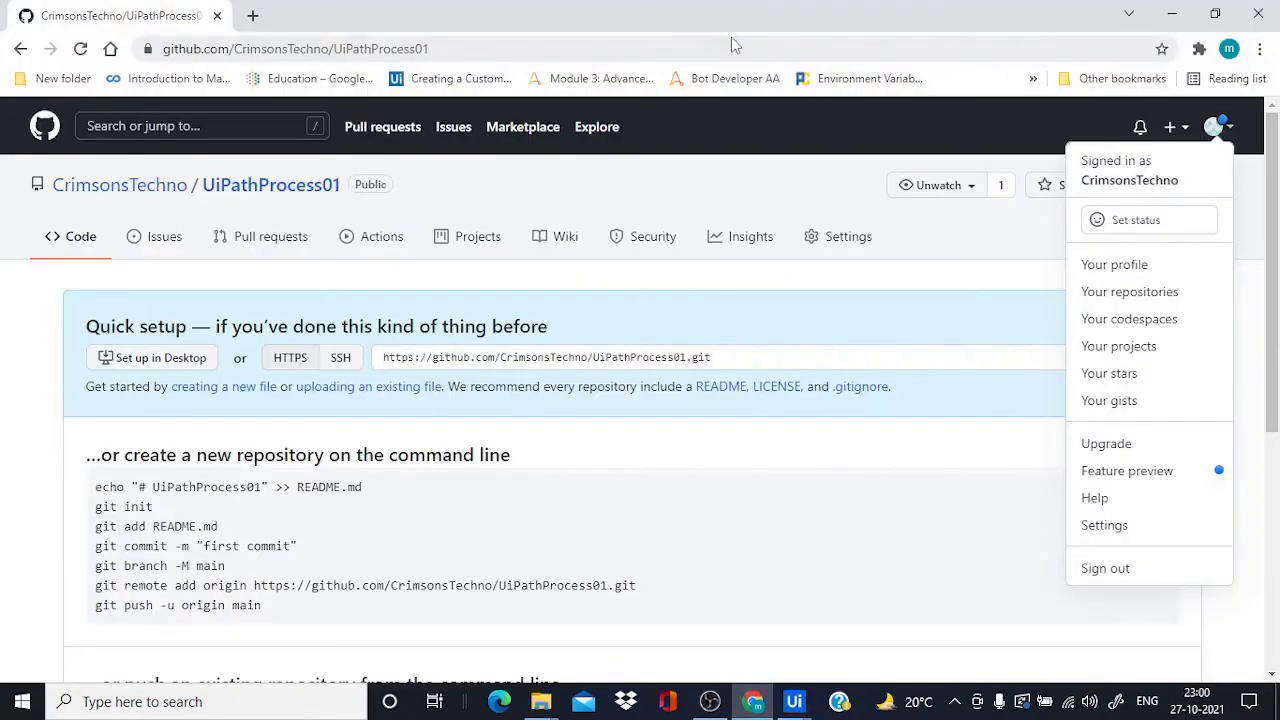
From GitHub account settings, go to Developer settings > Personal access tokens and start a new token
click(1140, 527)
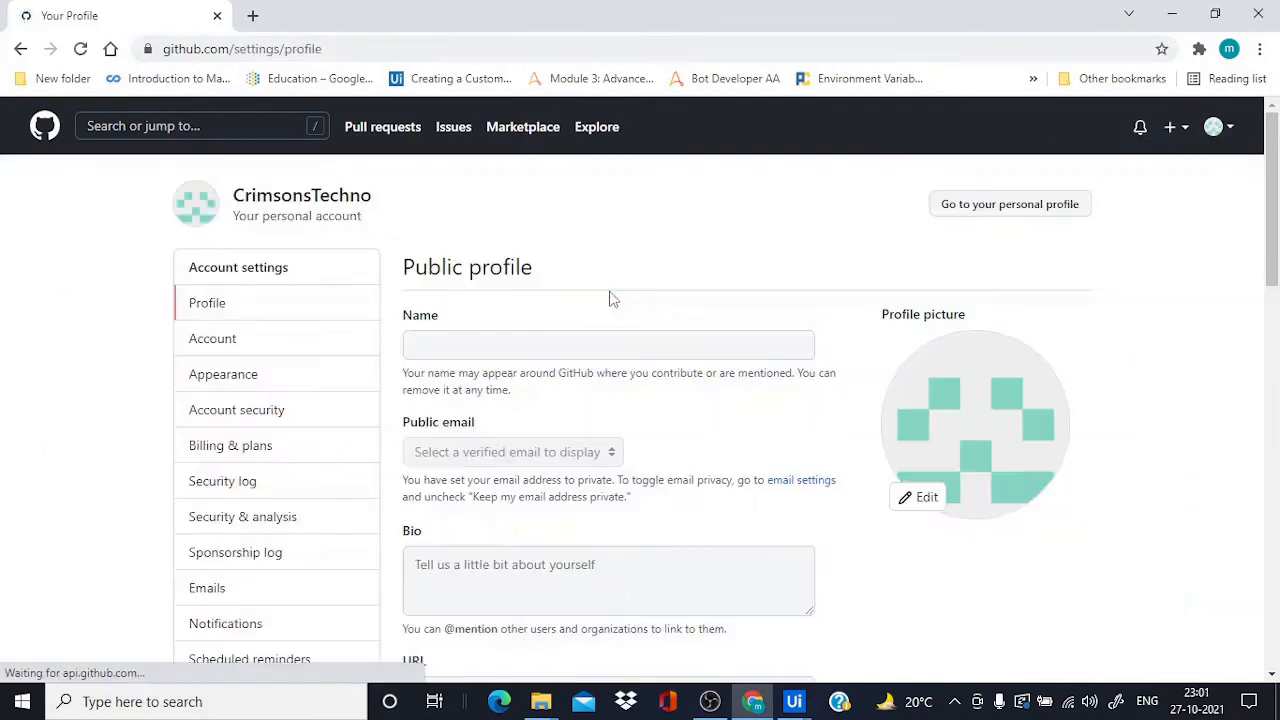
scroll(280, 406, down, 4)
scroll(278, 415, down, 1)
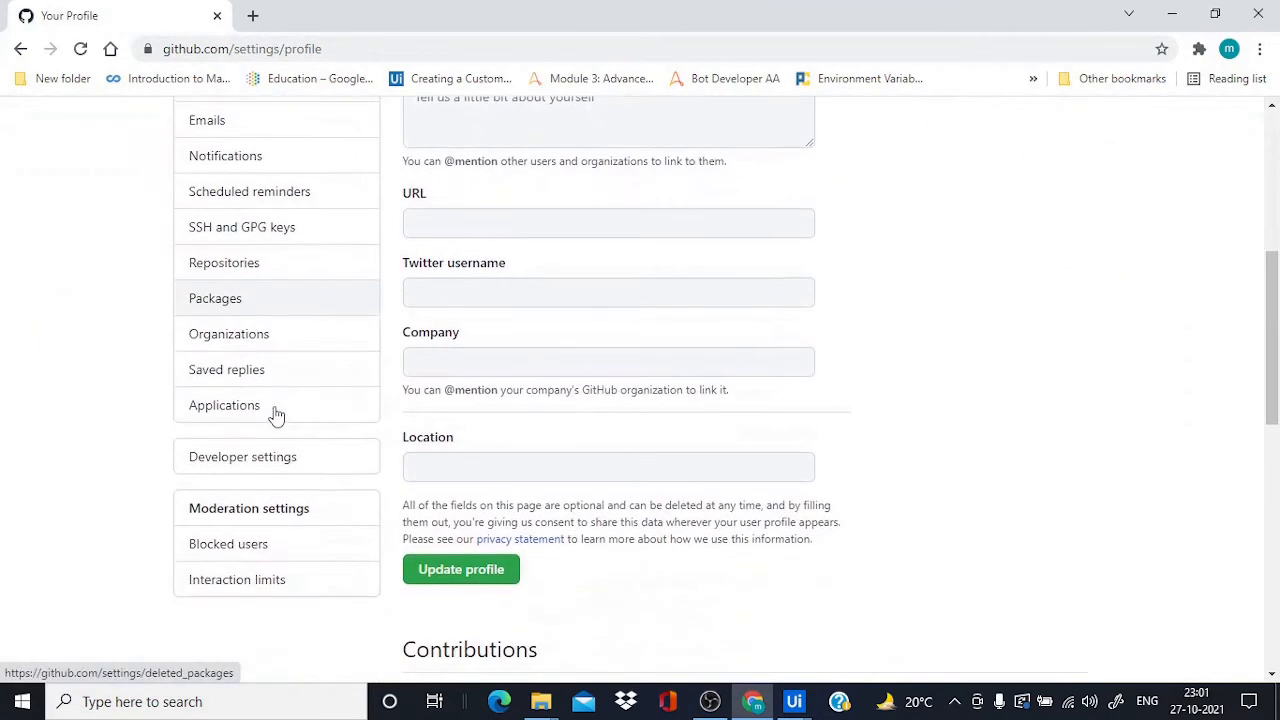
click(255, 473)
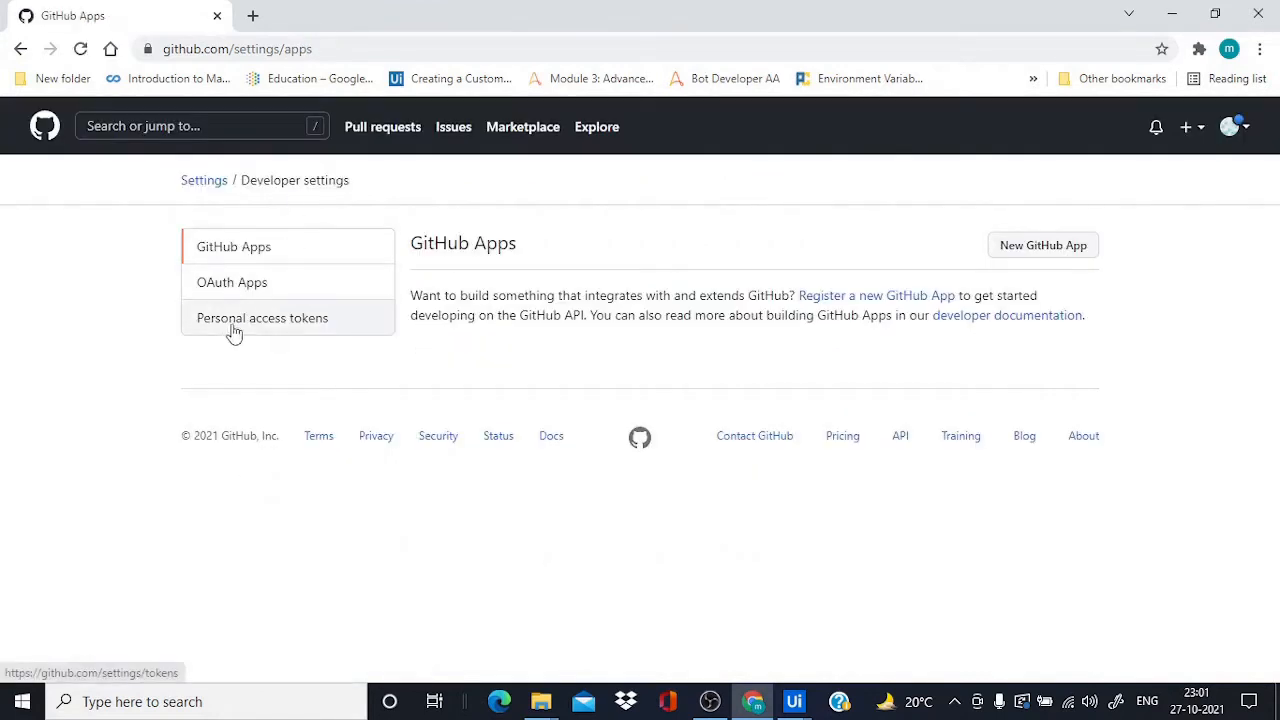
click(270, 330)
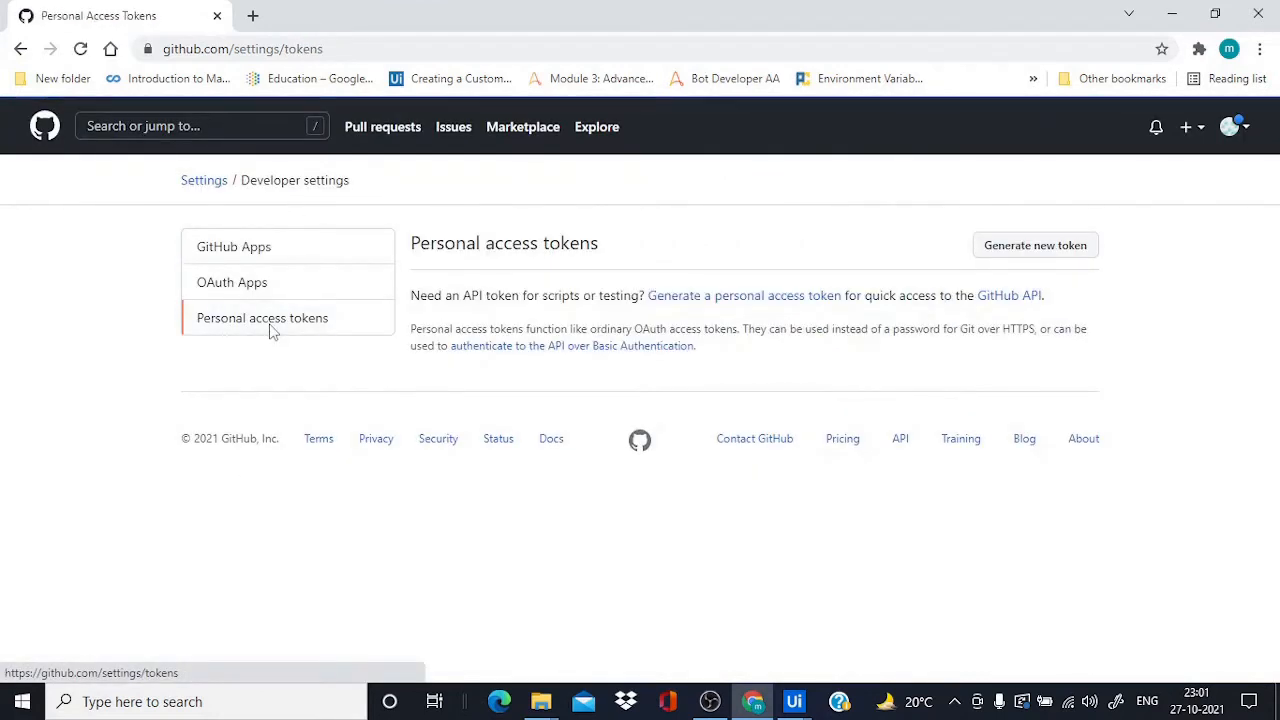
click(1038, 255)
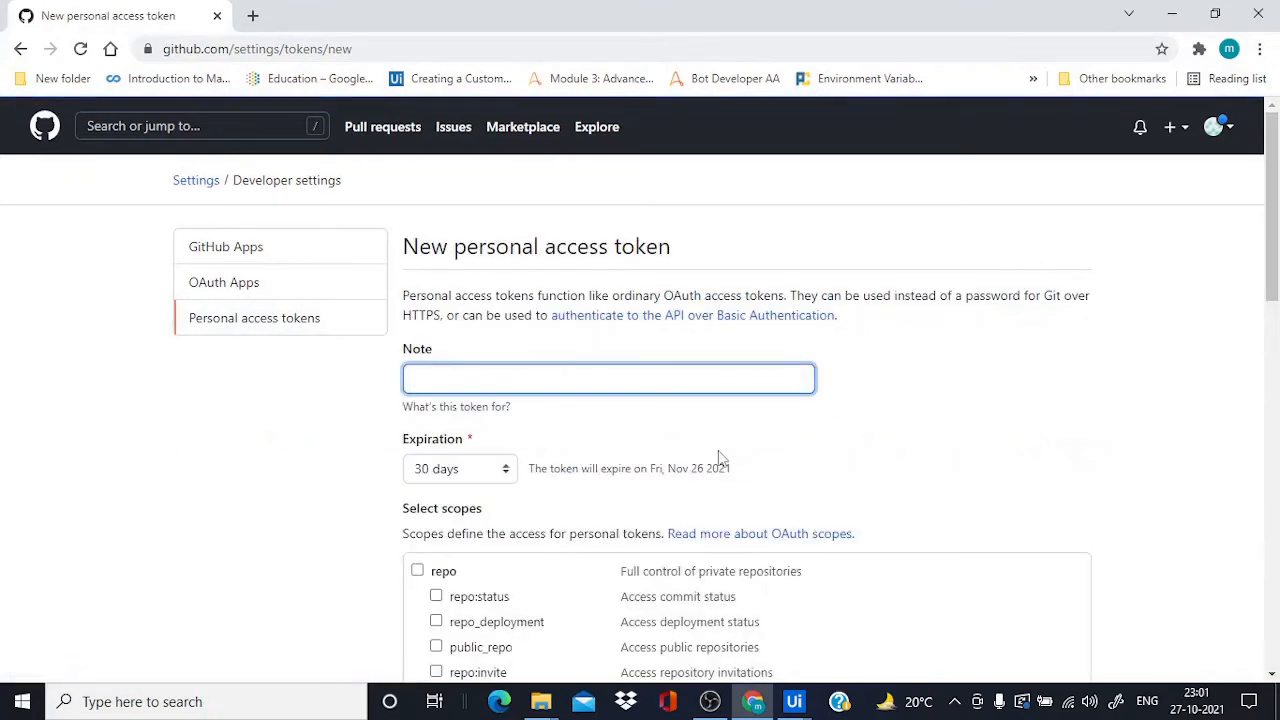
Name the token 'UiPathProcess' and set its expiration to 7 days
click(465, 381)
text(UiP)
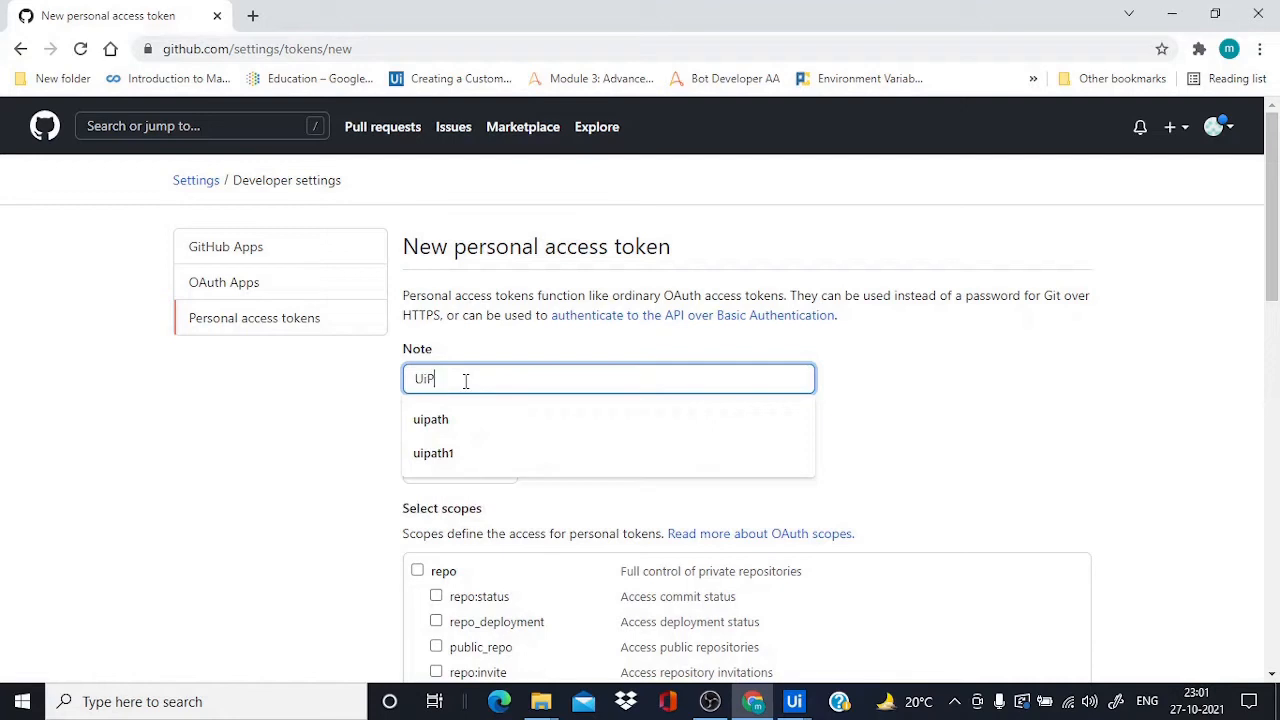
text(athProcess)
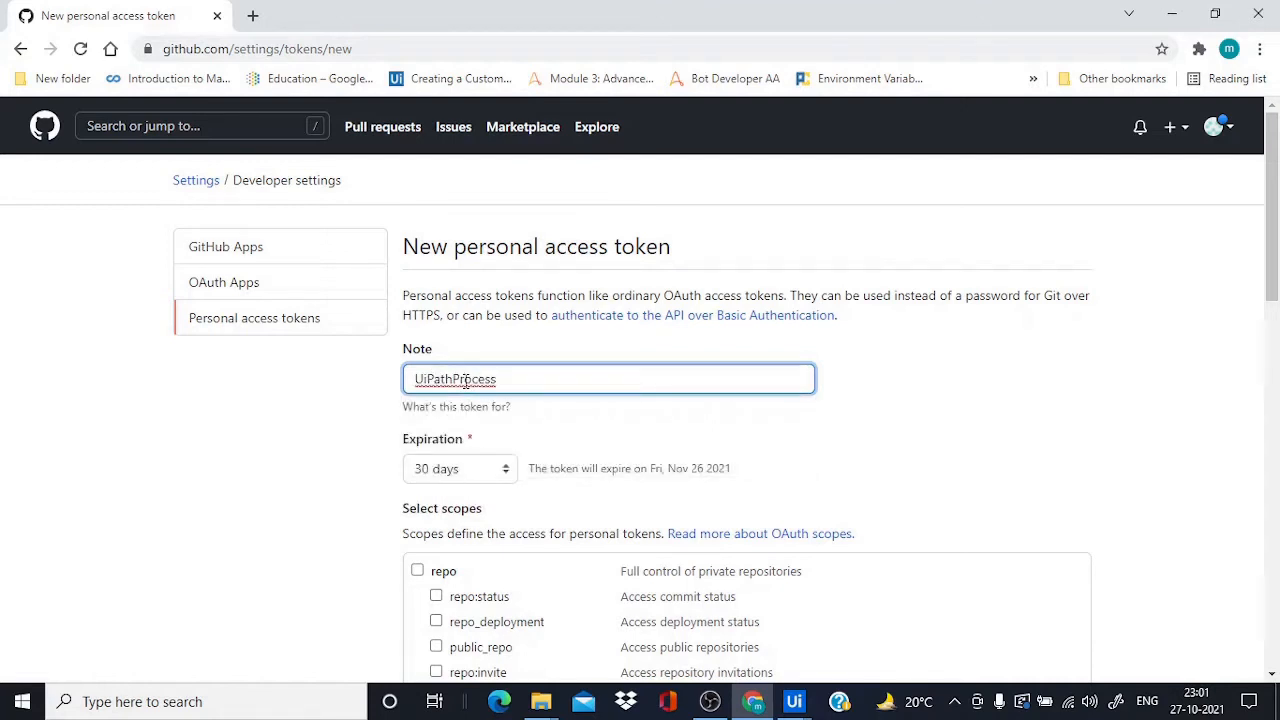
click(360, 413)
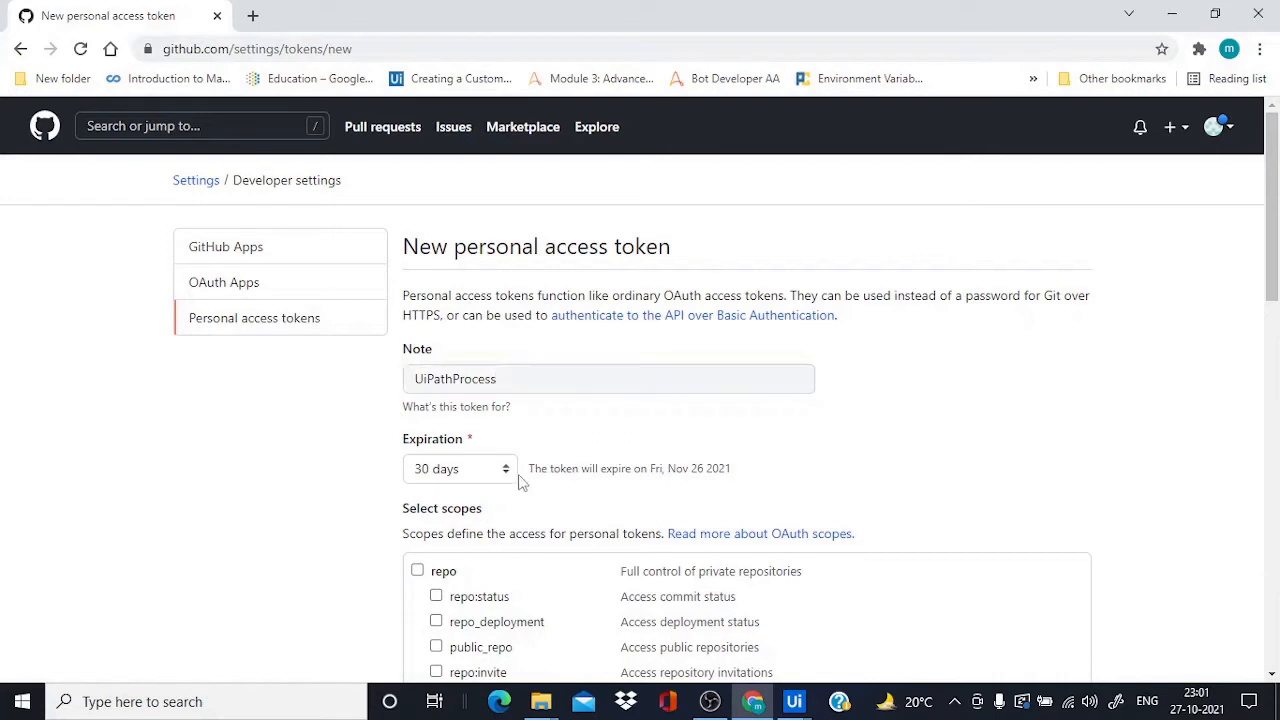
click(506, 468)
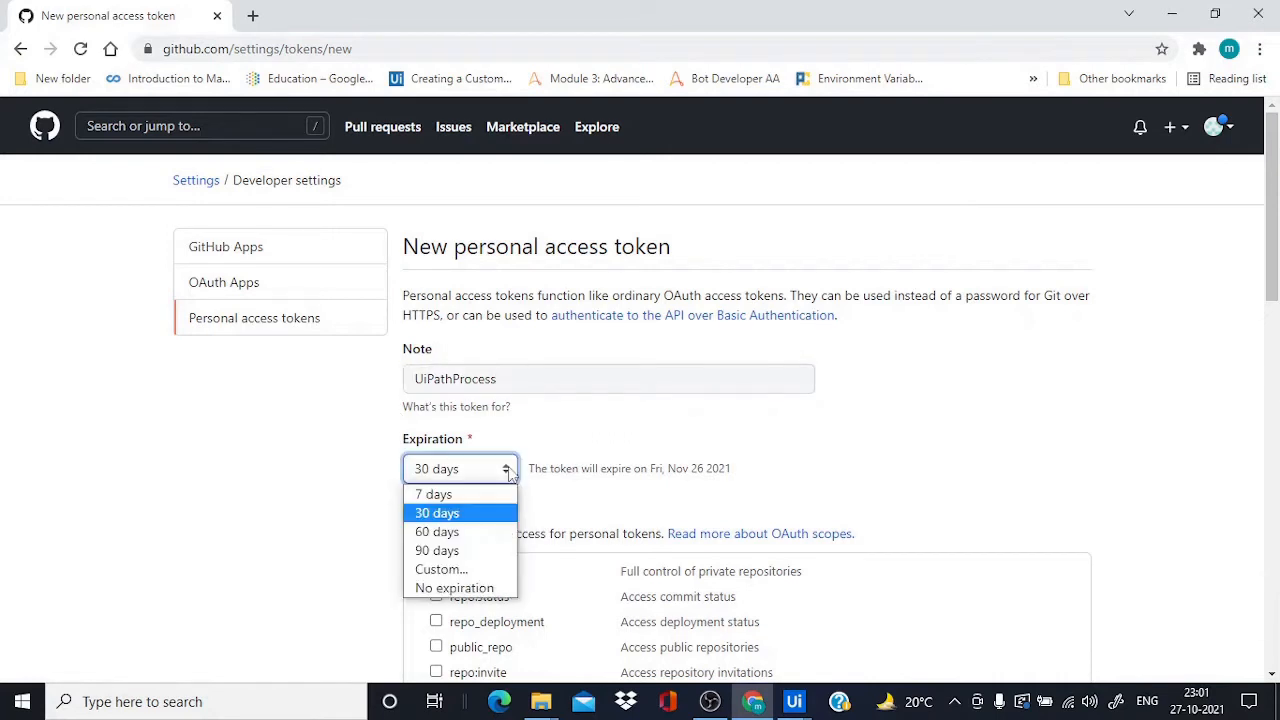
click(459, 496)
click(505, 472)
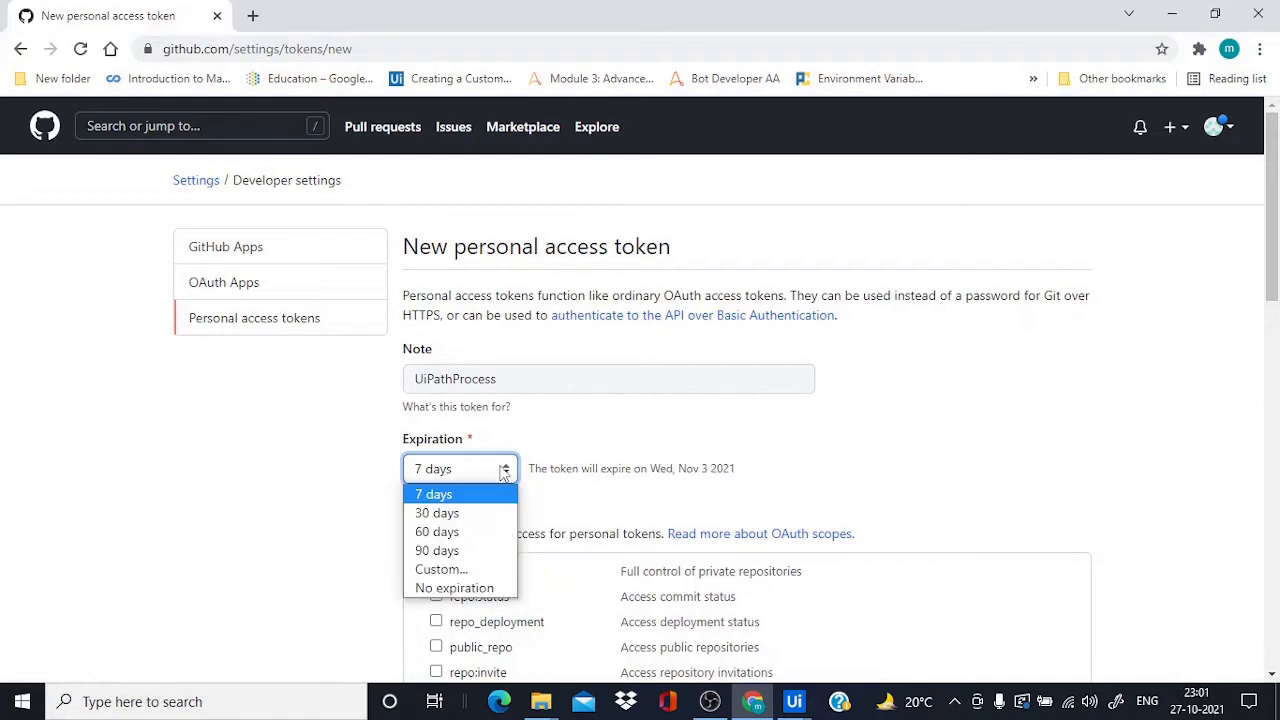
click(265, 516)
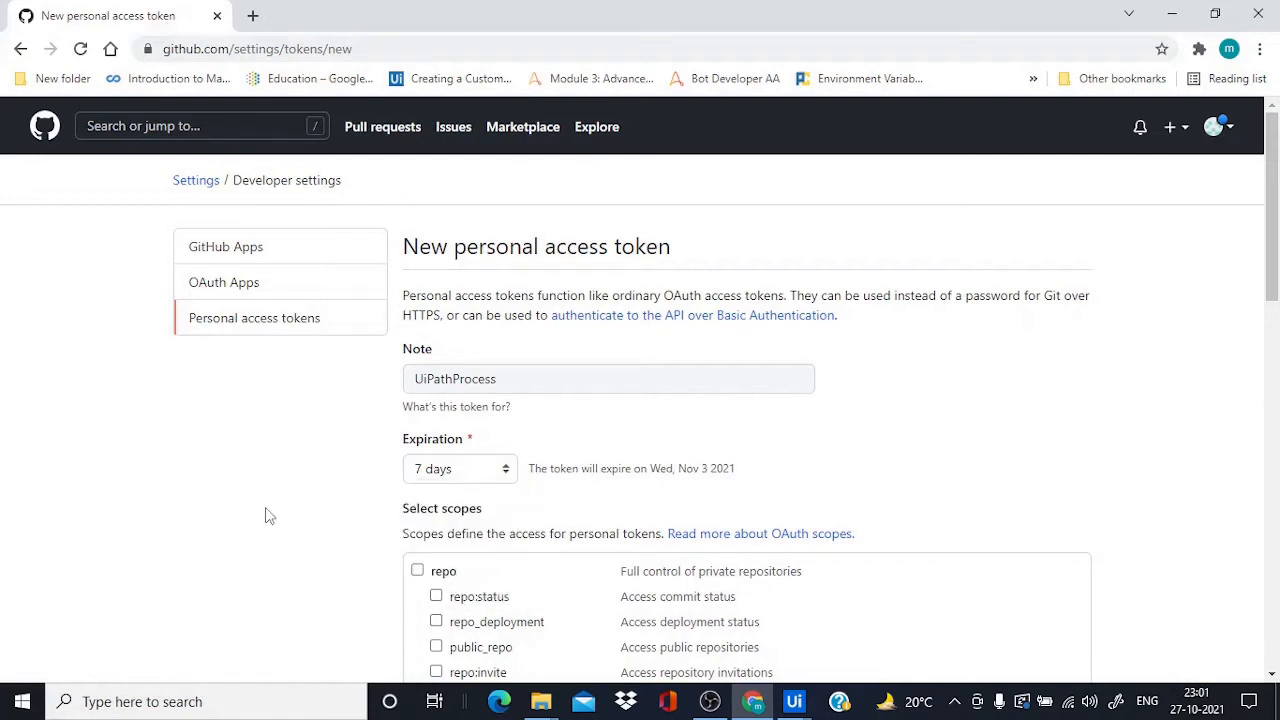
Grant the repo, workflow, write:packages, delete:packages and admin:org scopes
scroll(283, 520, down, 1)
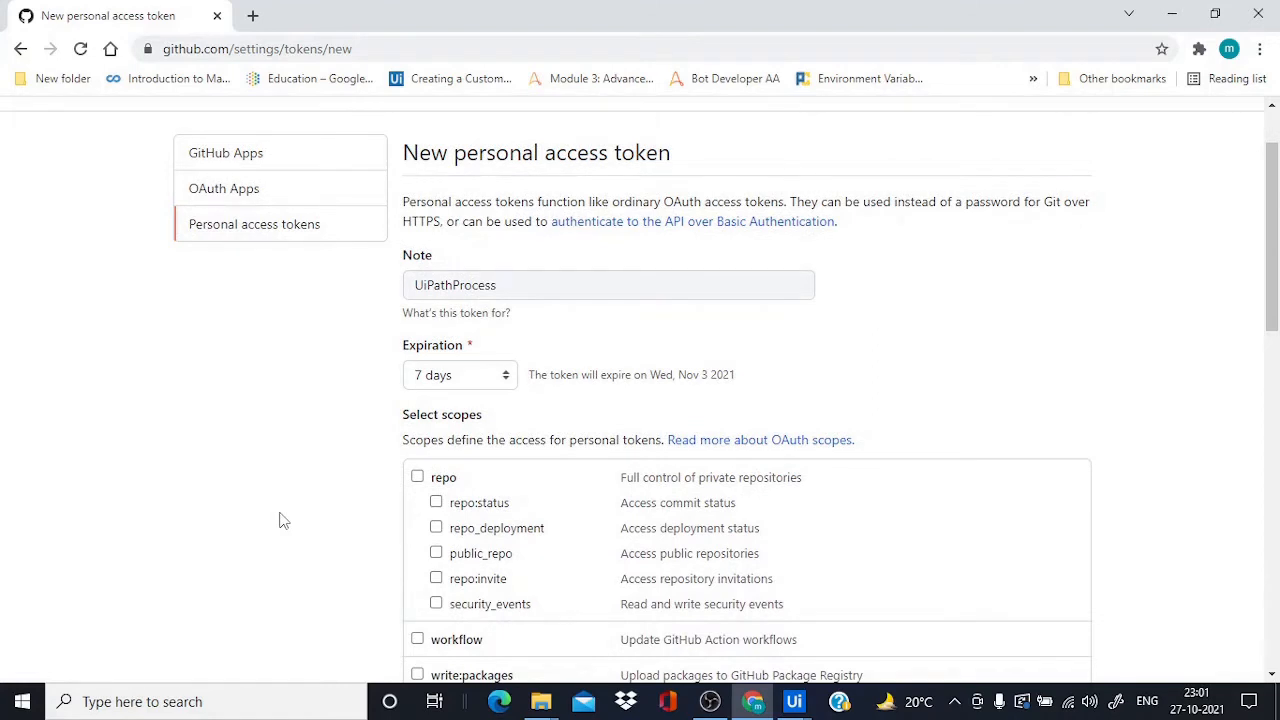
click(418, 478)
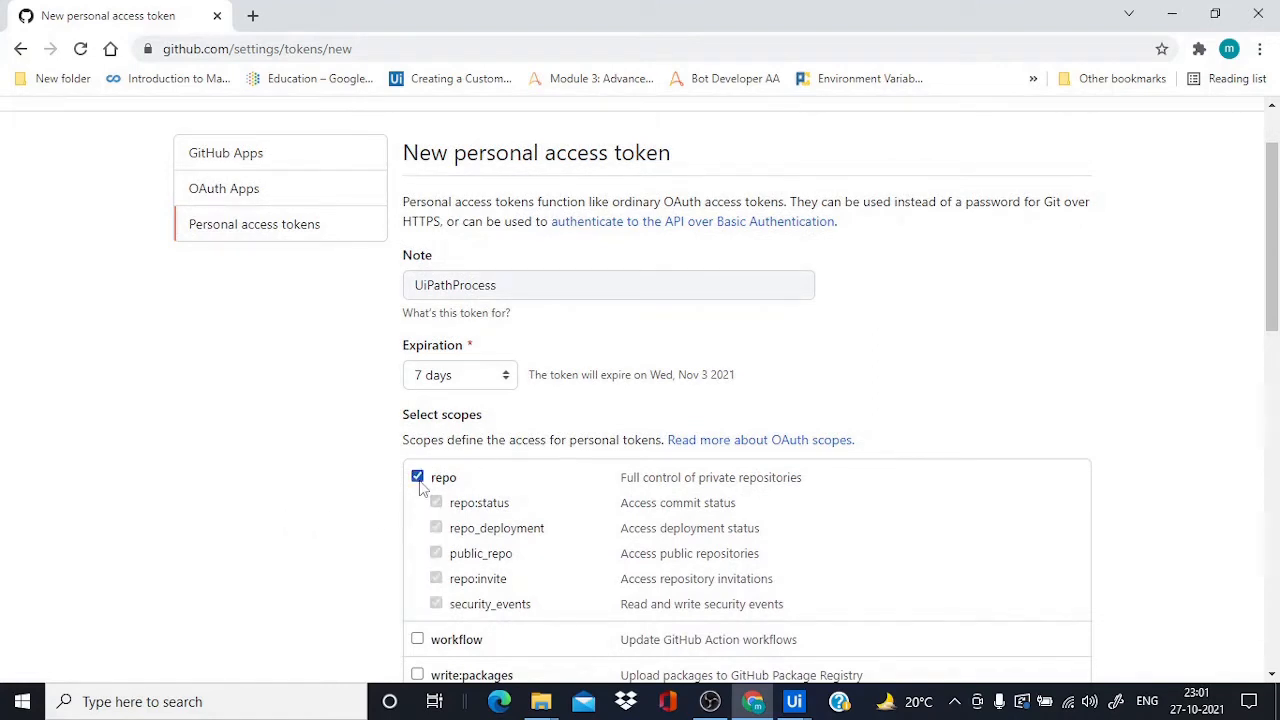
scroll(420, 485, down, 2)
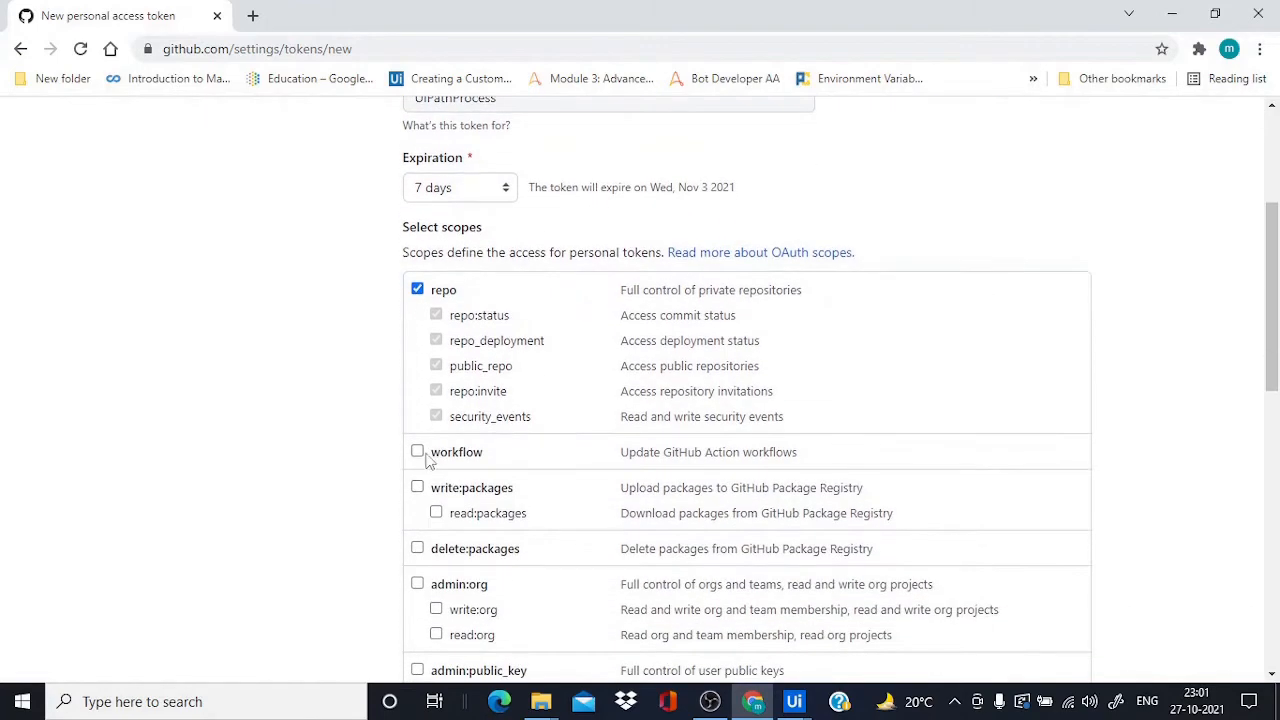
click(417, 451)
click(417, 487)
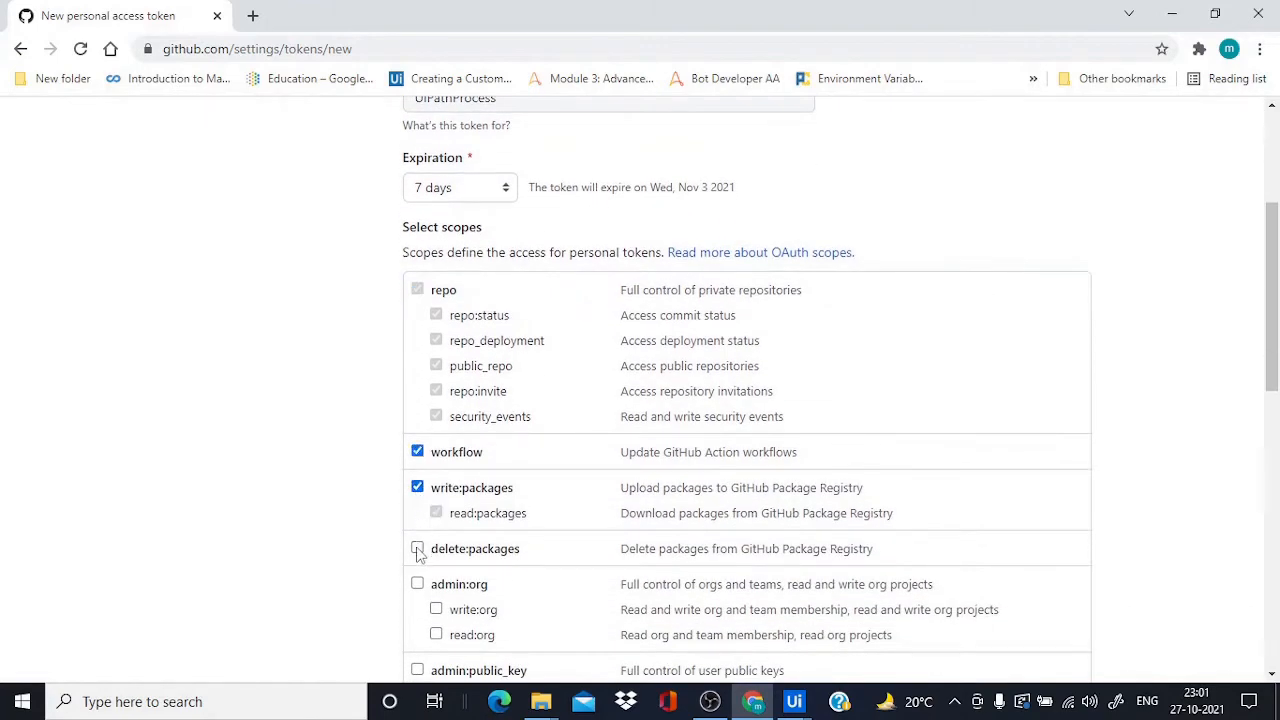
click(417, 548)
click(417, 583)
Grant the admin:public_key, admin:repo_hook, admin:org_hook, gist, notifications and user scopes
scroll(418, 585, down, 2)
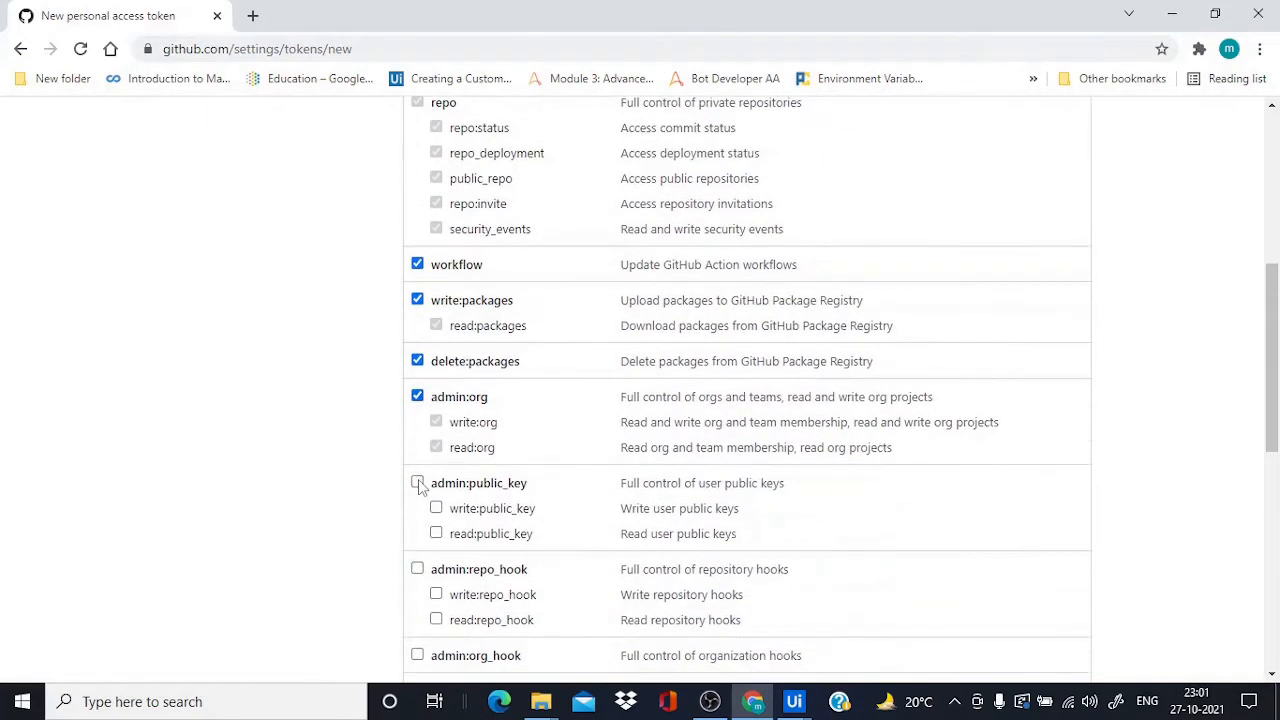
click(418, 484)
click(418, 569)
scroll(418, 569, down, 2)
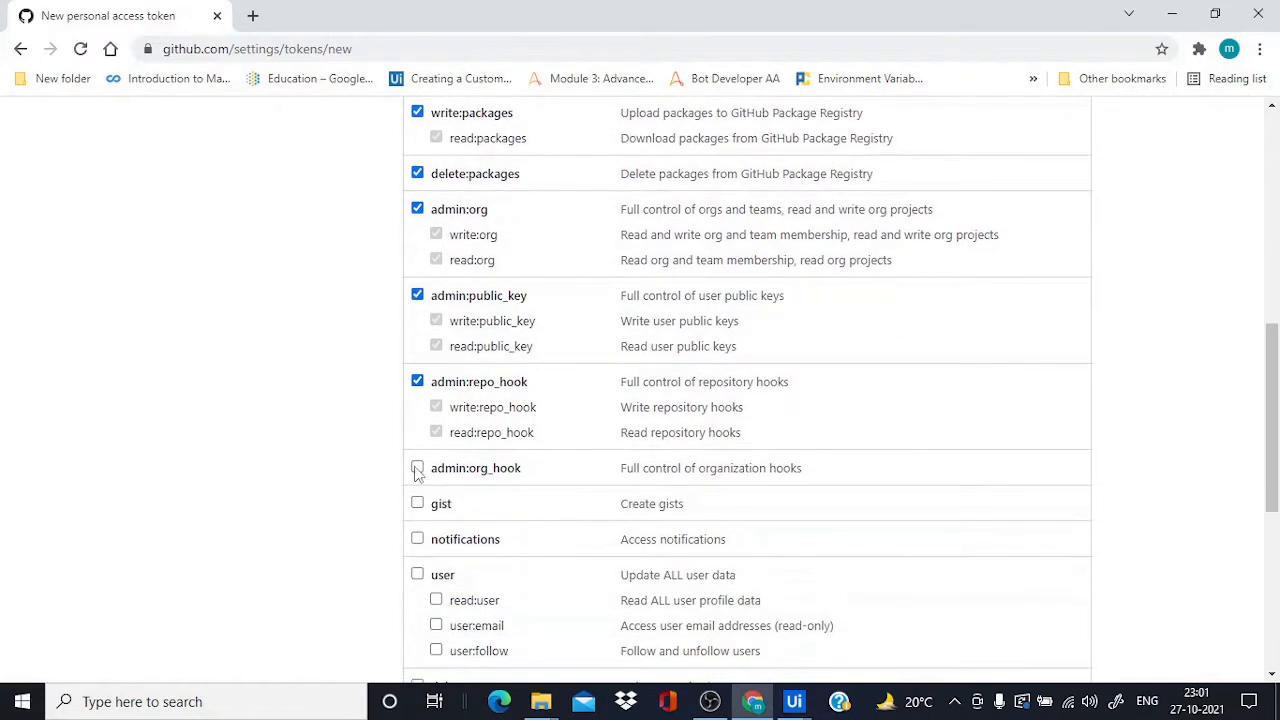
click(417, 467)
click(417, 503)
click(417, 539)
click(417, 574)
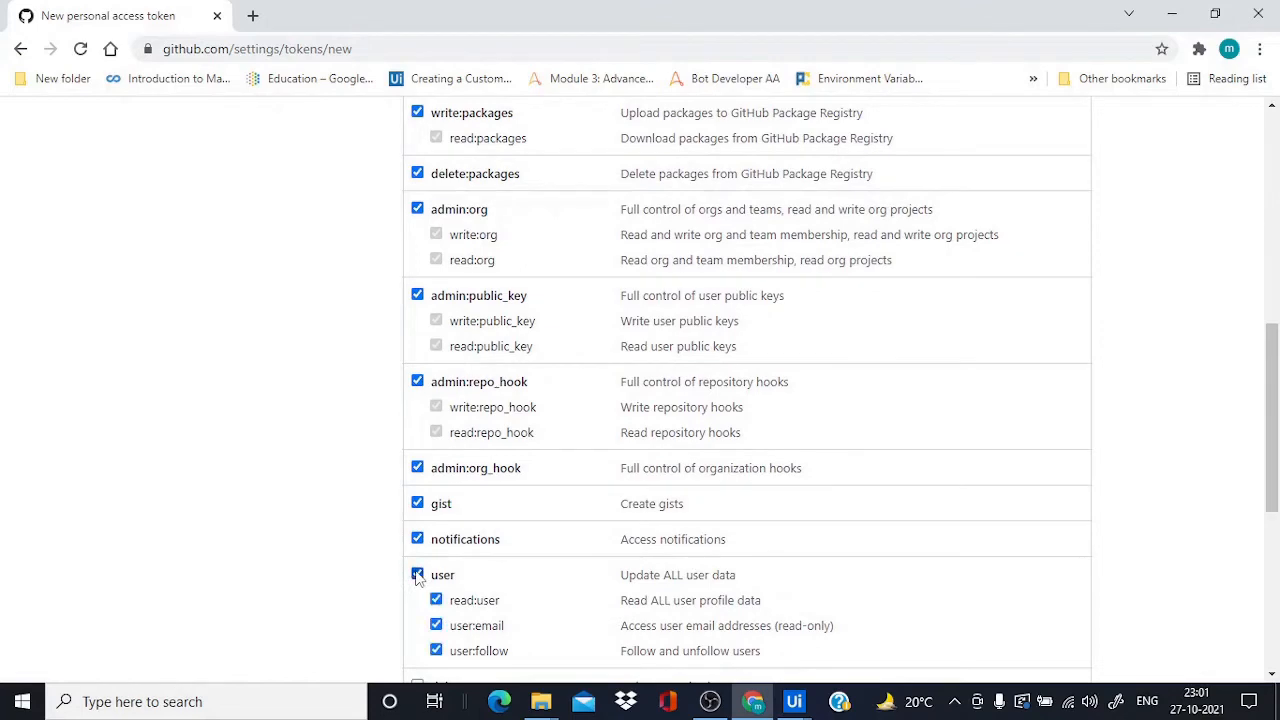
Grant write:discussion, admin:enterprise and admin:gpg_key, then generate the token and copy it
scroll(420, 572, down, 3)
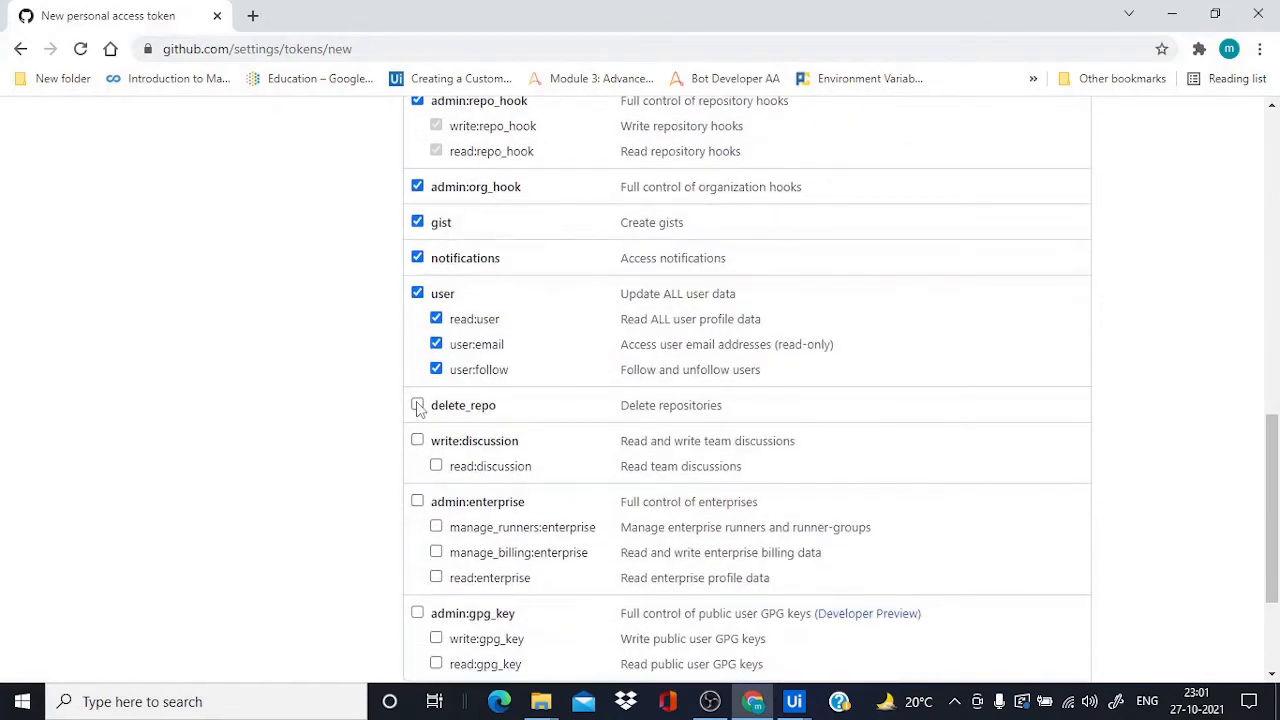
click(418, 445)
click(418, 502)
scroll(430, 530, down, 2)
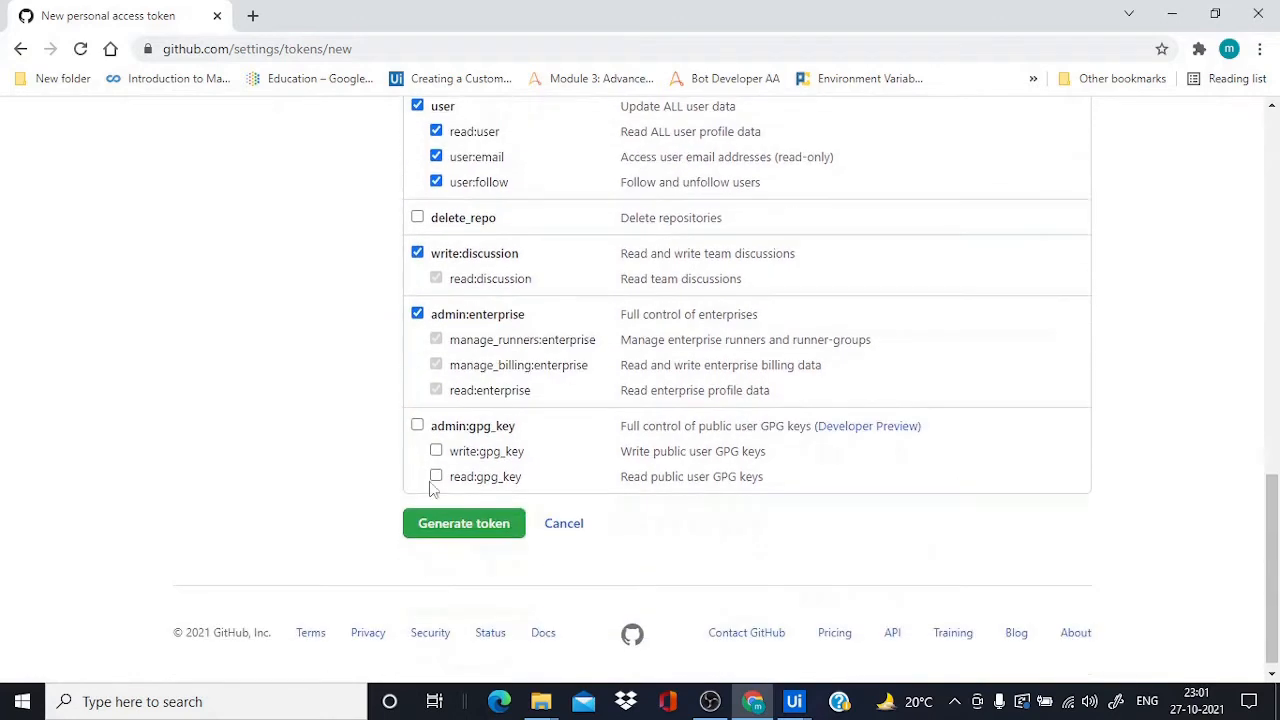
click(418, 426)
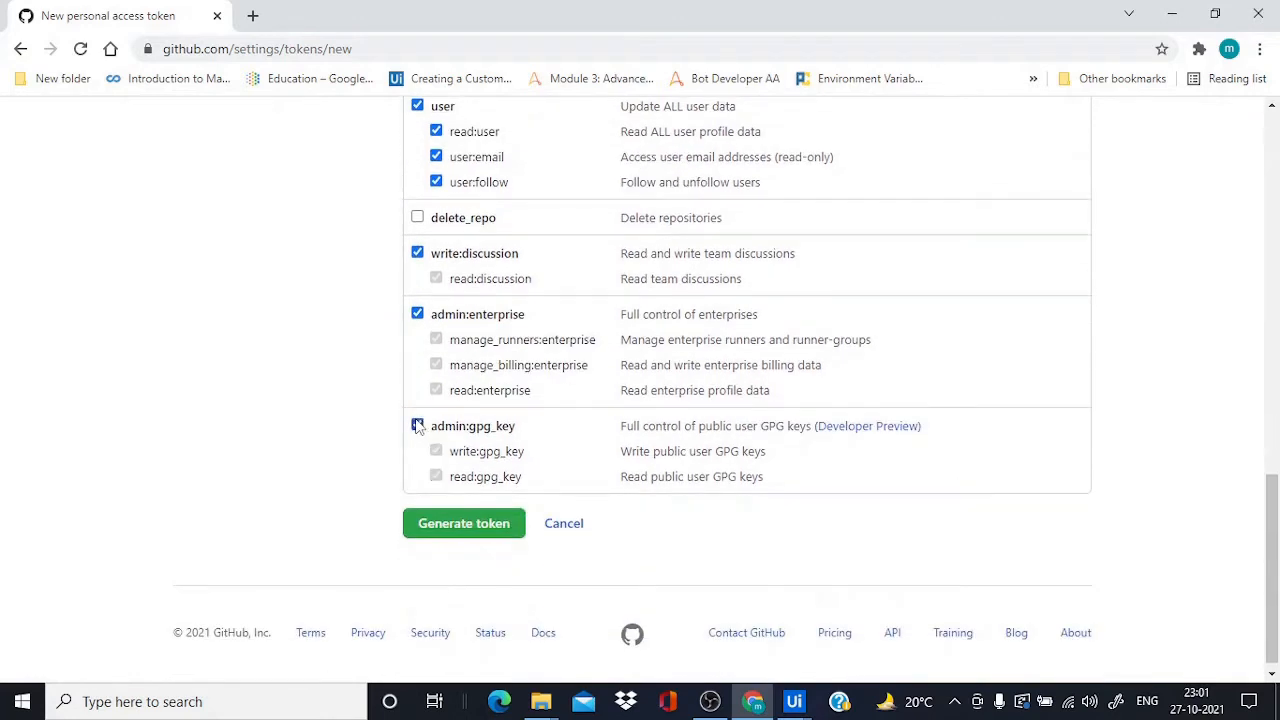
click(466, 530)
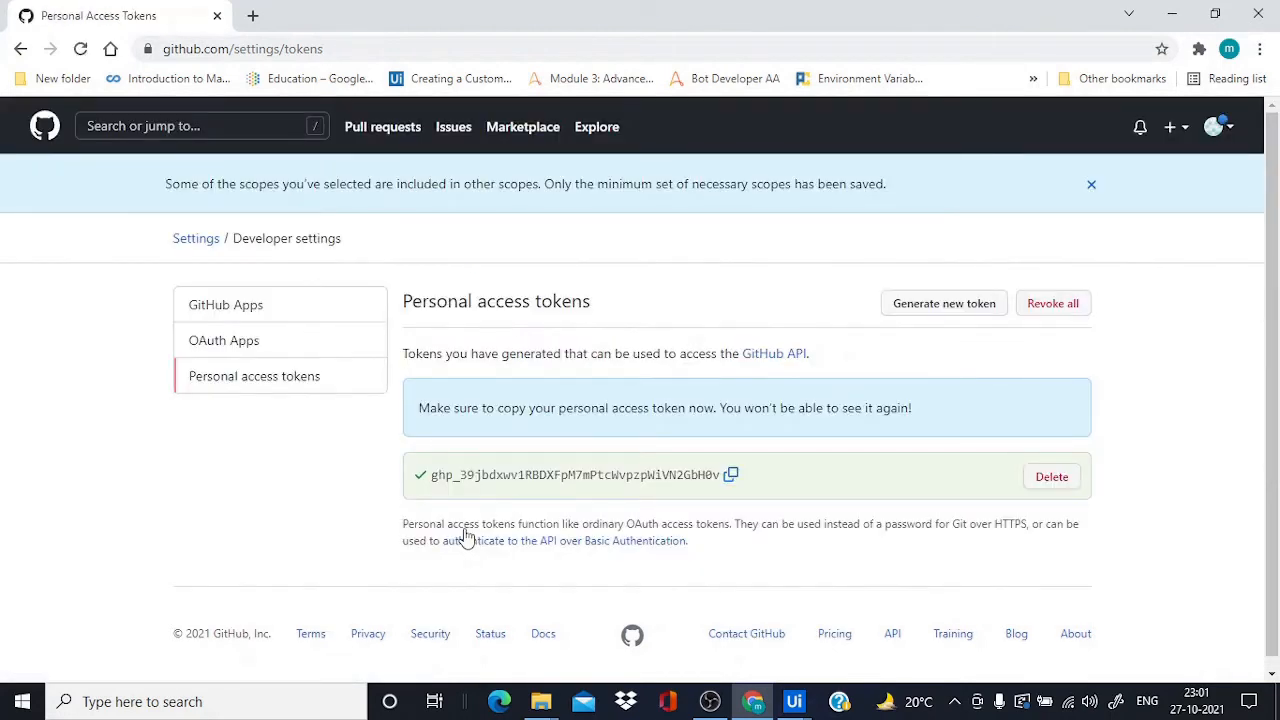
click(729, 479)
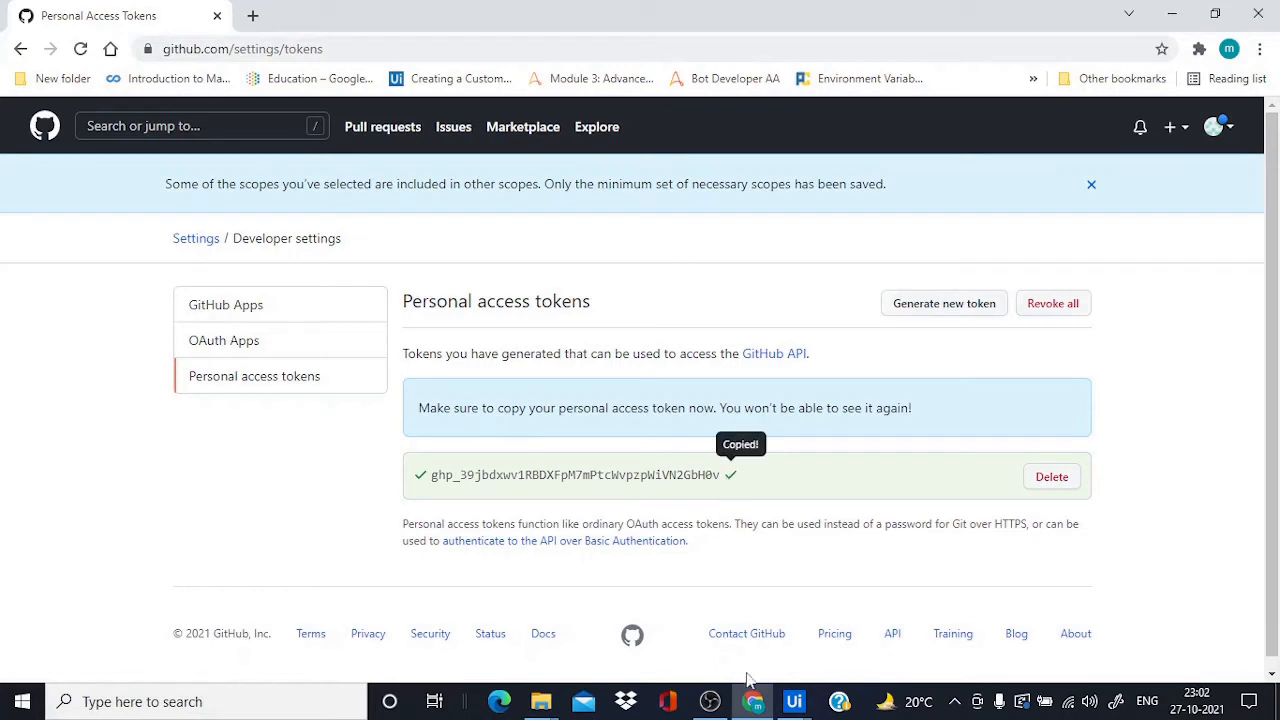
Paste the copied token into Studio's Enter Credentials Token field and confirm to complete the push
mouse_move(793, 701)
click(870, 605)
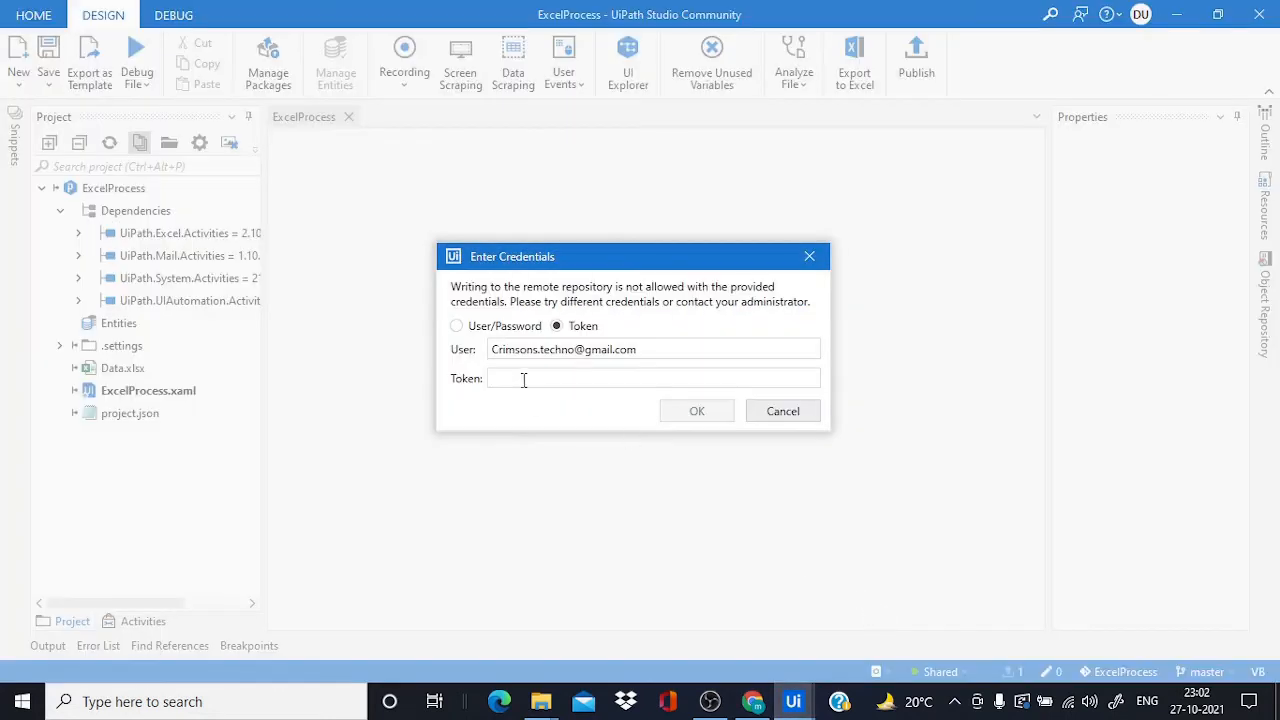
click(523, 380)
key(ctrl+v)
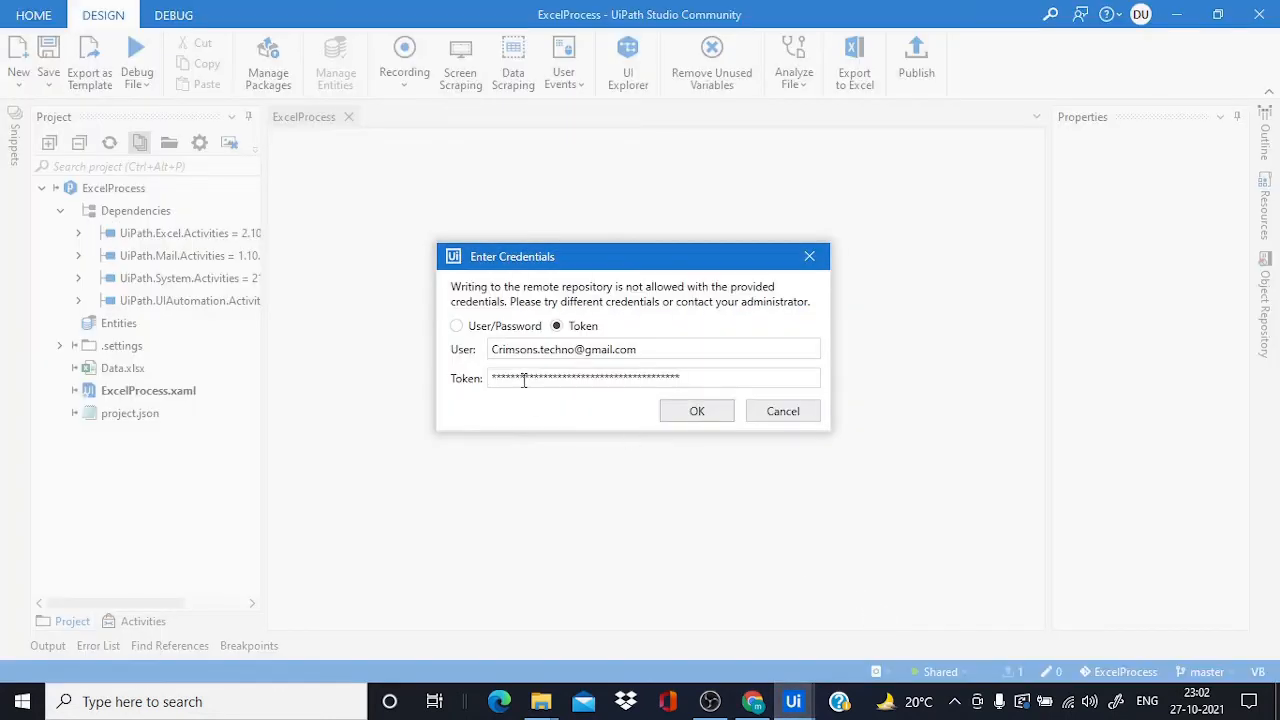
click(672, 418)
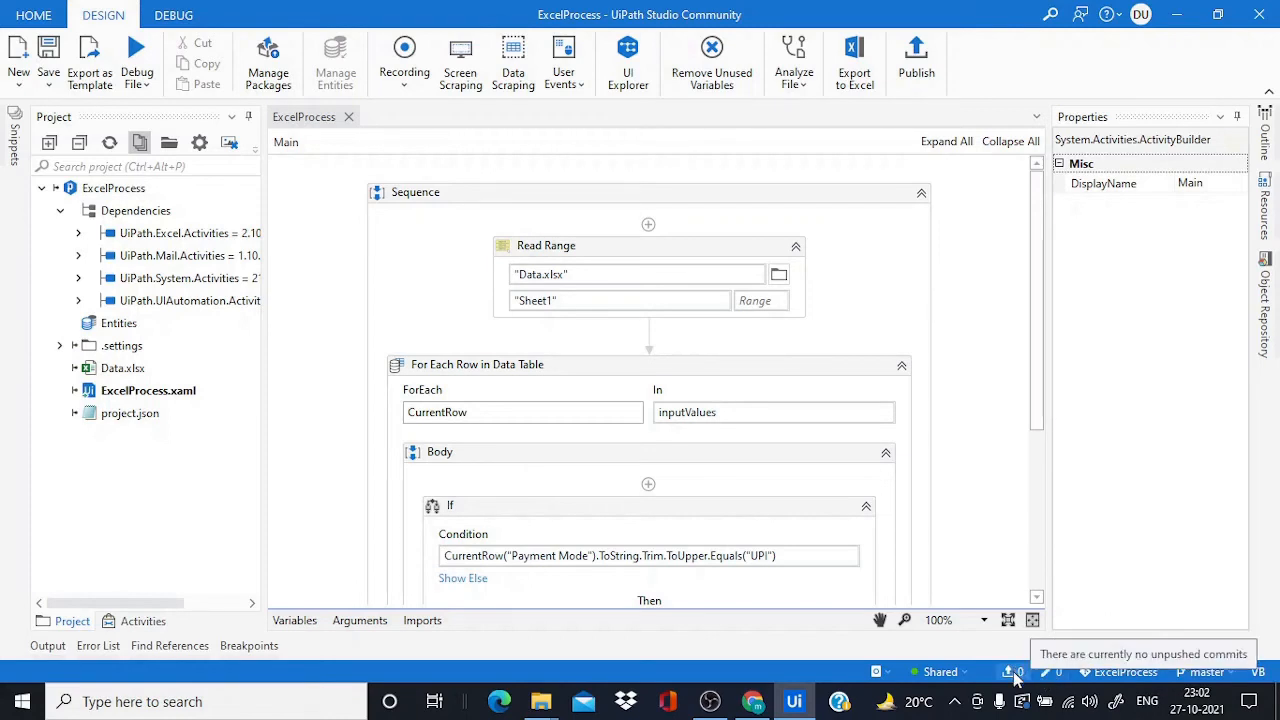
click(752, 701)
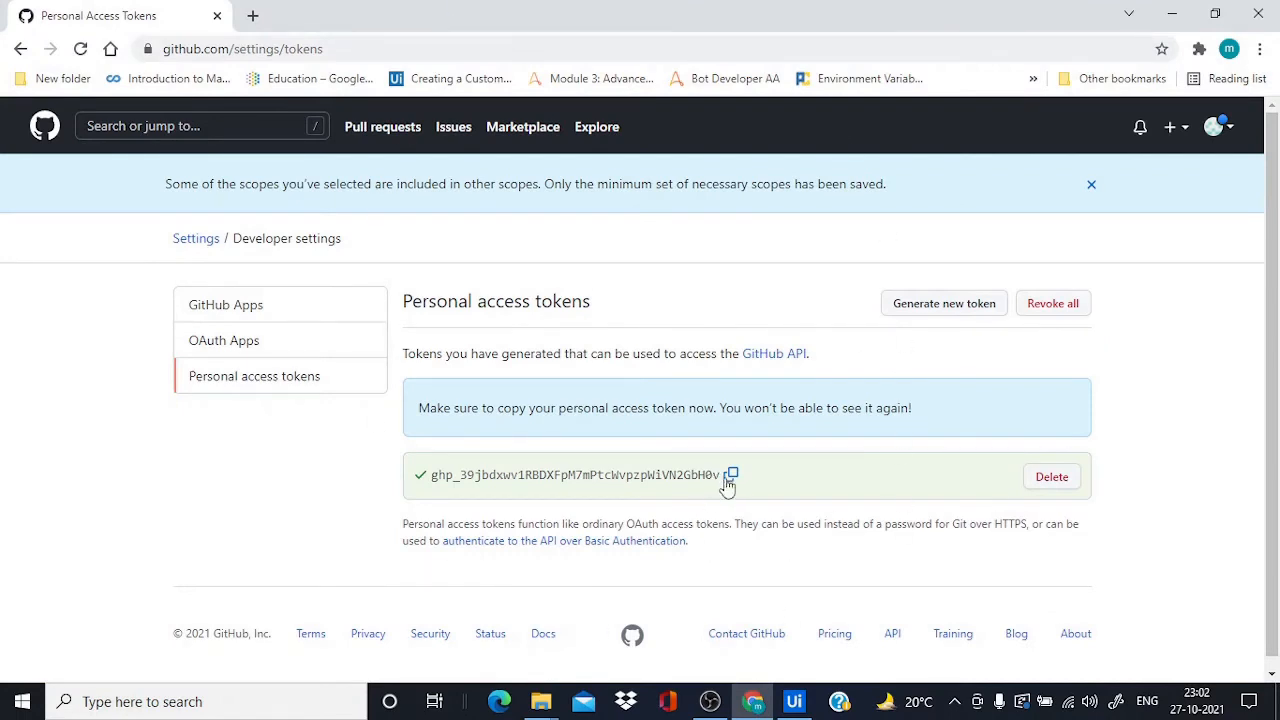
Copy the token text into a new Notepad note for safekeeping
drag(722, 474, 434, 466)
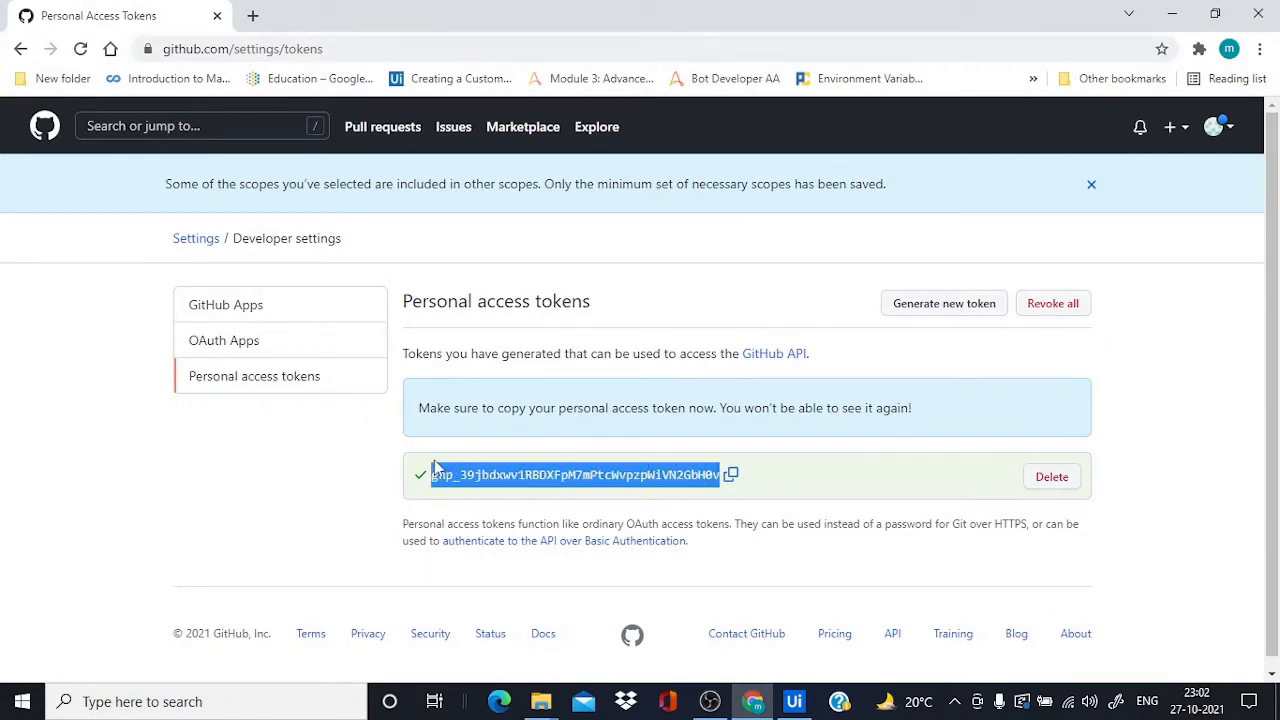
click(8, 708)
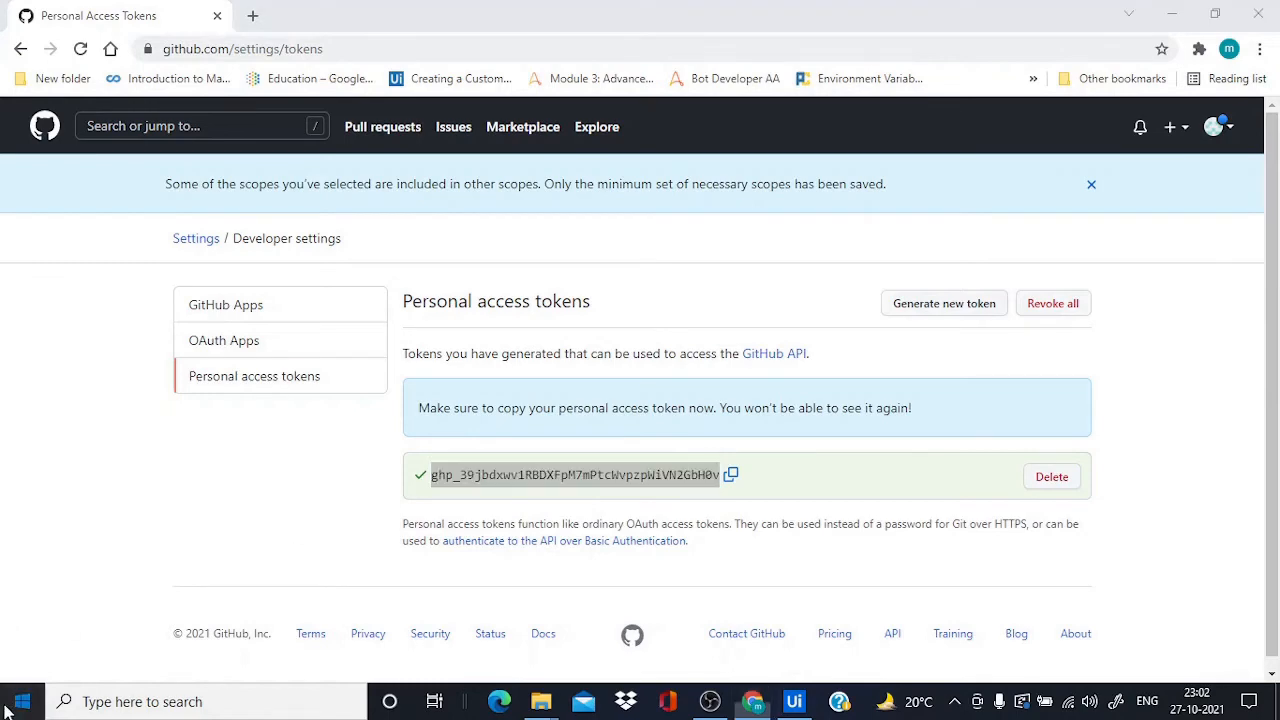
text(note)
key(Return)
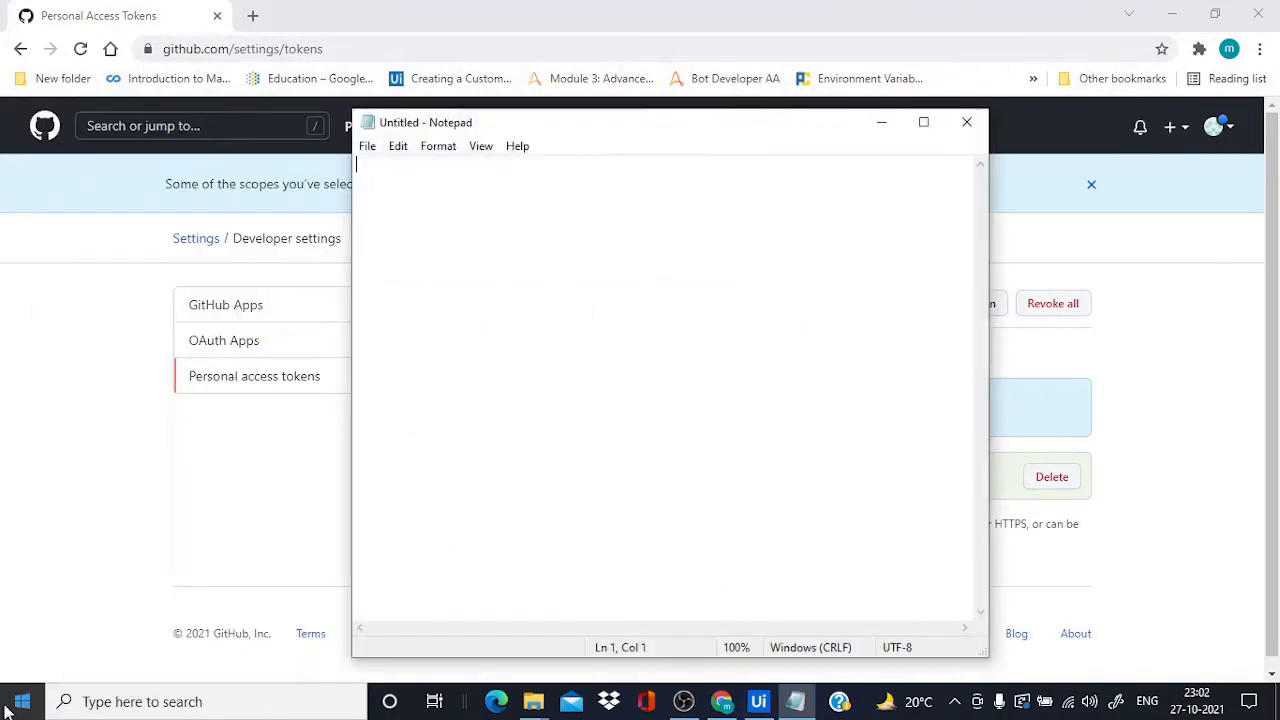
key(ctrl+v)
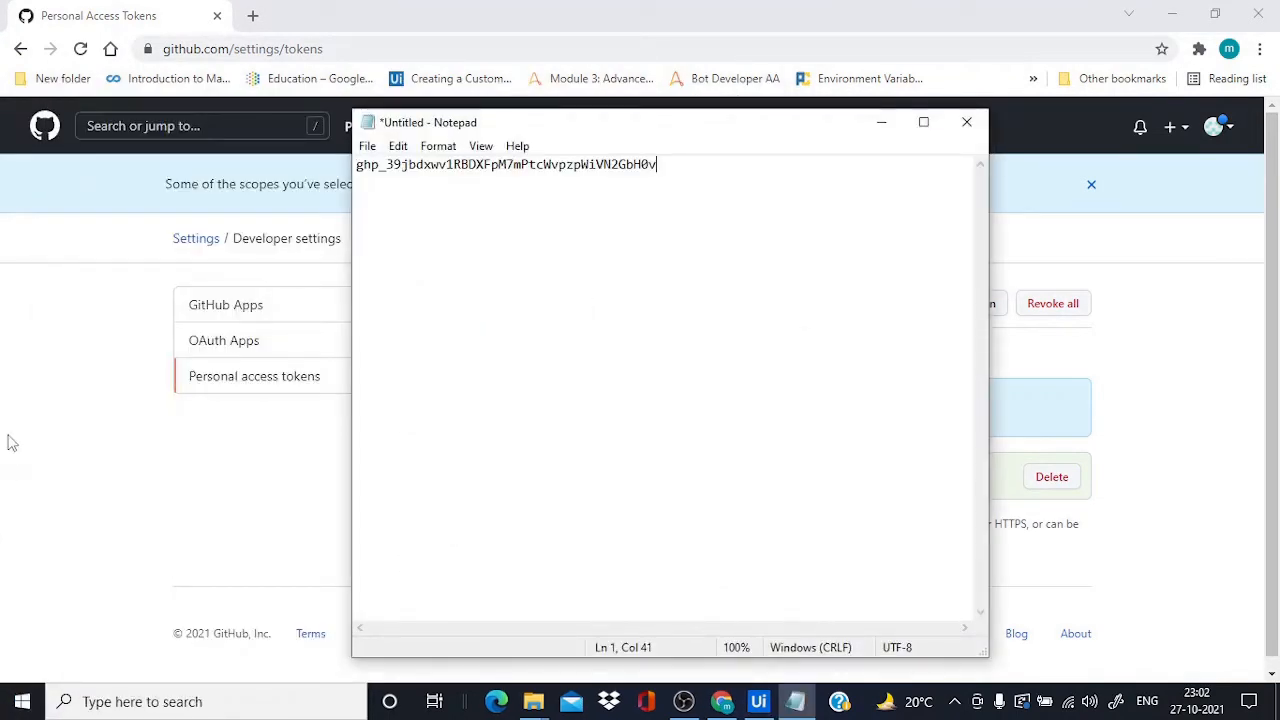
Open the UiPathProcess01 repository from GitHub's Your repositories list
click(10, 443)
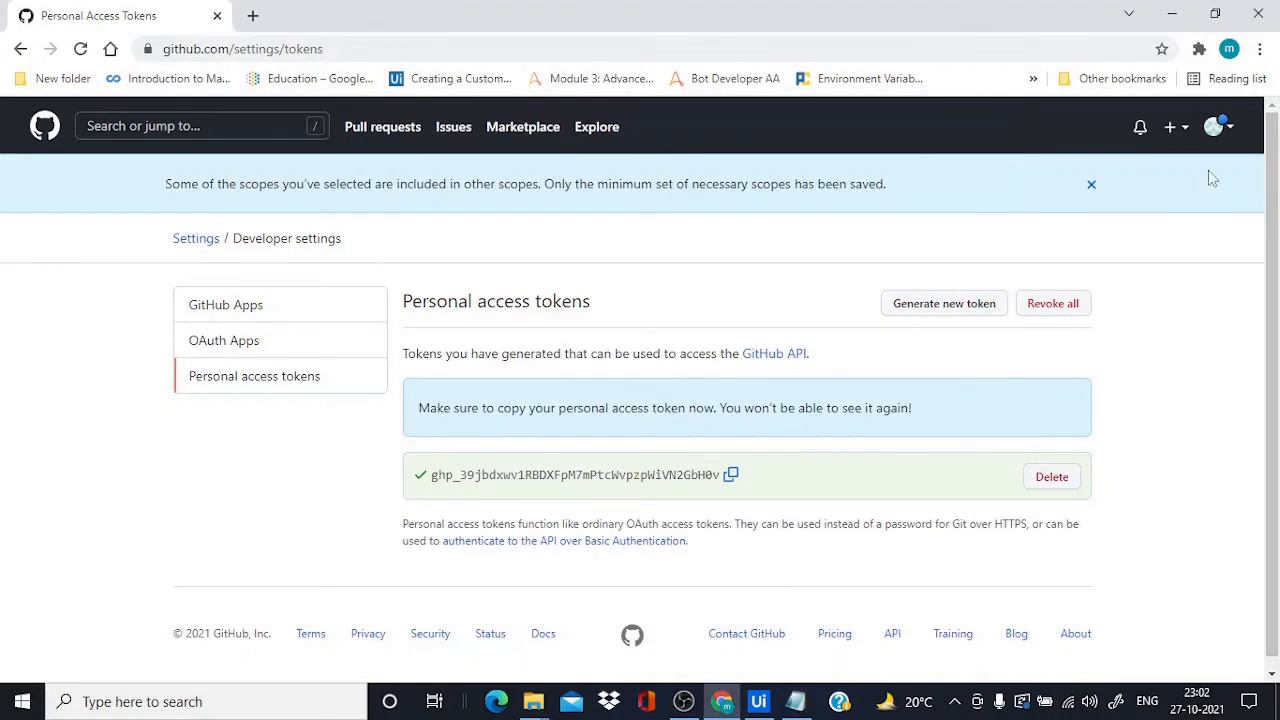
click(1229, 142)
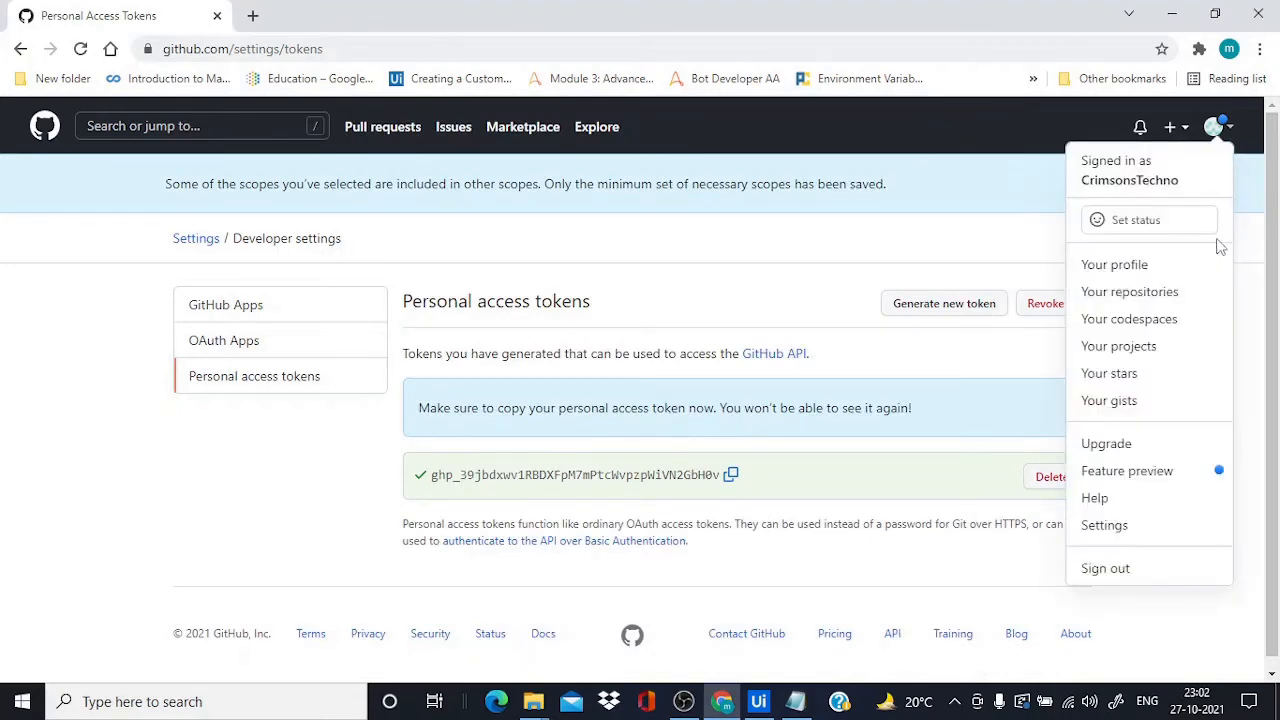
click(1178, 293)
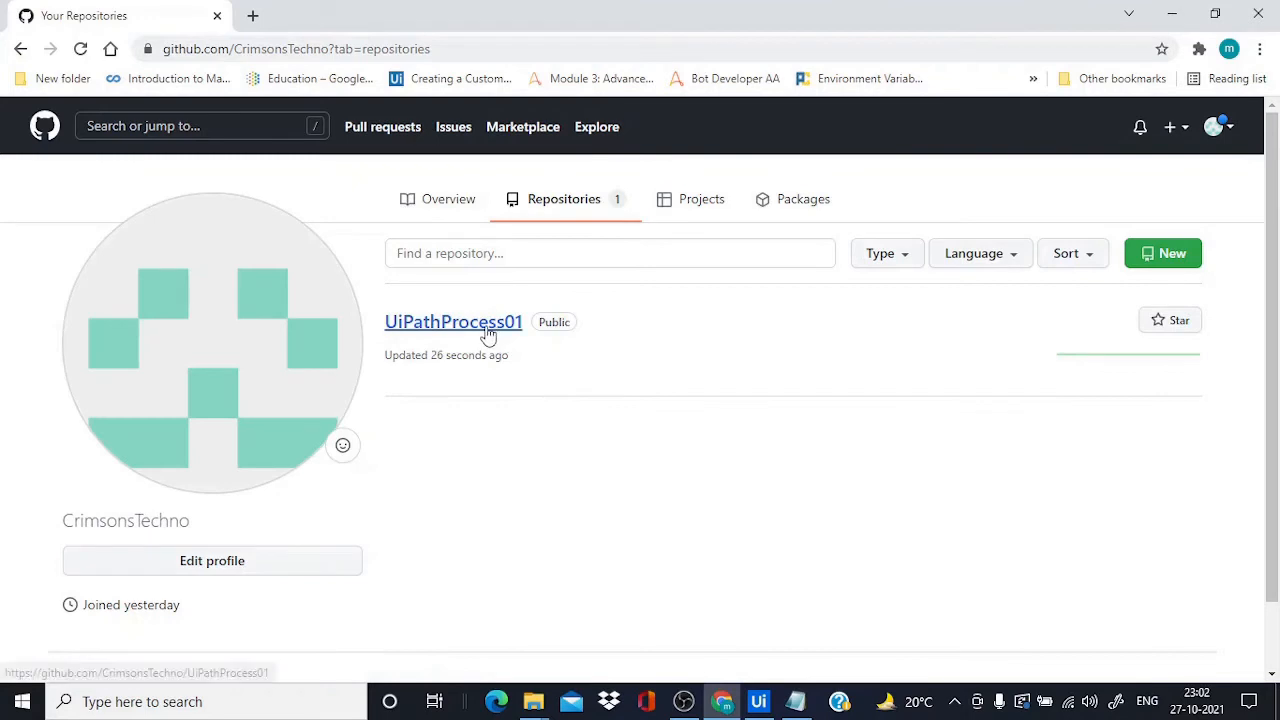
click(488, 335)
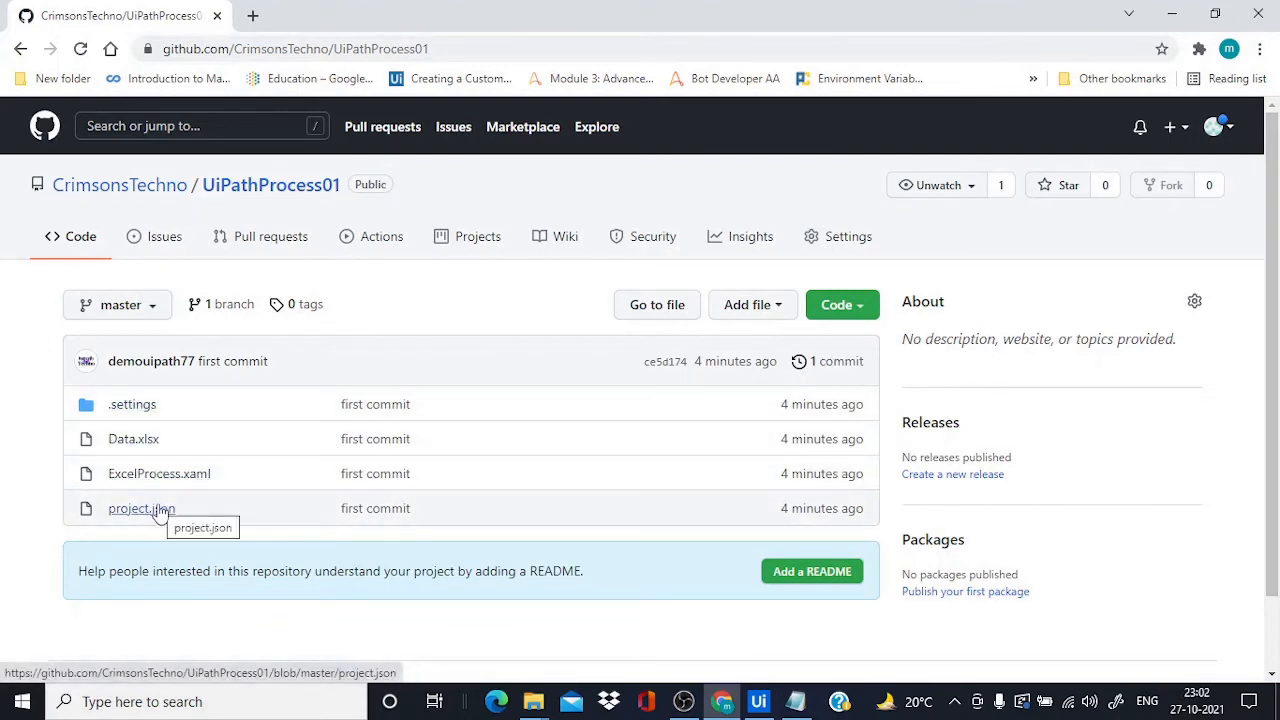
Add a Write Line "Reading the data" above Read Range, save, and open Commit Changes
click(759, 702)
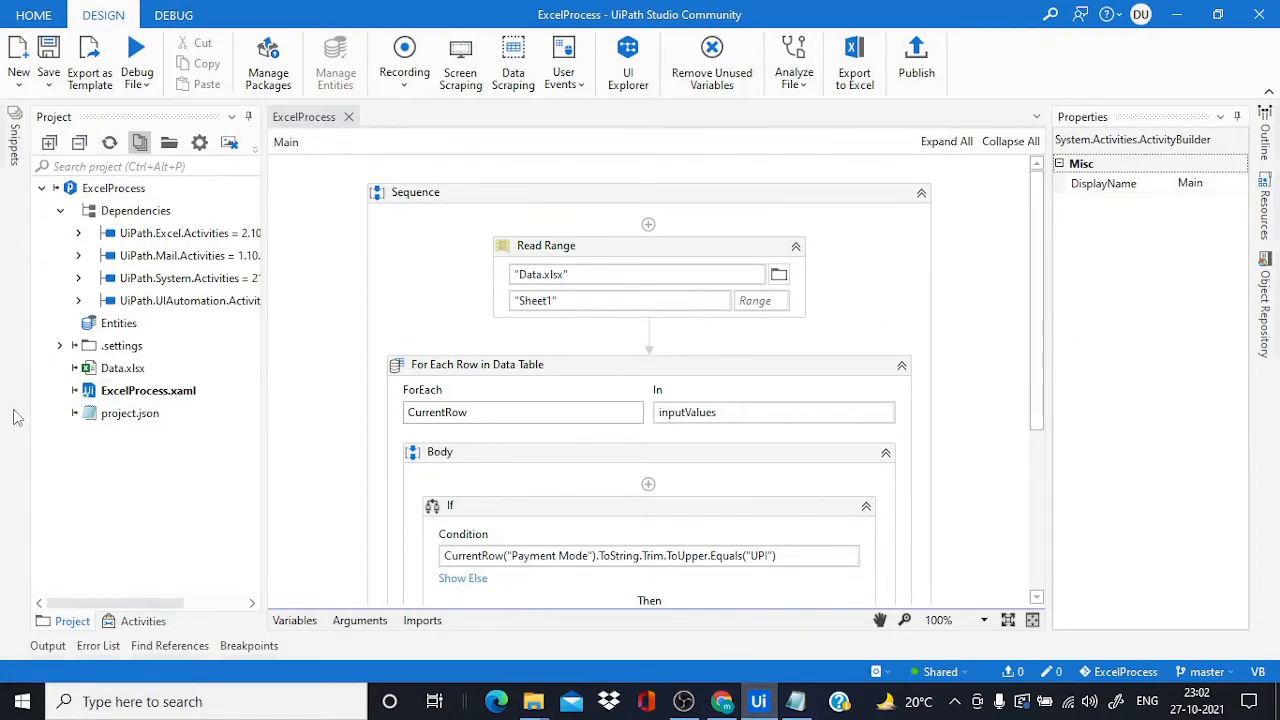
click(134, 621)
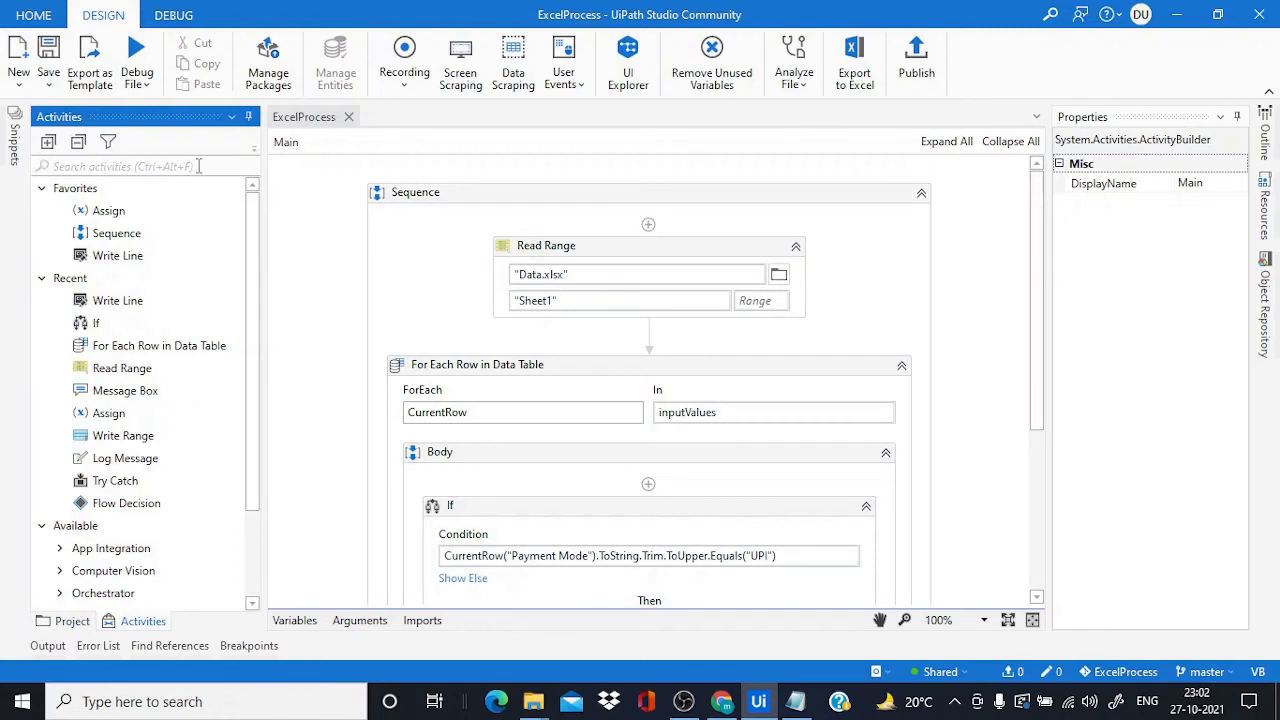
text(write line)
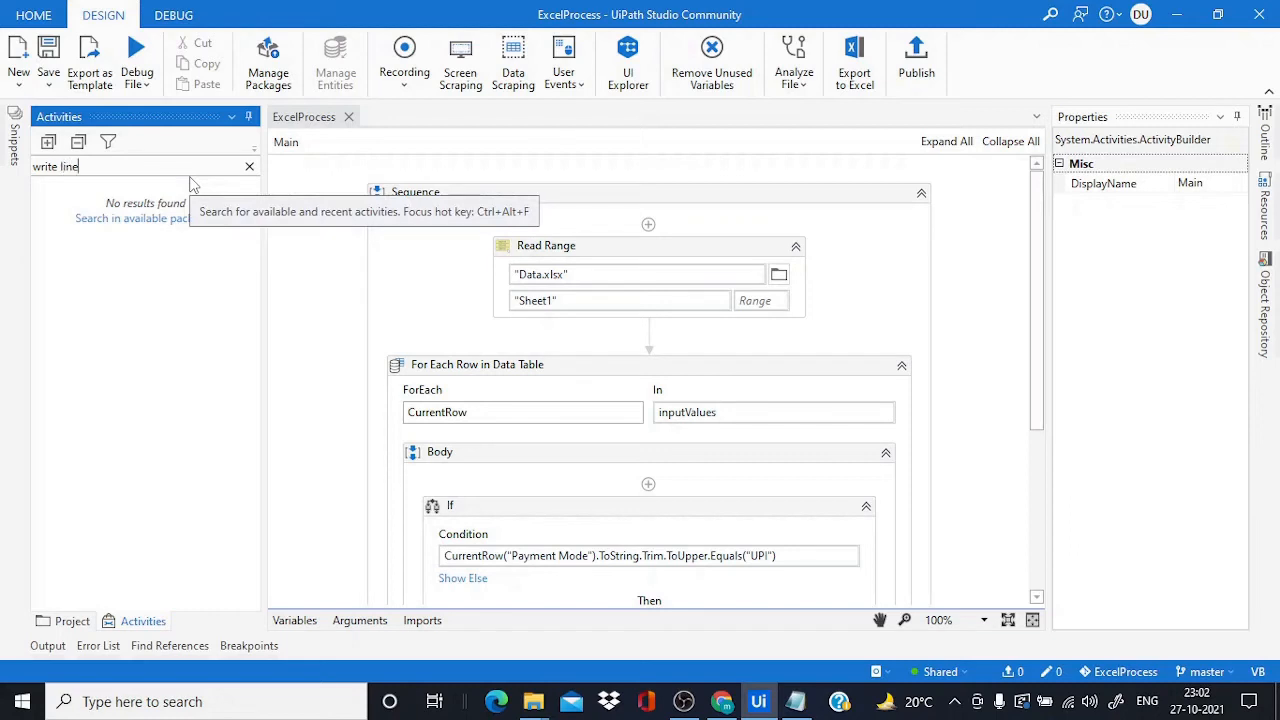
drag(116, 256, 617, 368)
click(610, 393)
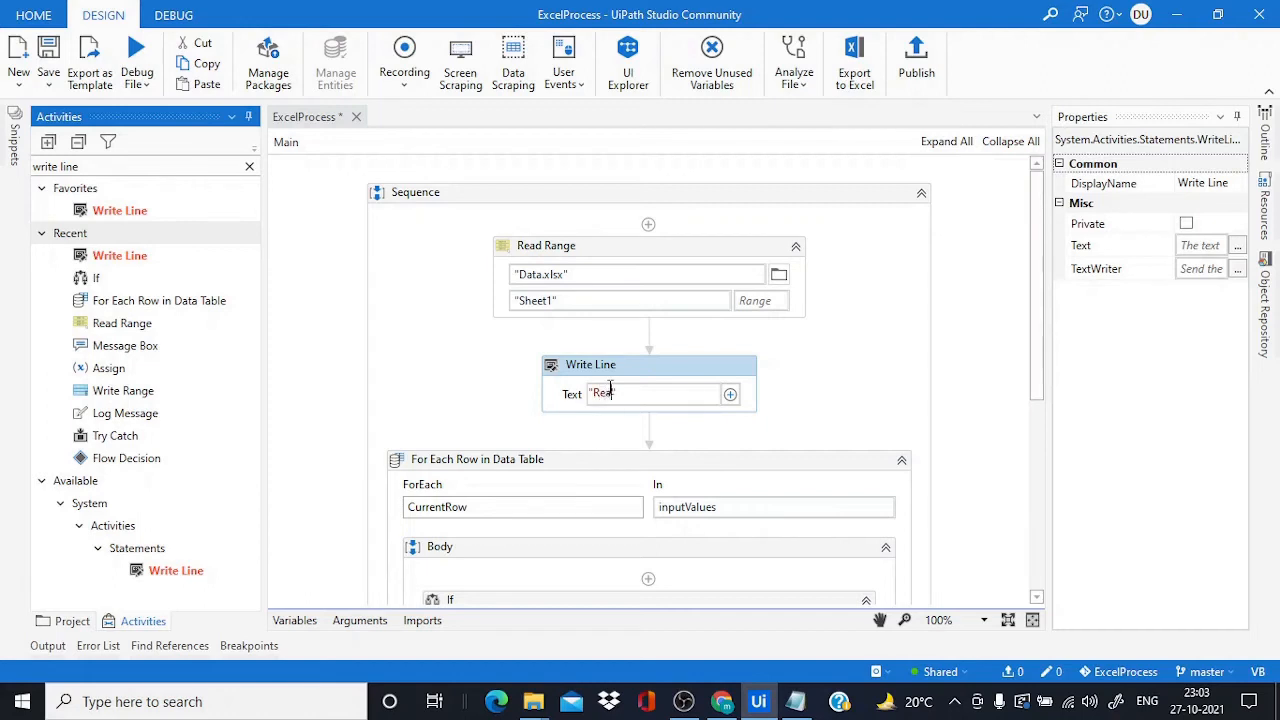
text("Reading the data)
drag(628, 366, 628, 238)
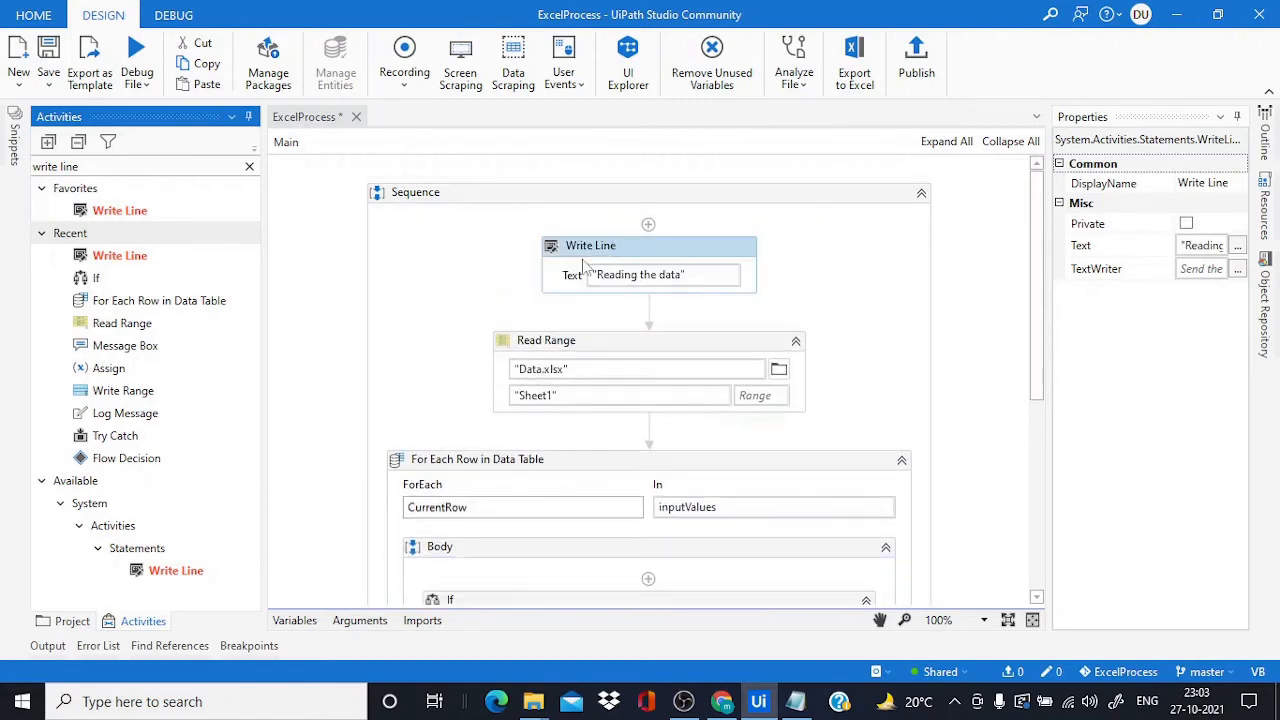
click(48, 55)
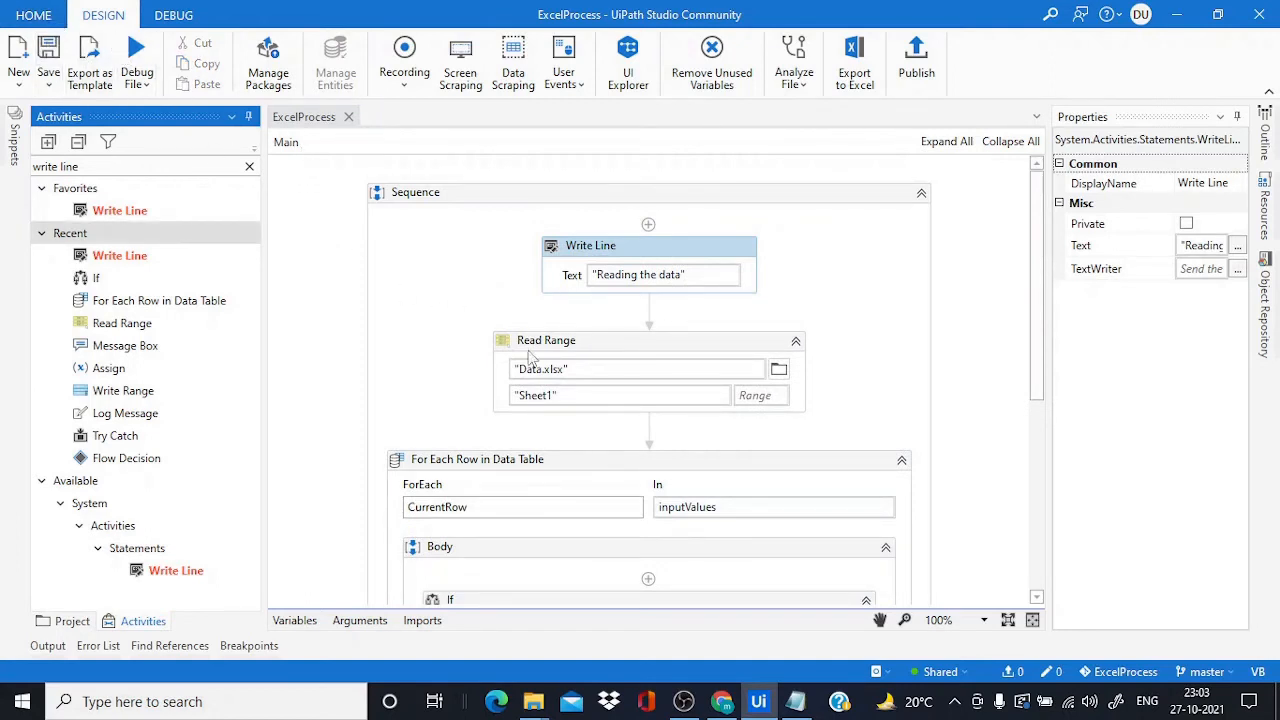
click(1046, 671)
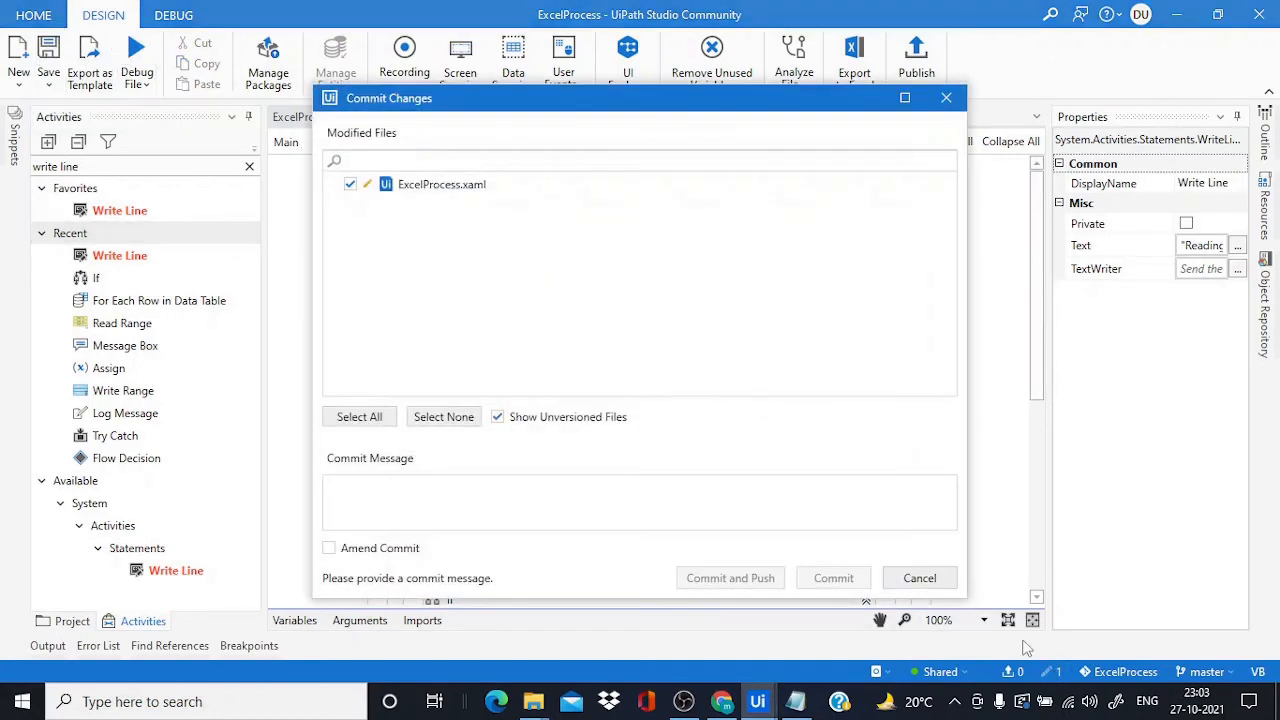
Commit ExcelProcess.xaml with the message 'write line act. is added' and push it to GitHub
click(946, 97)
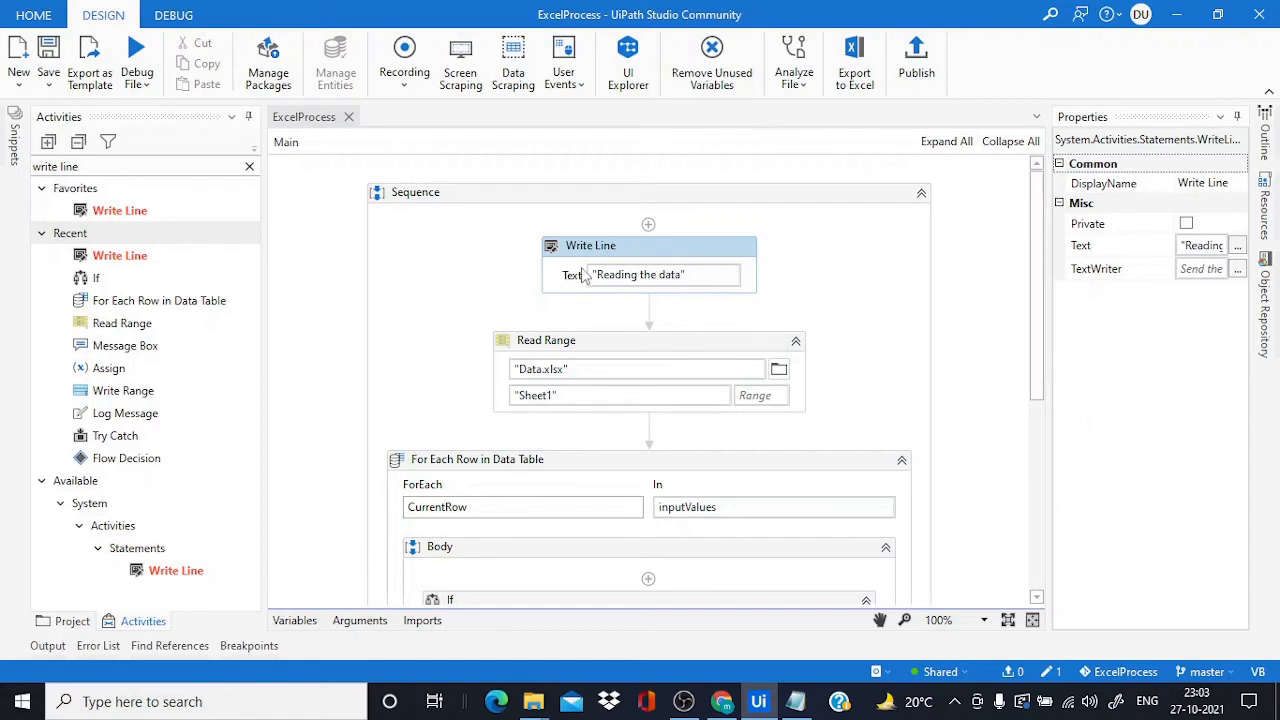
click(1060, 673)
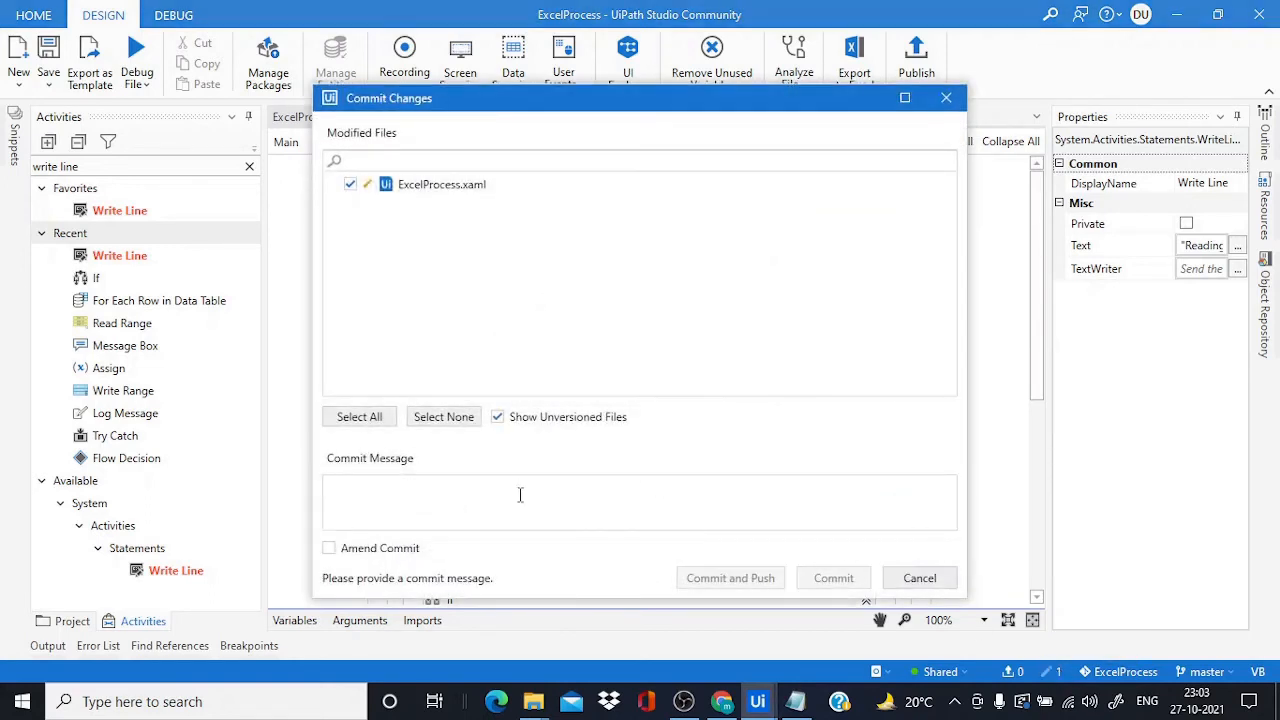
text(write line act. is added)
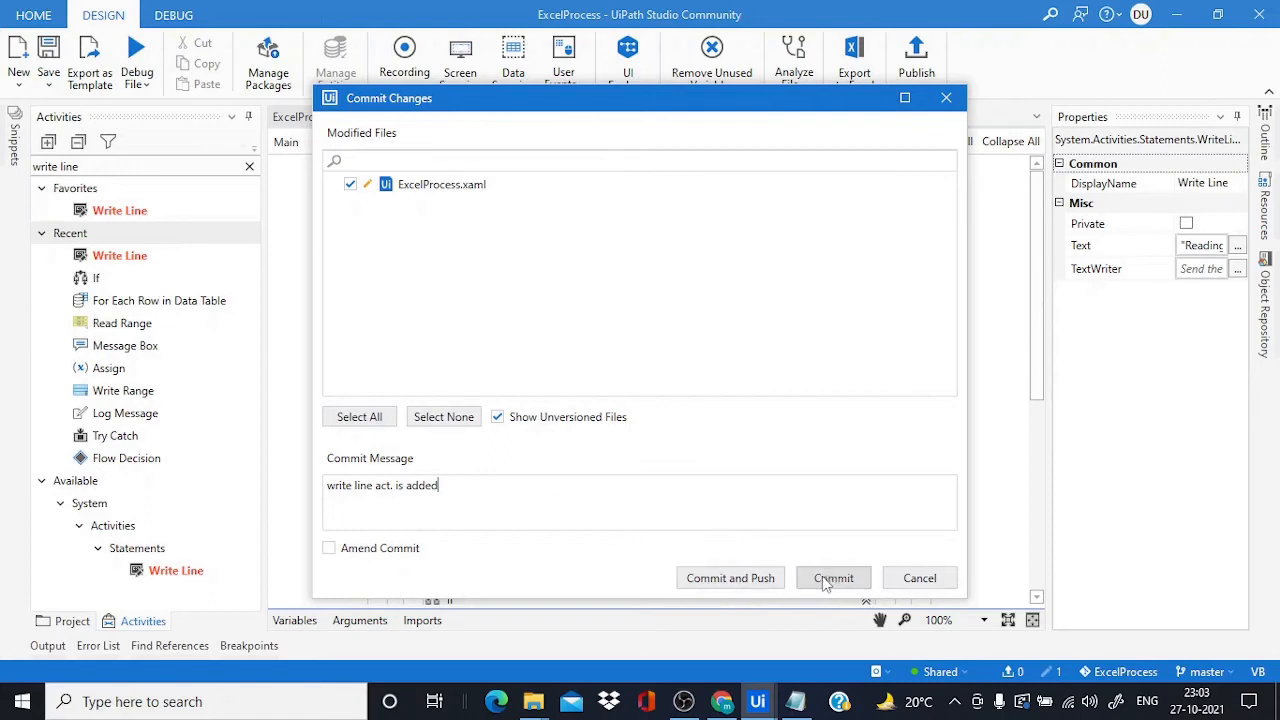
click(729, 578)
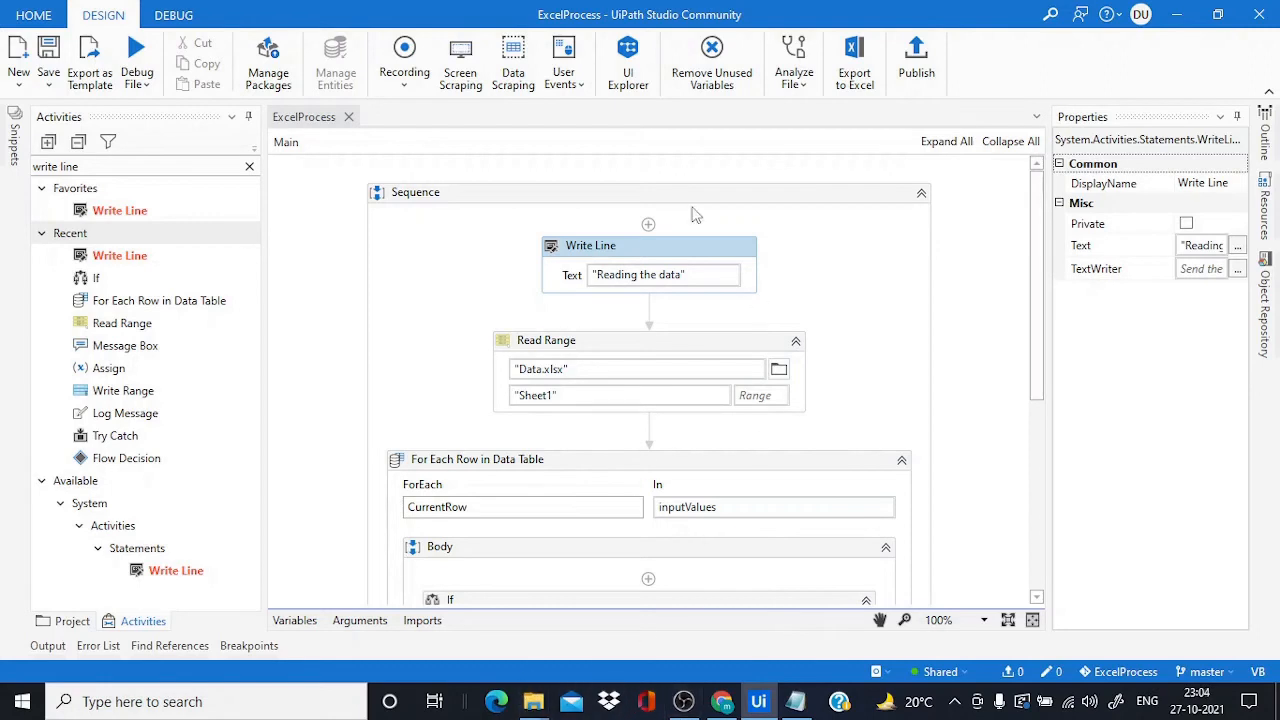
click(721, 701)
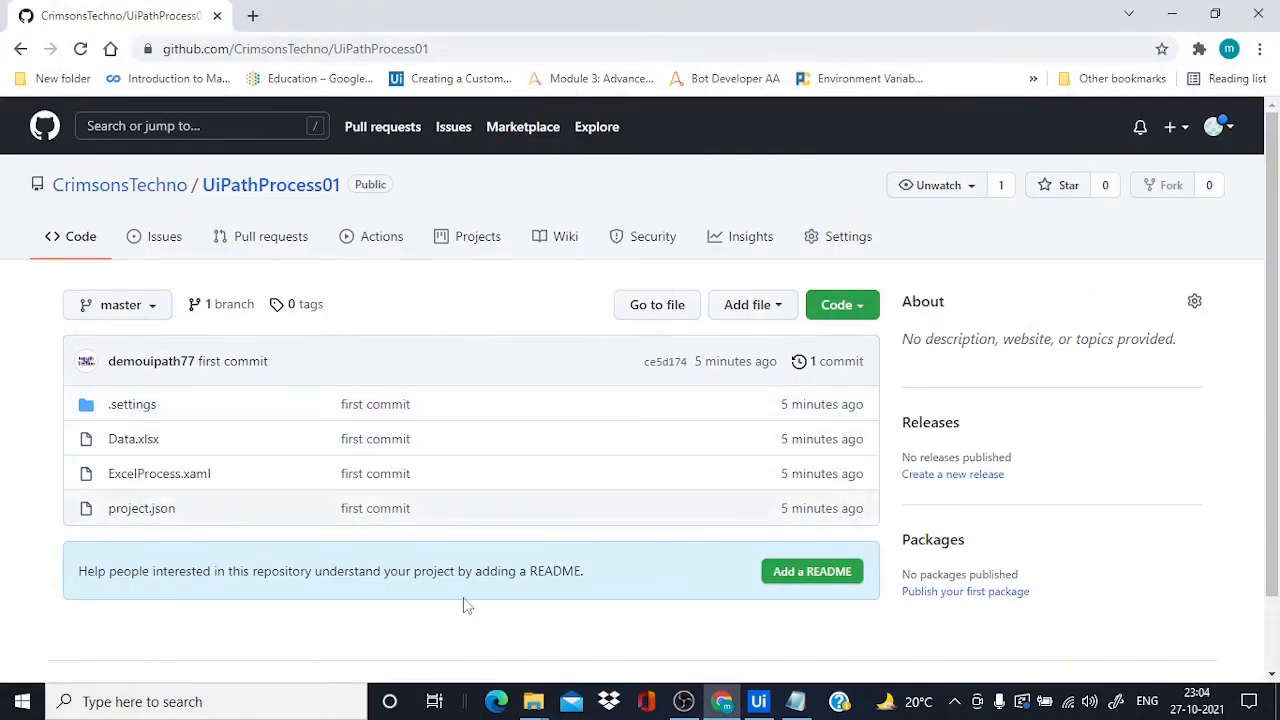
View the UiPathProcess01 repository's commit history
click(798, 363)
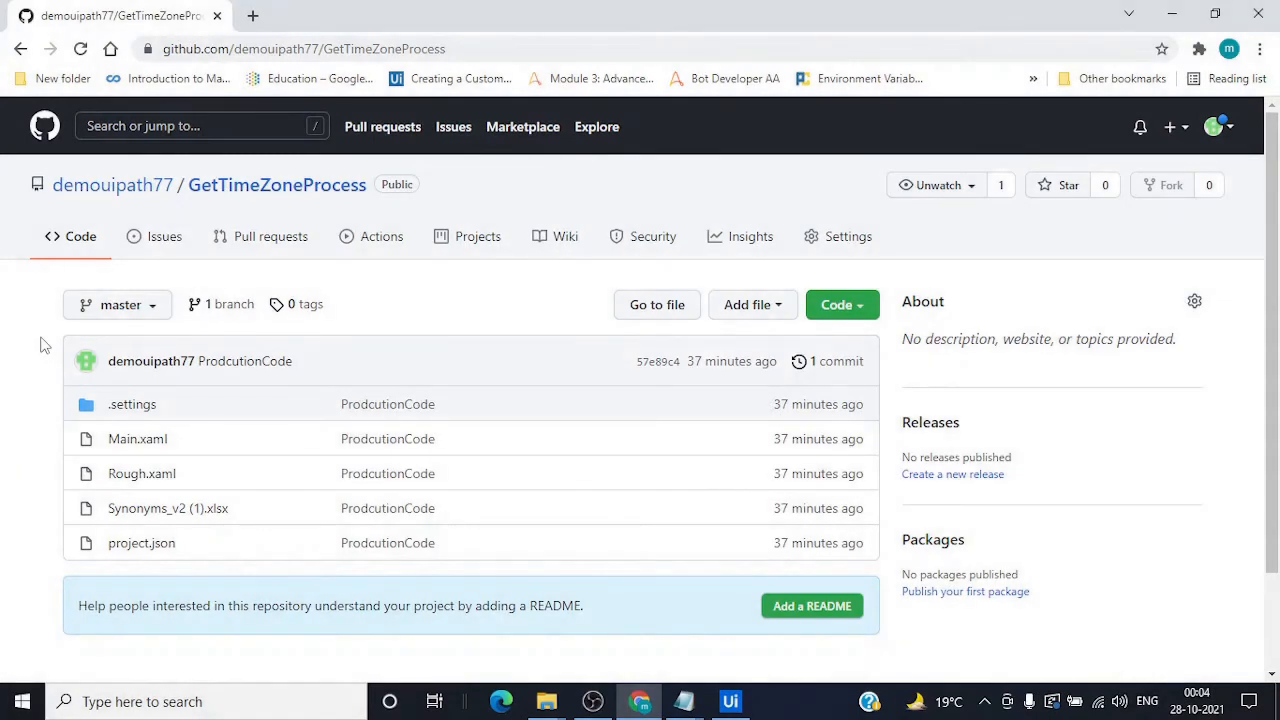
Open Studio's Team > Clone Repository dialog, prefilled with the GetTimeZoneProcess URL and a Desktop folder
click(1216, 128)
click(5, 315)
click(730, 701)
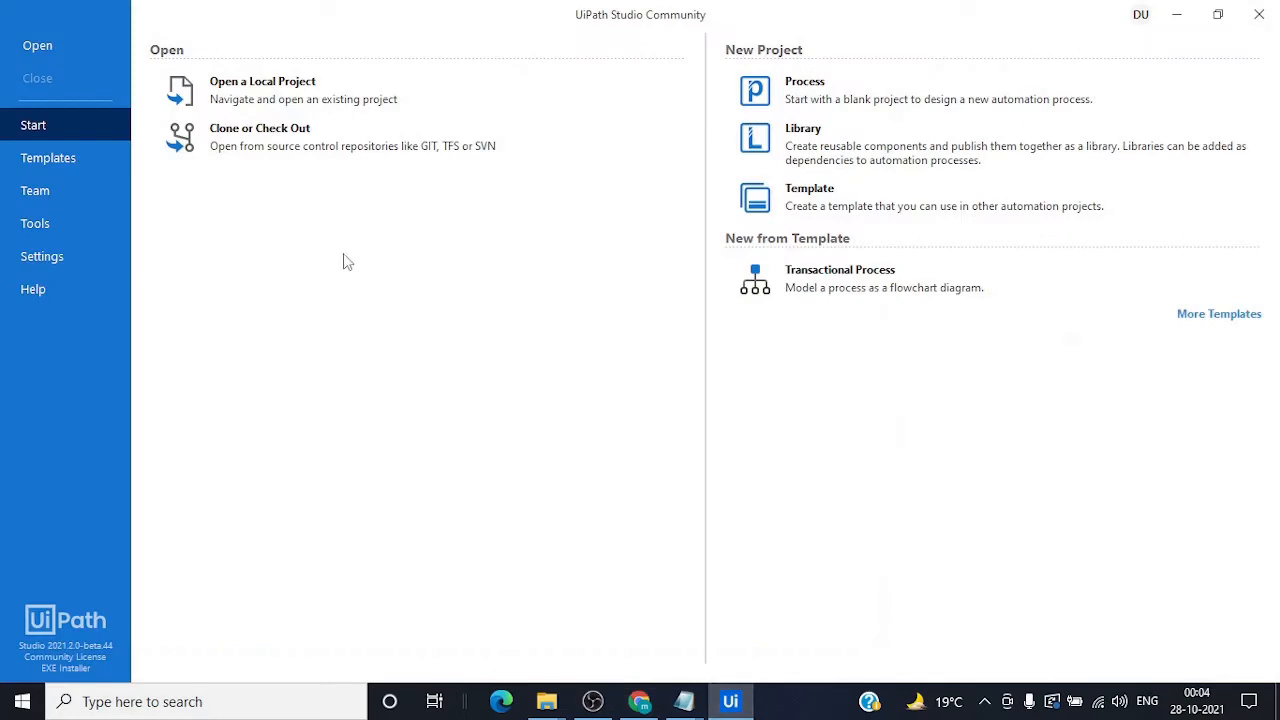
click(56, 195)
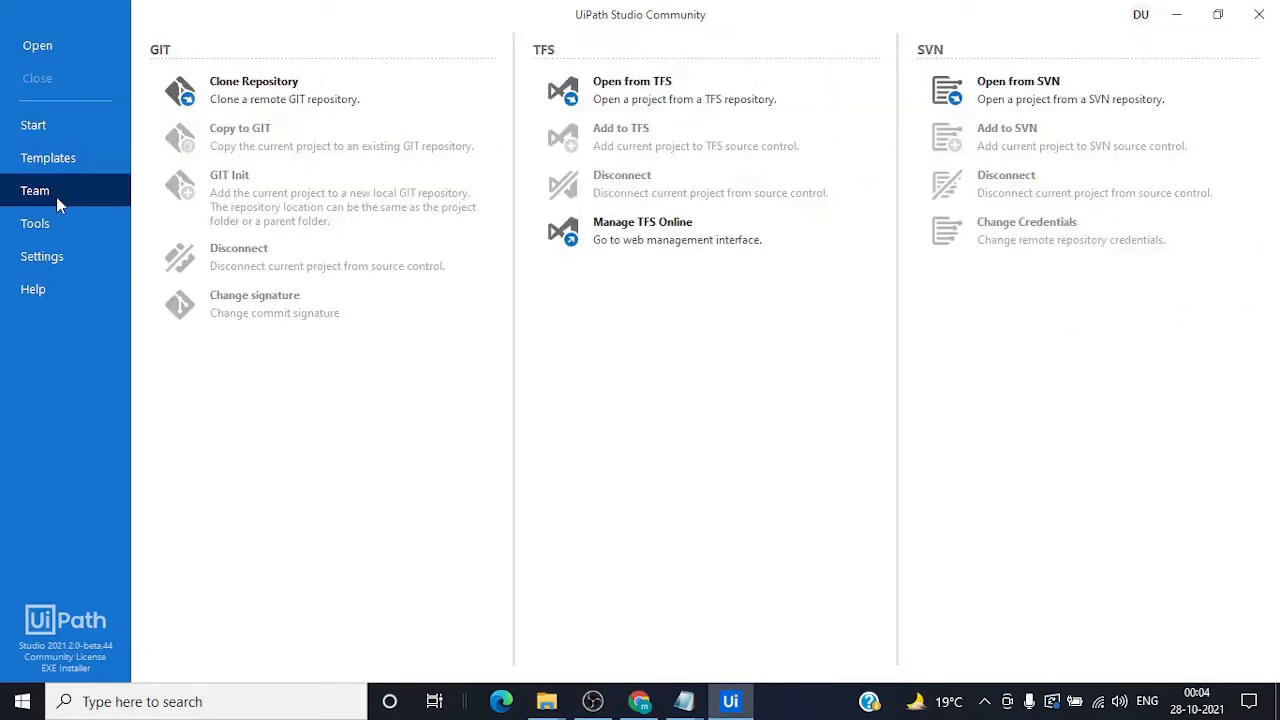
click(268, 90)
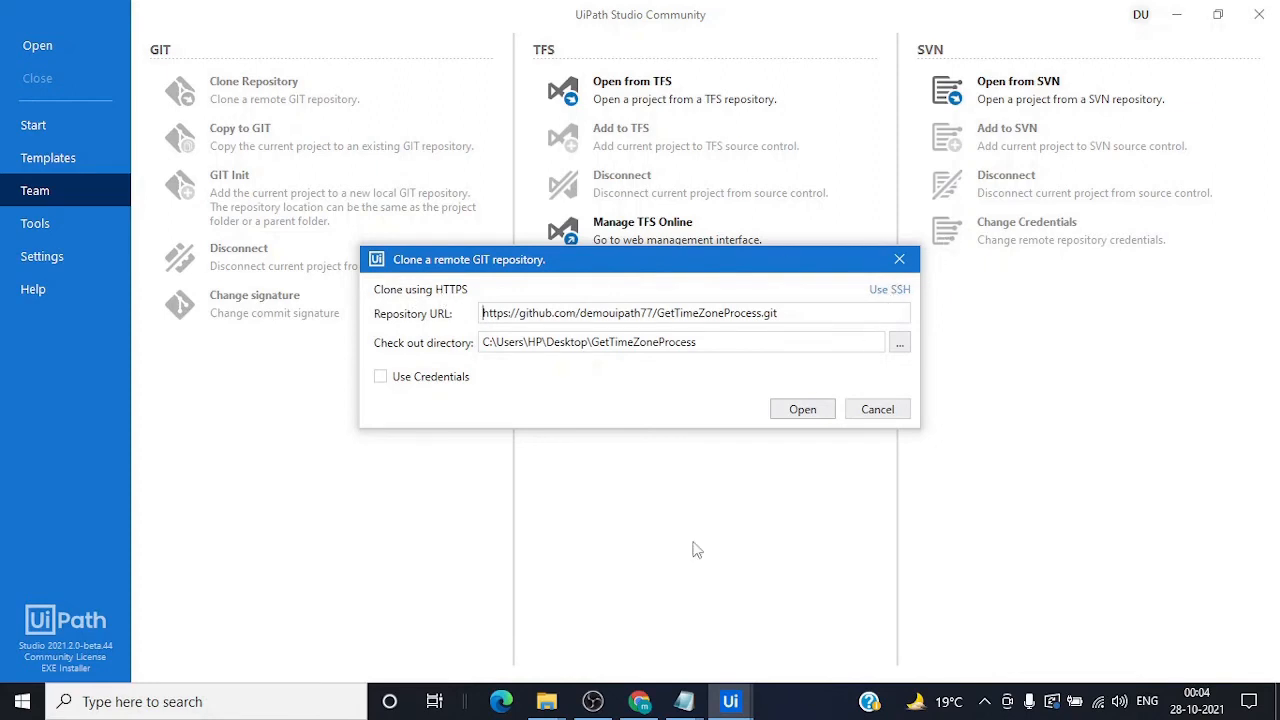
click(636, 702)
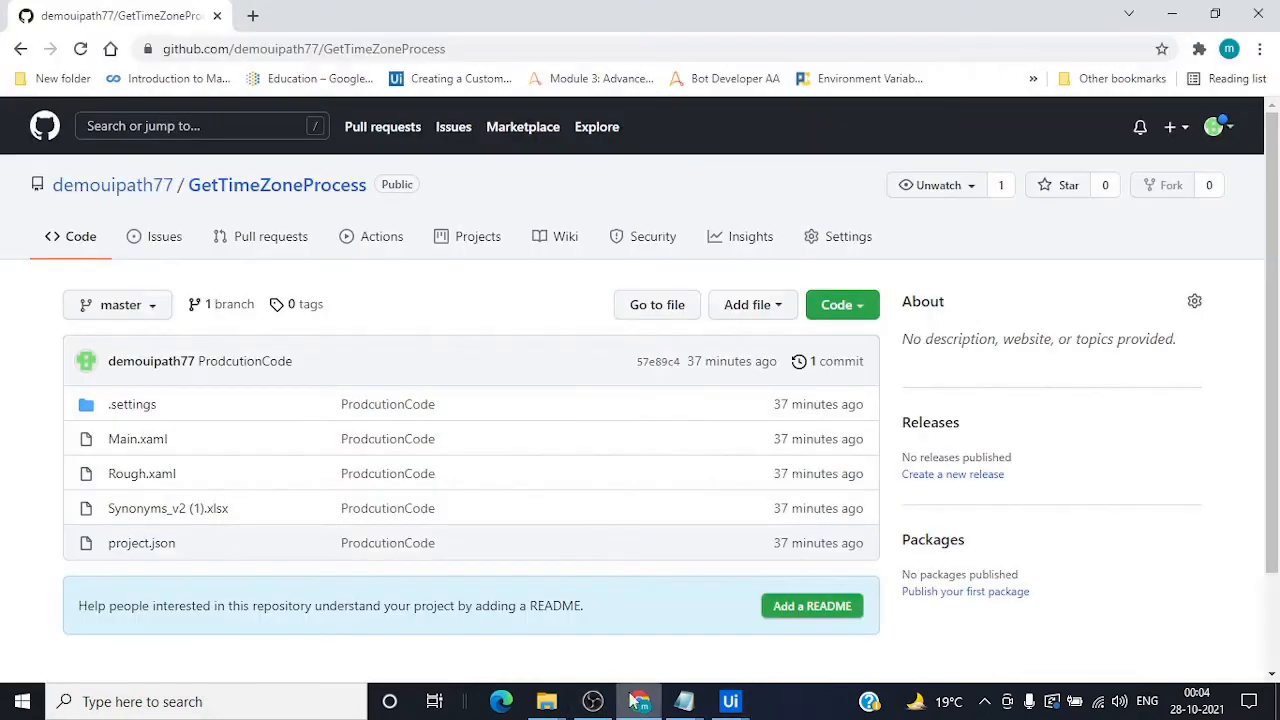
Copy the HTTPS clone URL of GetTimeZoneProcess from GitHub's Code menu
click(856, 308)
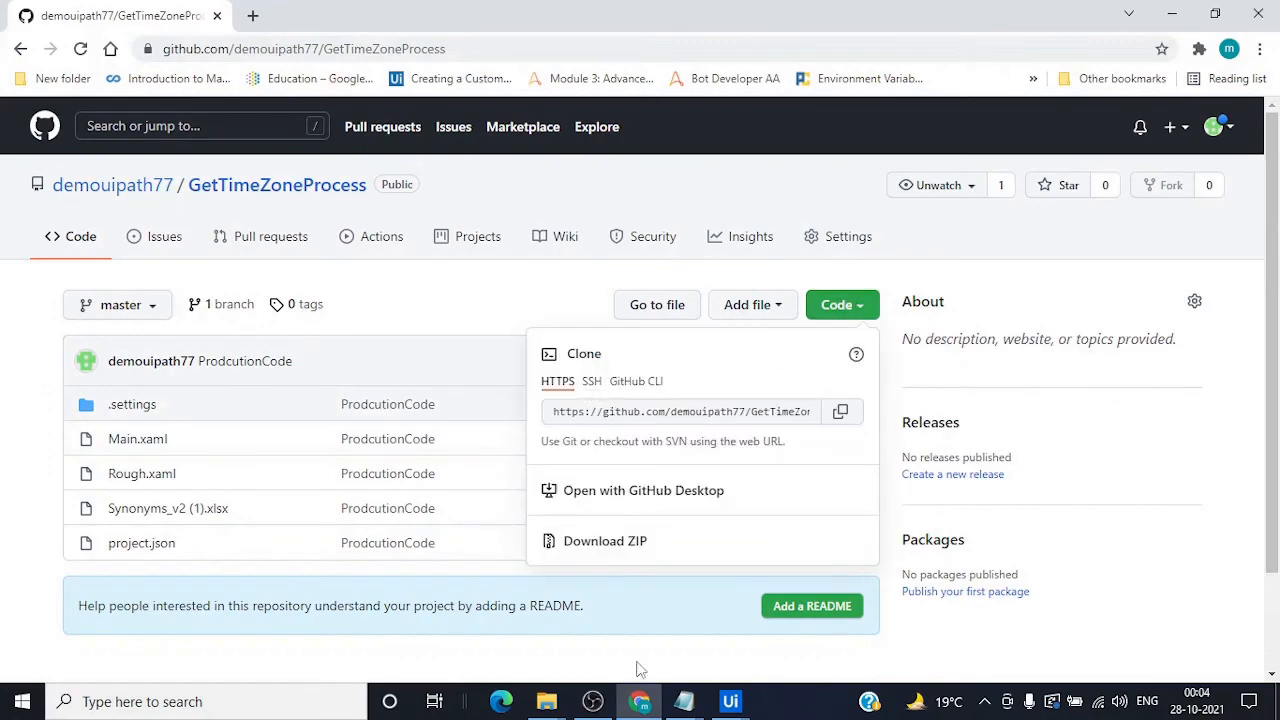
click(730, 701)
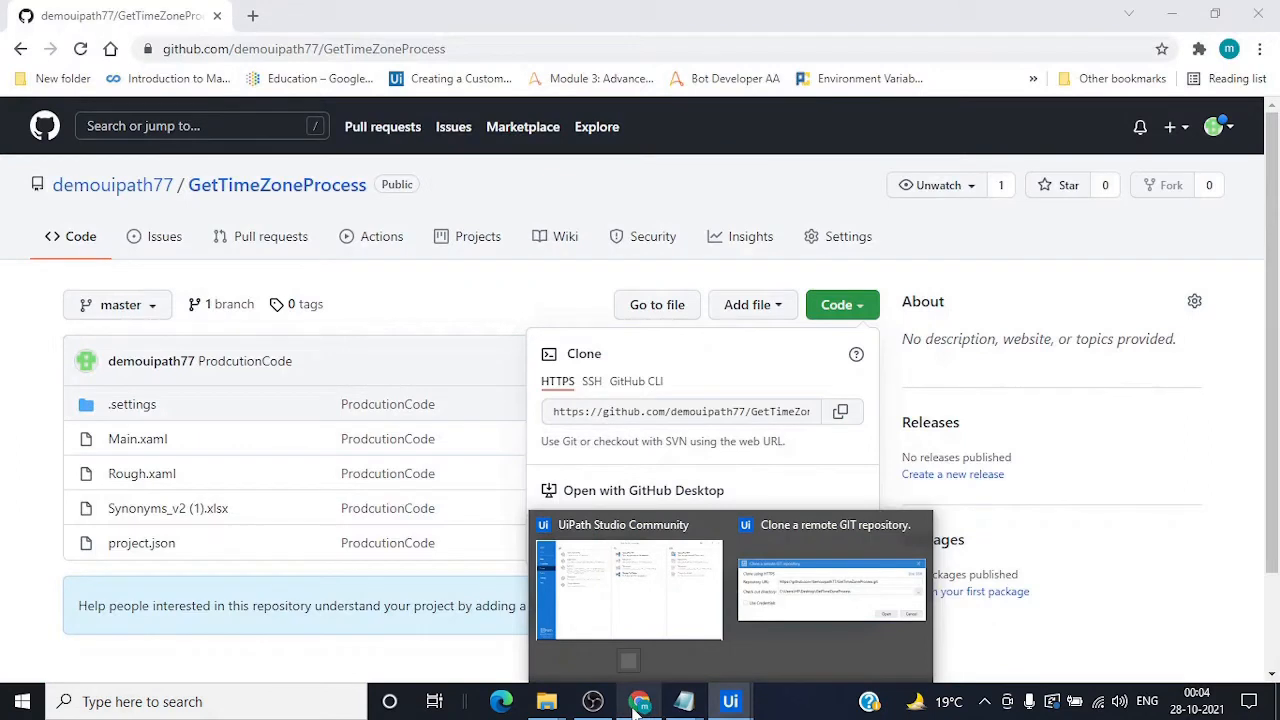
click(638, 703)
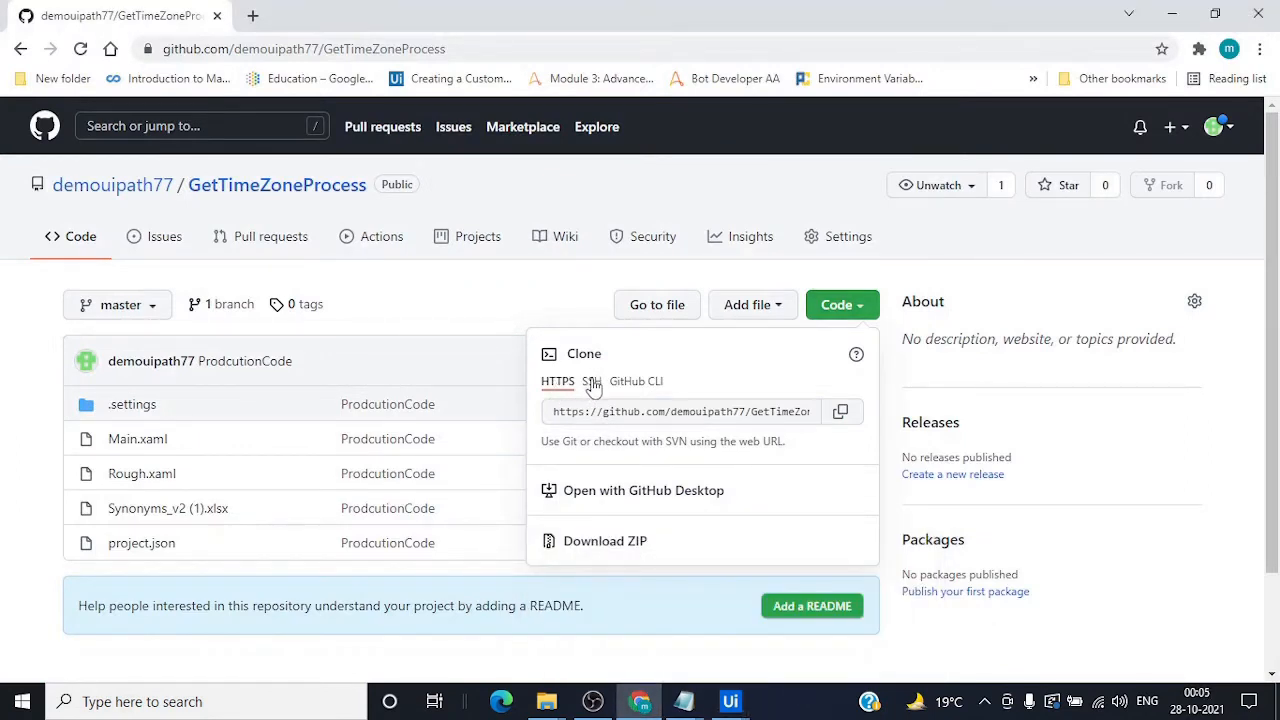
click(592, 383)
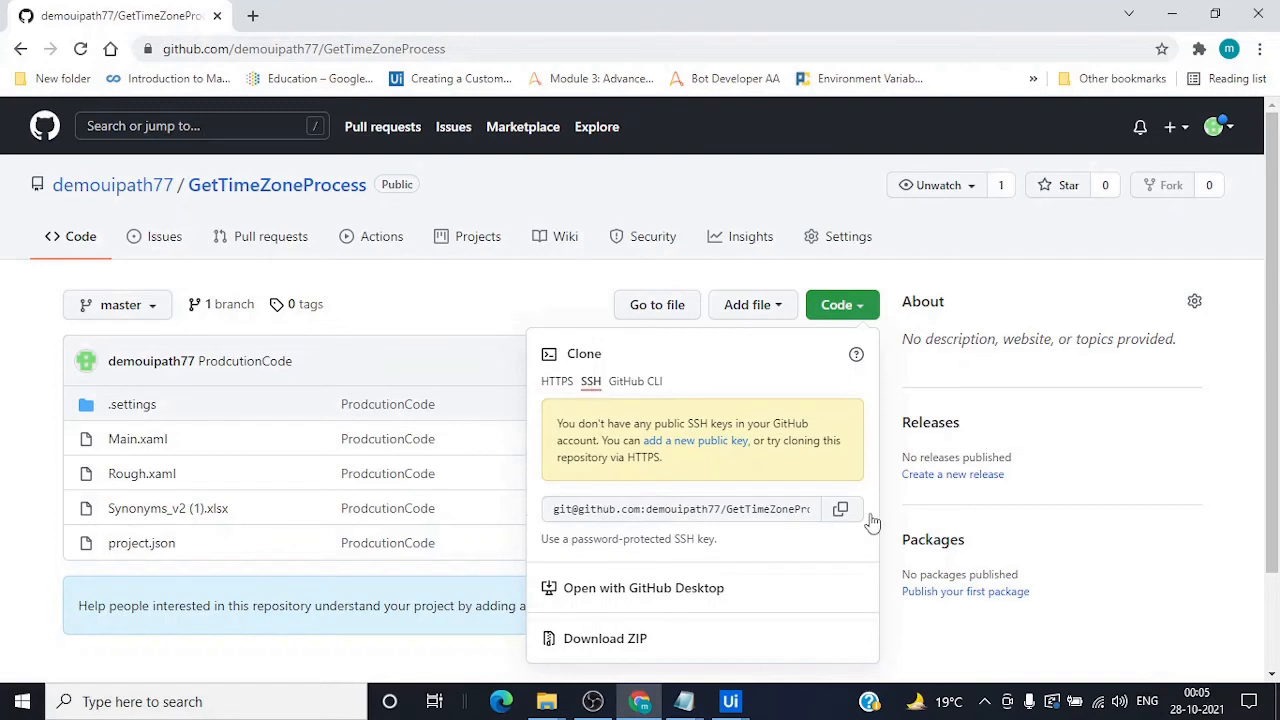
click(556, 384)
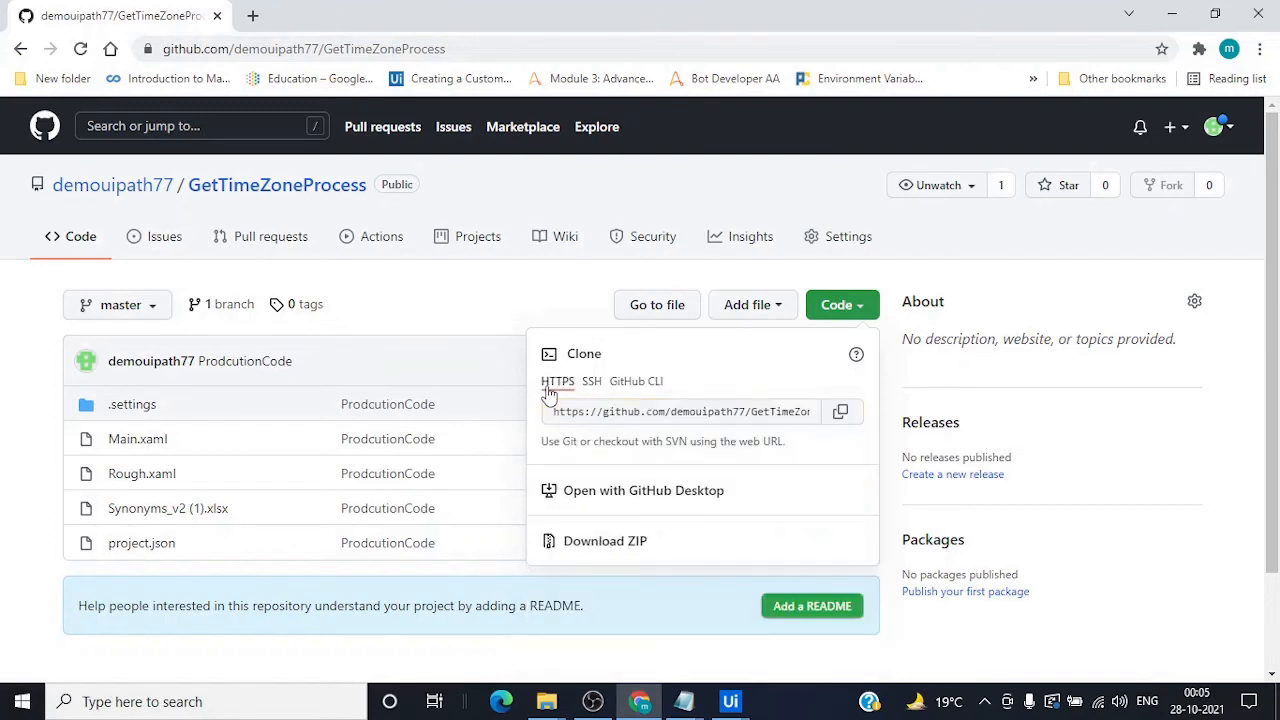
click(840, 411)
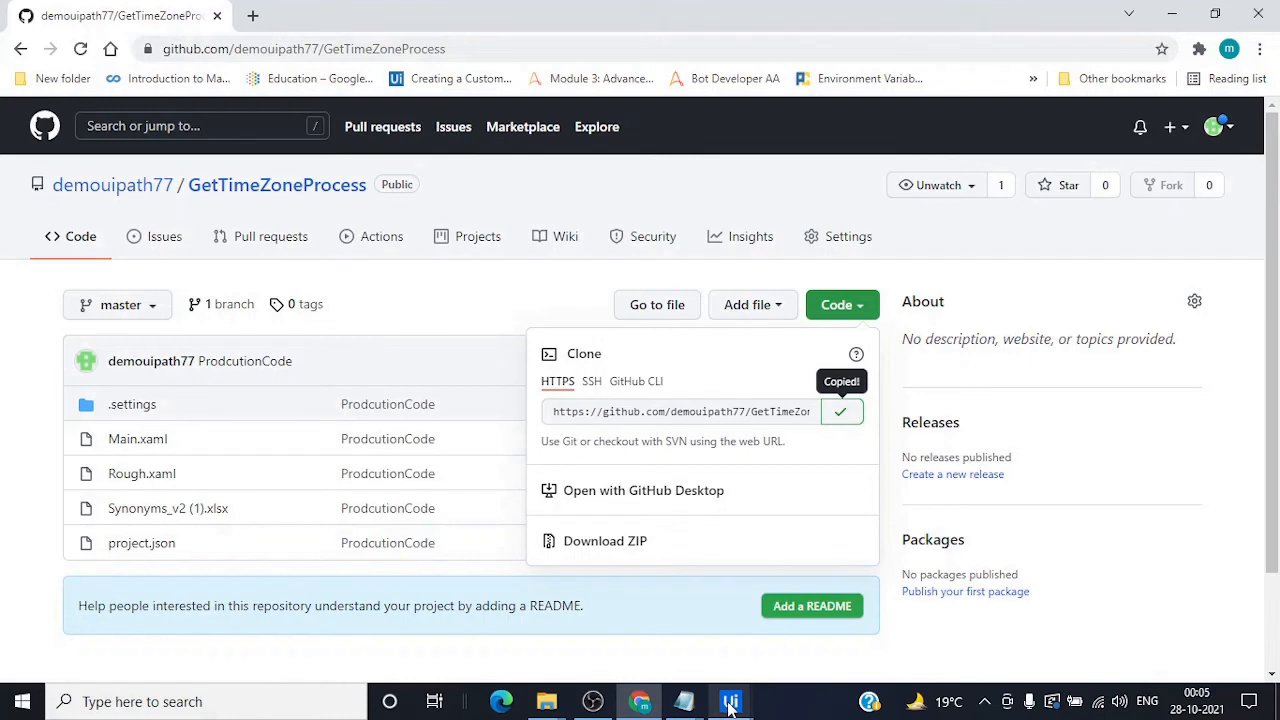
Replace the clone dialog's Repository URL with the copied HTTPS URL
mouse_move(730, 705)
click(780, 643)
drag(794, 310, 436, 316)
key(ctrl+v)
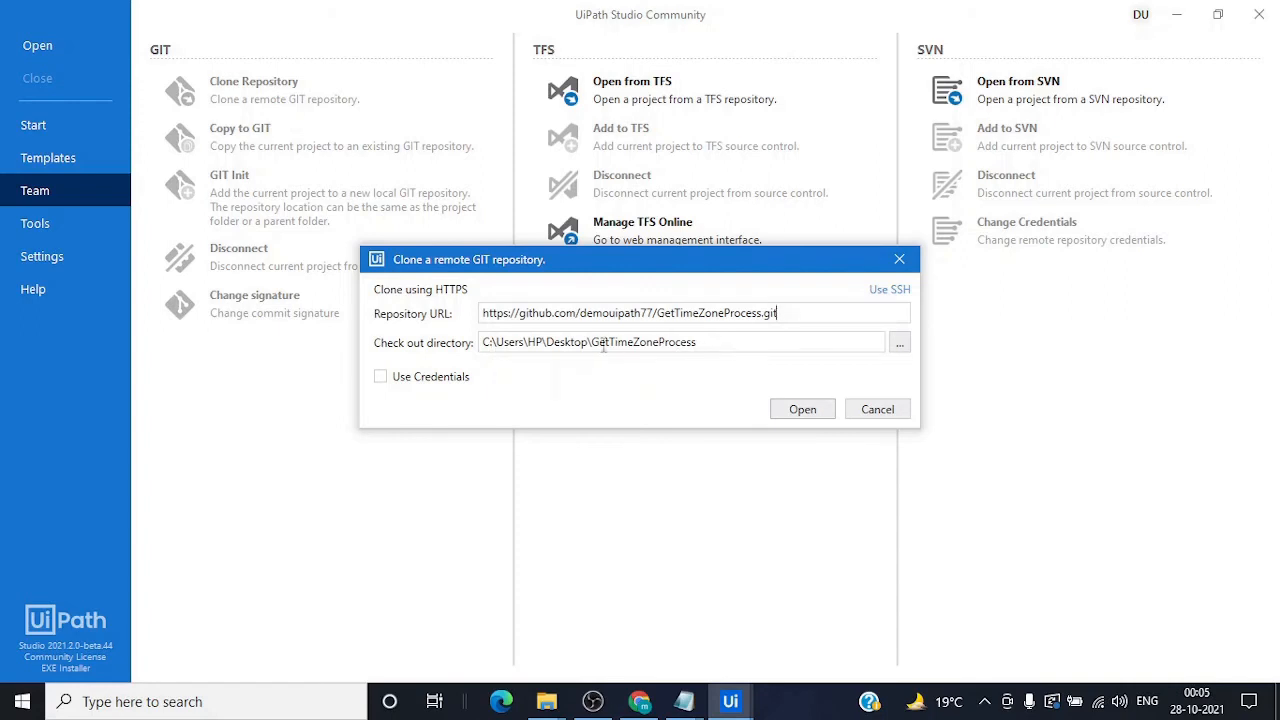
Enable Use Credentials with Token sign-in and start entering the GitHub username in User
click(380, 377)
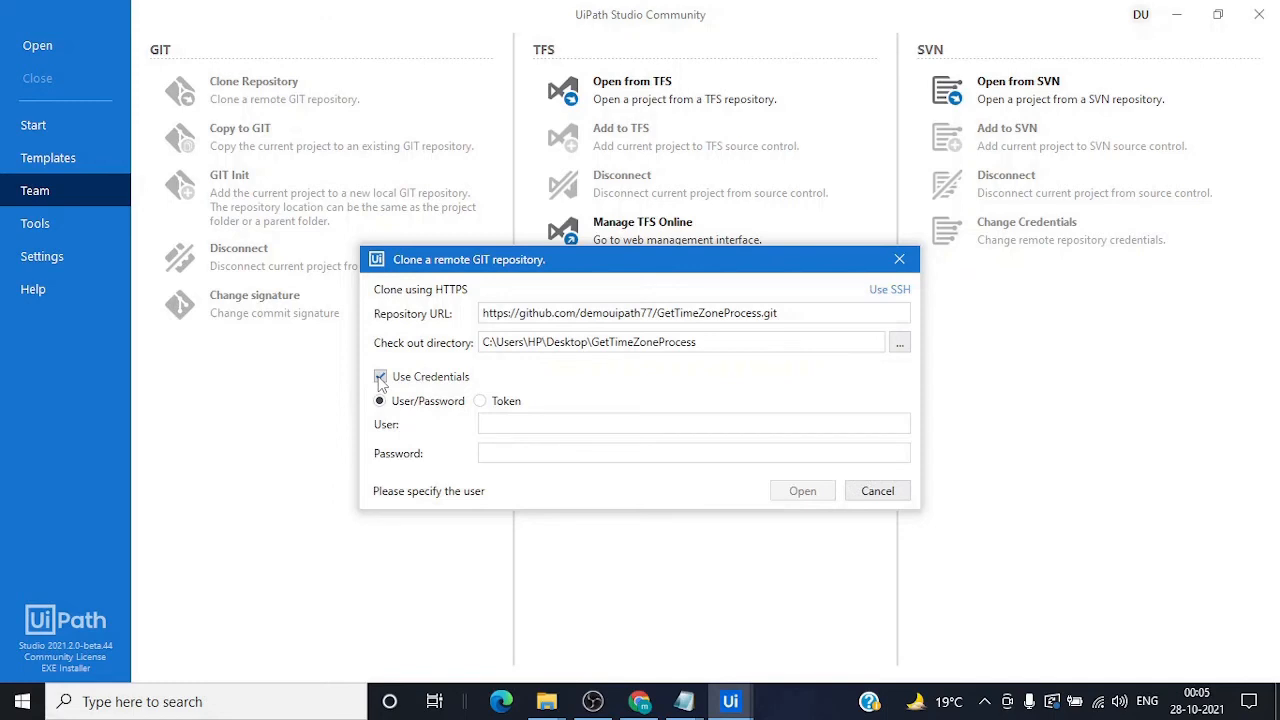
click(481, 402)
click(636, 702)
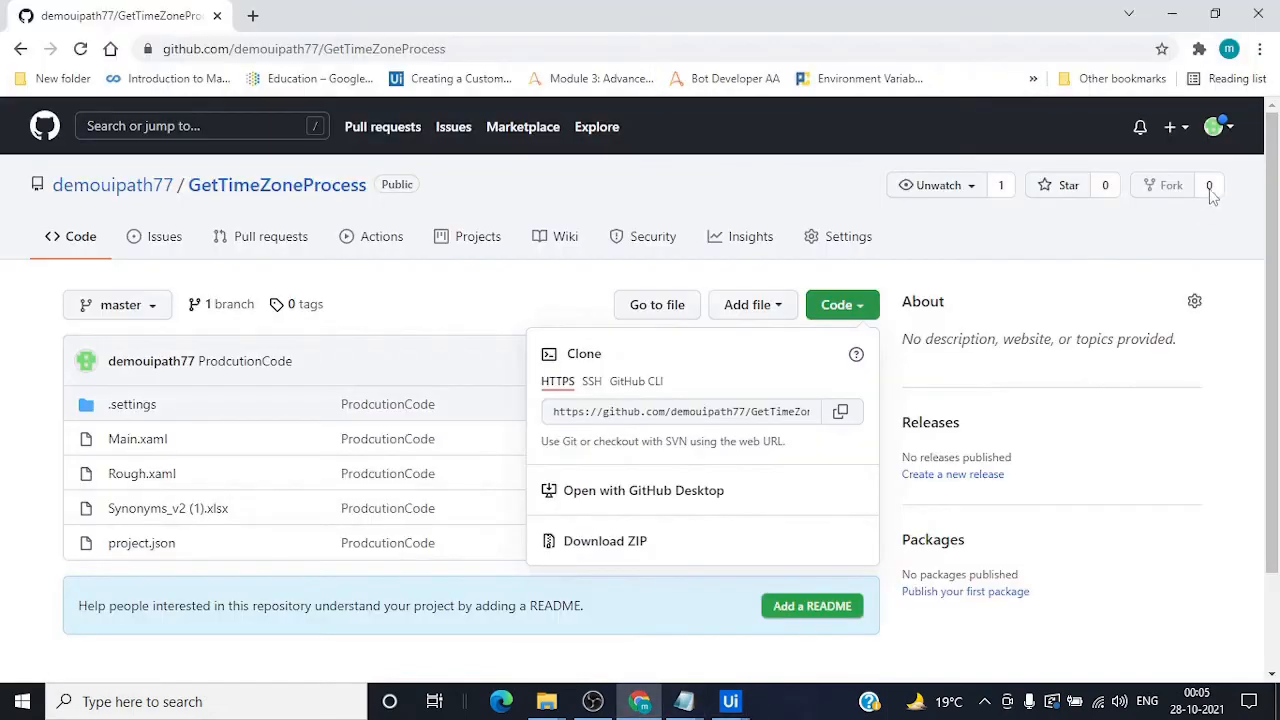
click(1227, 134)
click(1217, 128)
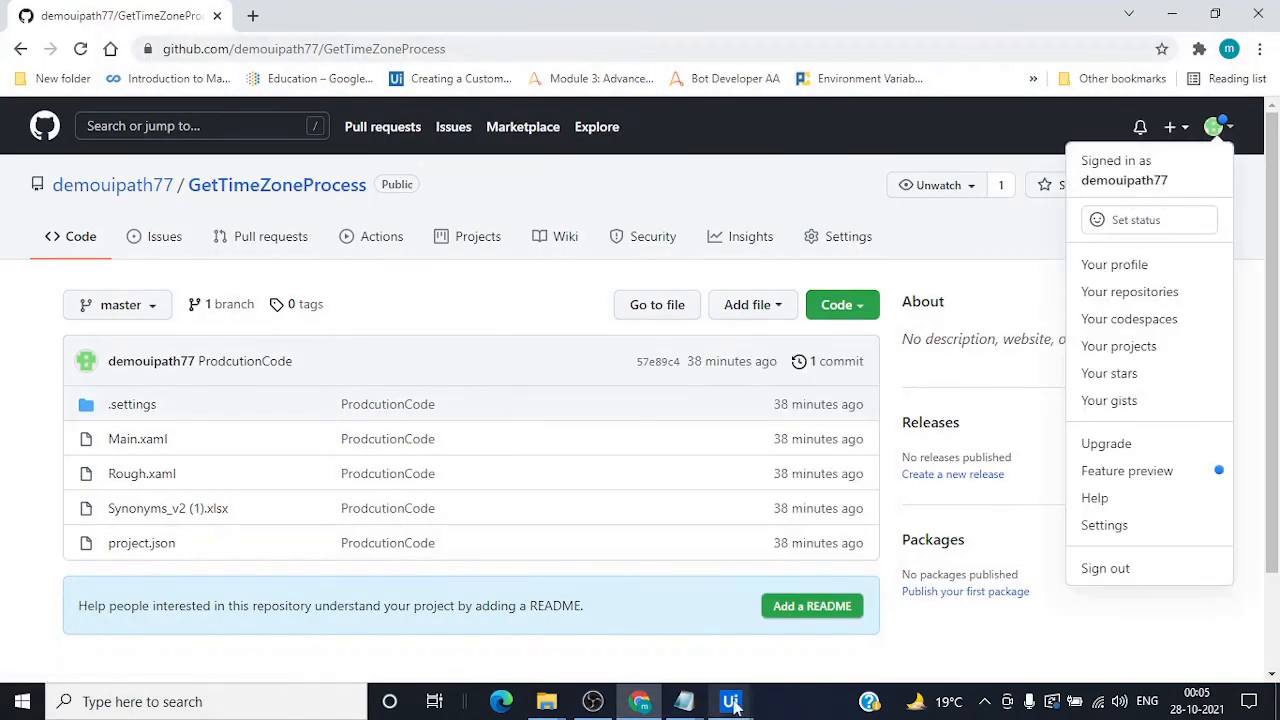
mouse_move(730, 701)
click(800, 610)
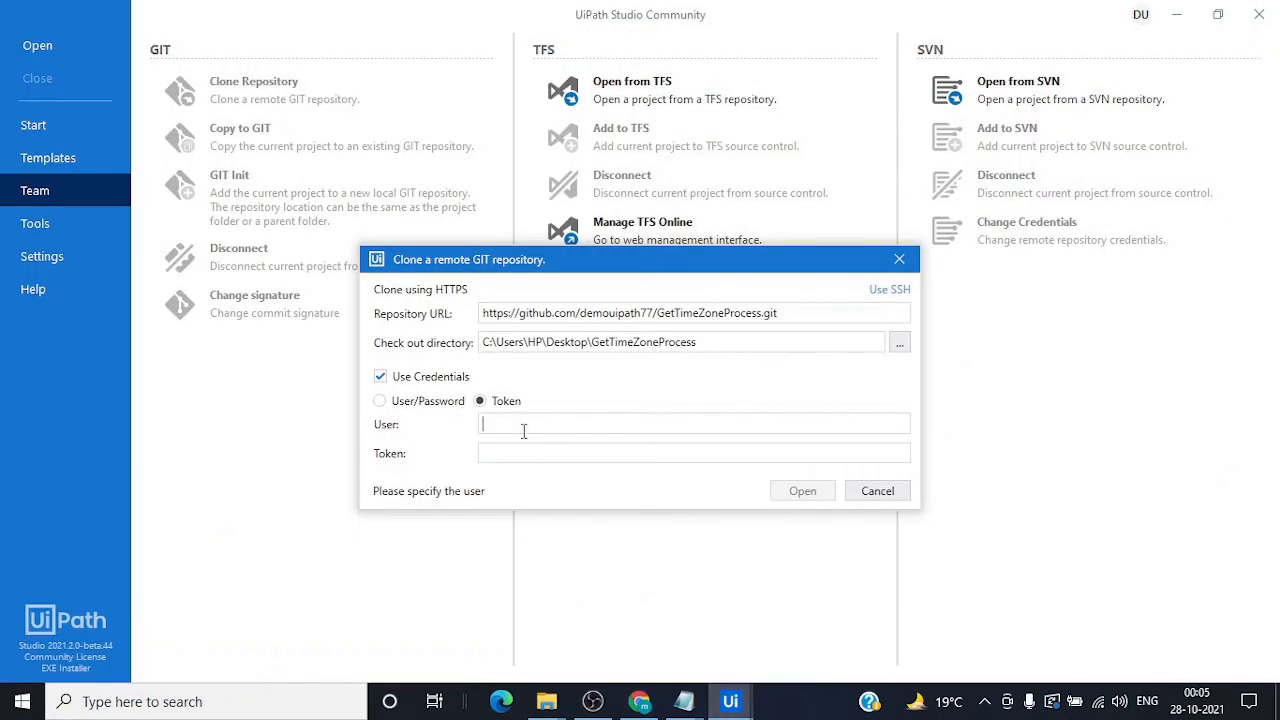
text(demouipath77)
Go from GitHub account settings to Developer settings and start a new personal access token
click(640, 701)
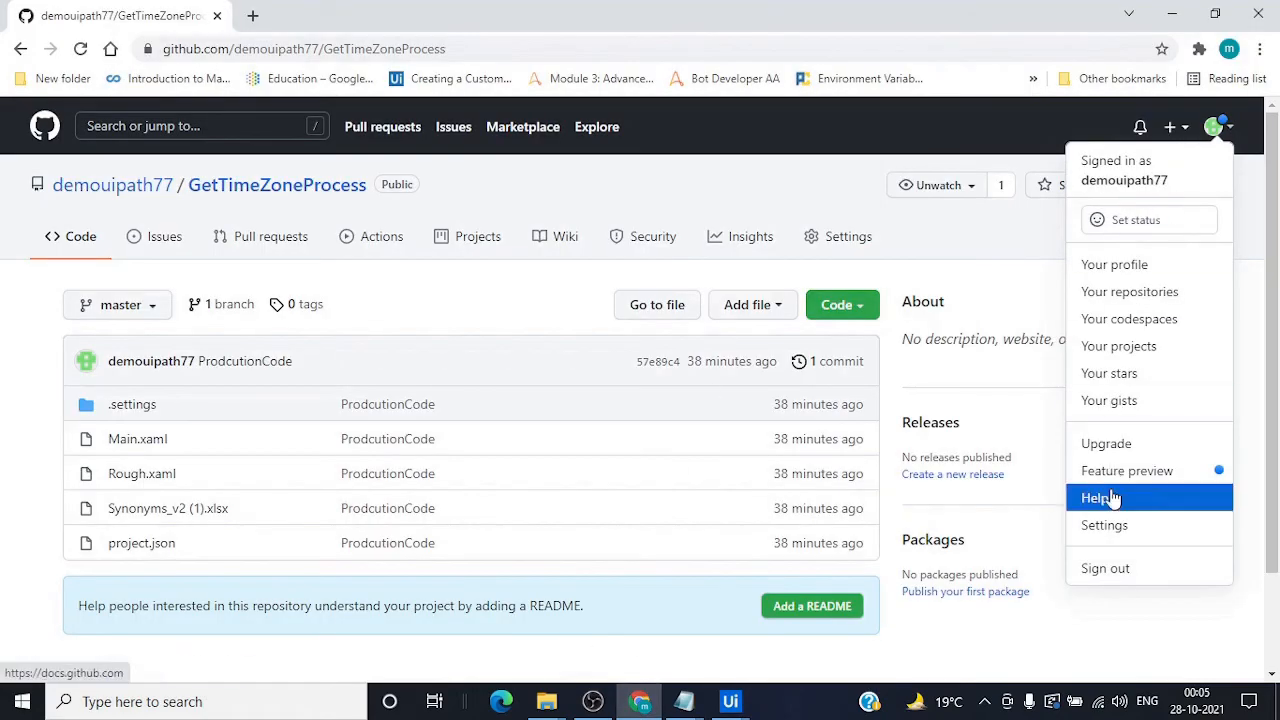
click(1106, 526)
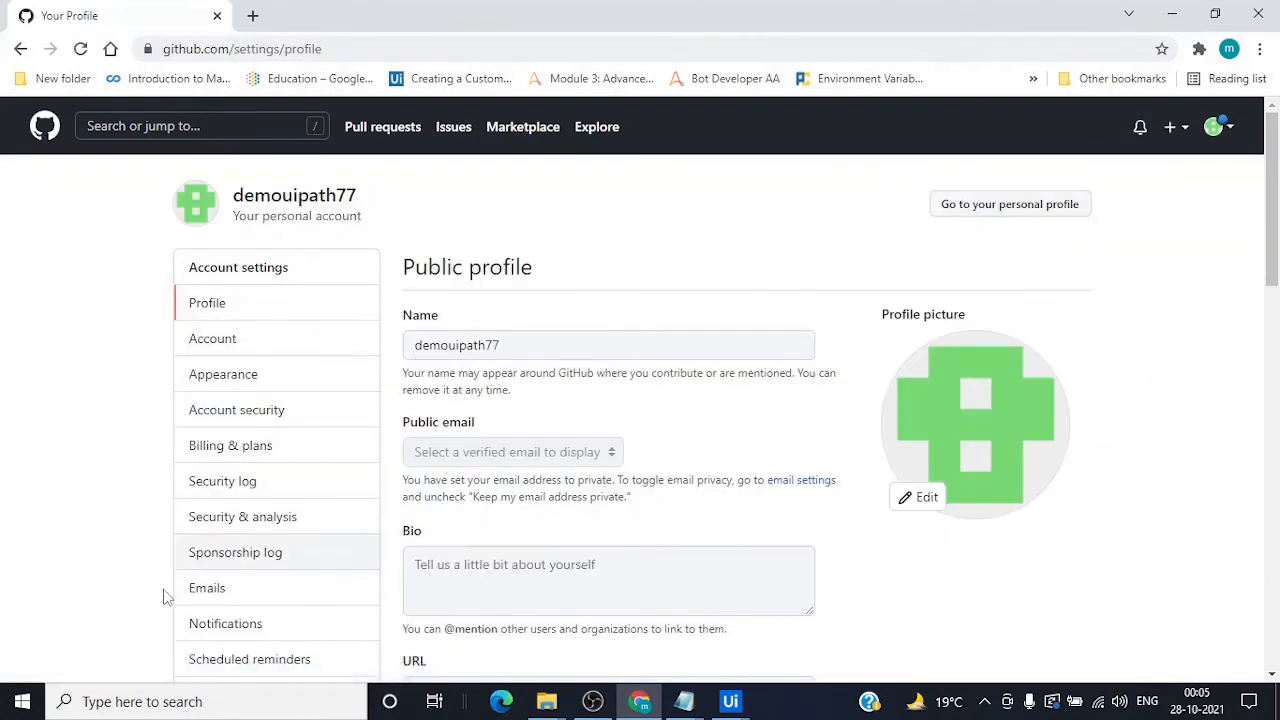
scroll(170, 600, down, 6)
click(265, 366)
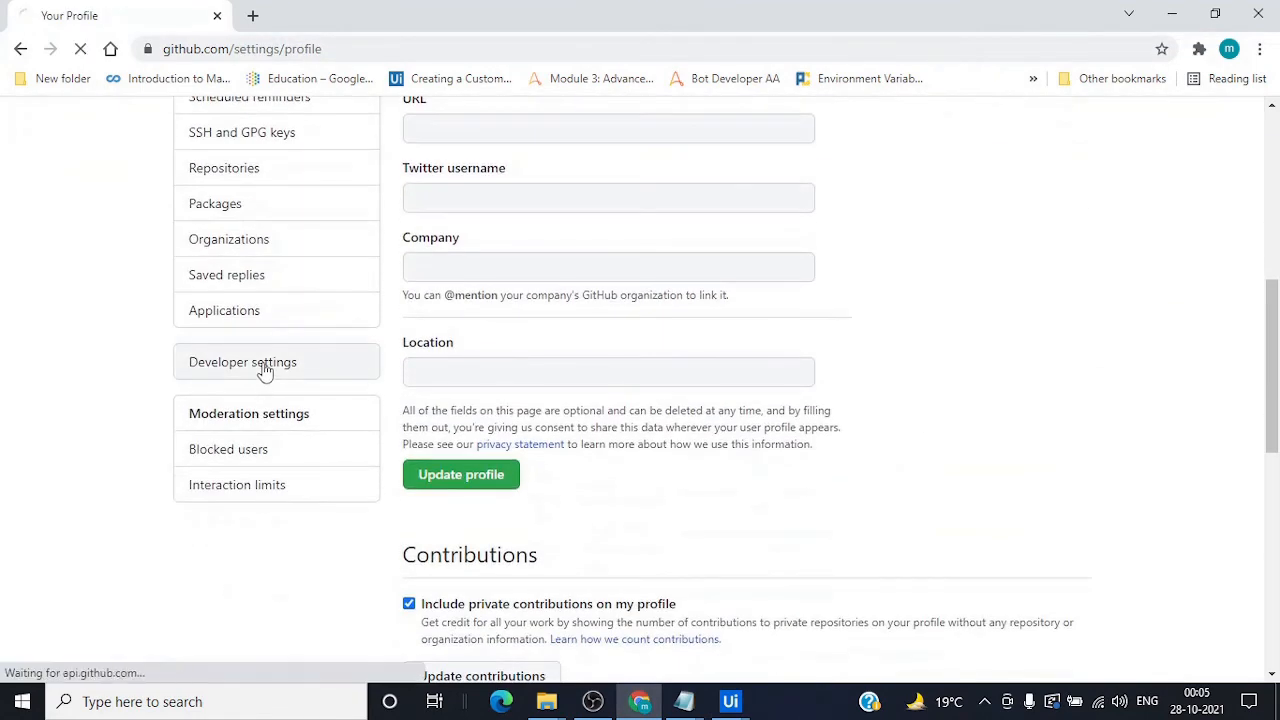
click(286, 320)
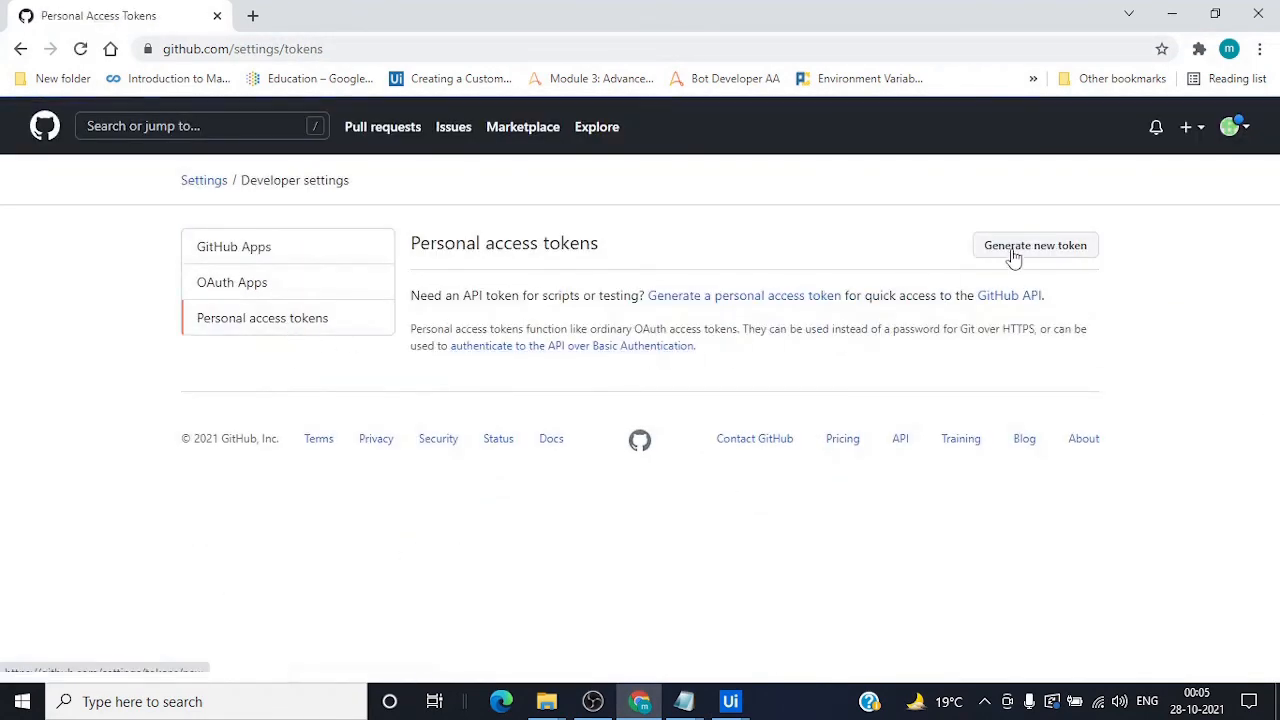
click(1013, 257)
Give the new token the note "token" and a 7-day expiration
click(498, 386)
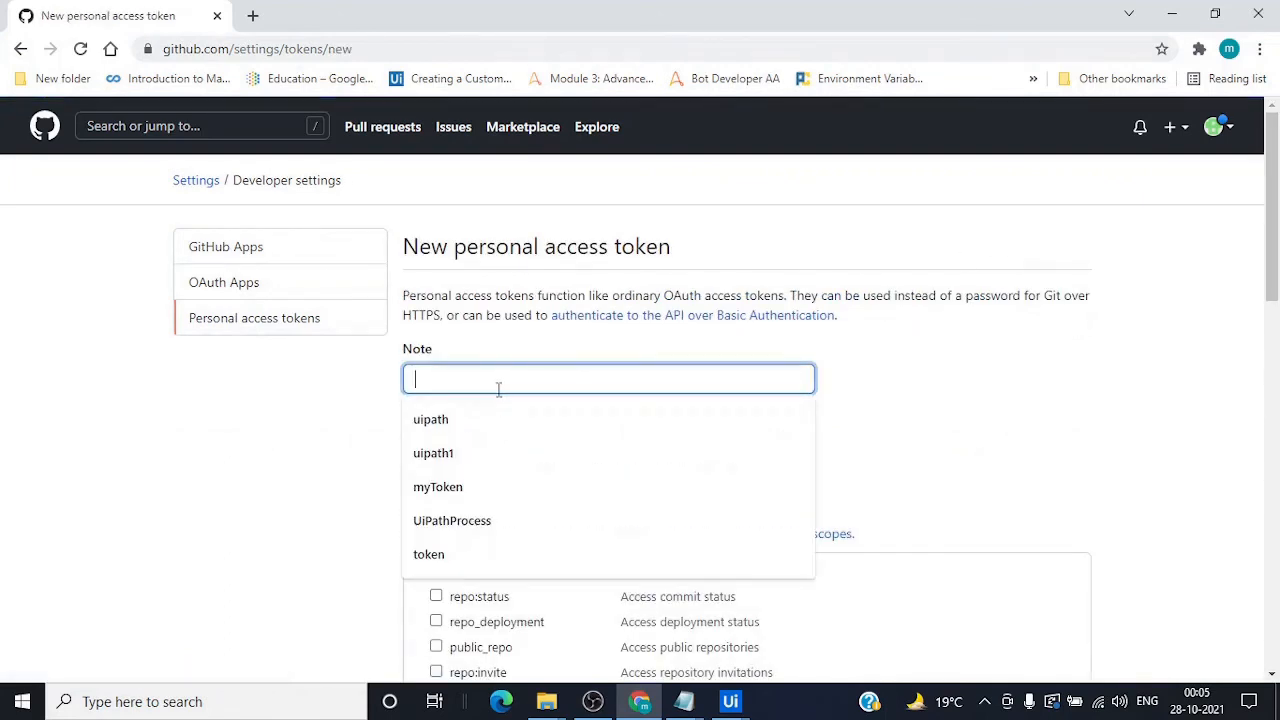
click(430, 554)
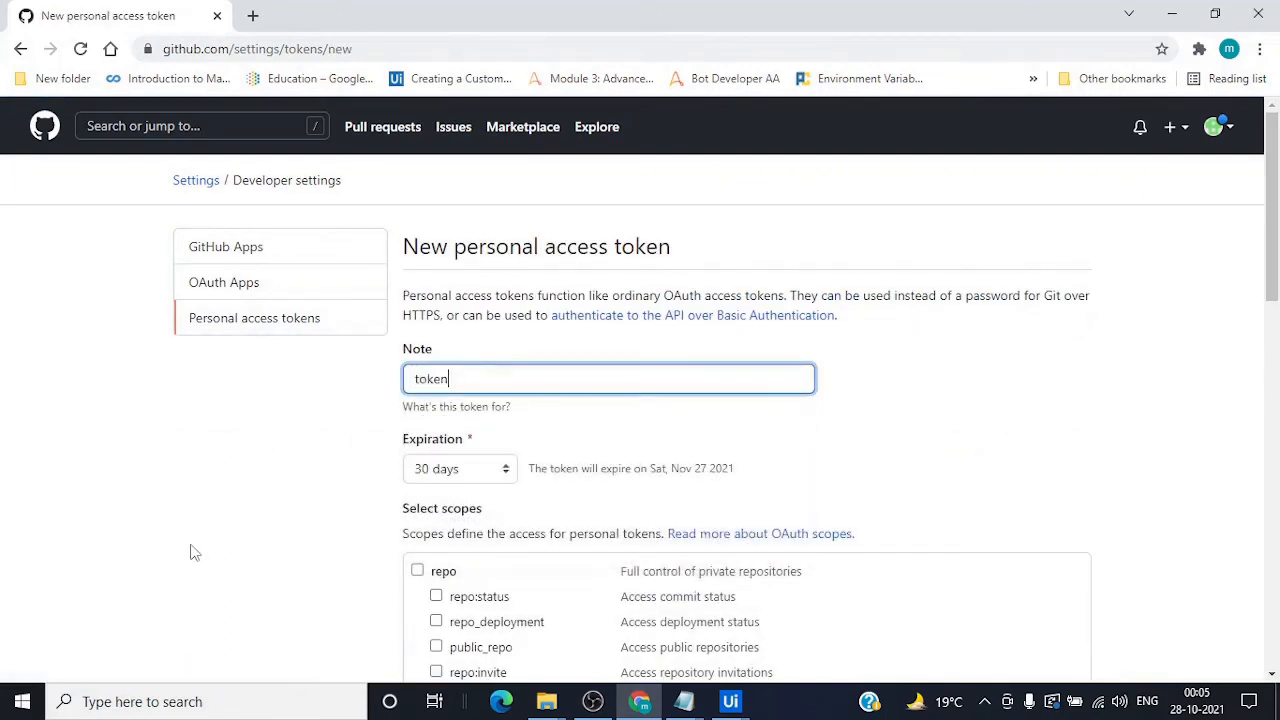
click(448, 476)
click(448, 491)
Tick the repo, workflow, packages, admin:org, key, hook, gist, notifications and user scopes
scroll(316, 483, down, 2)
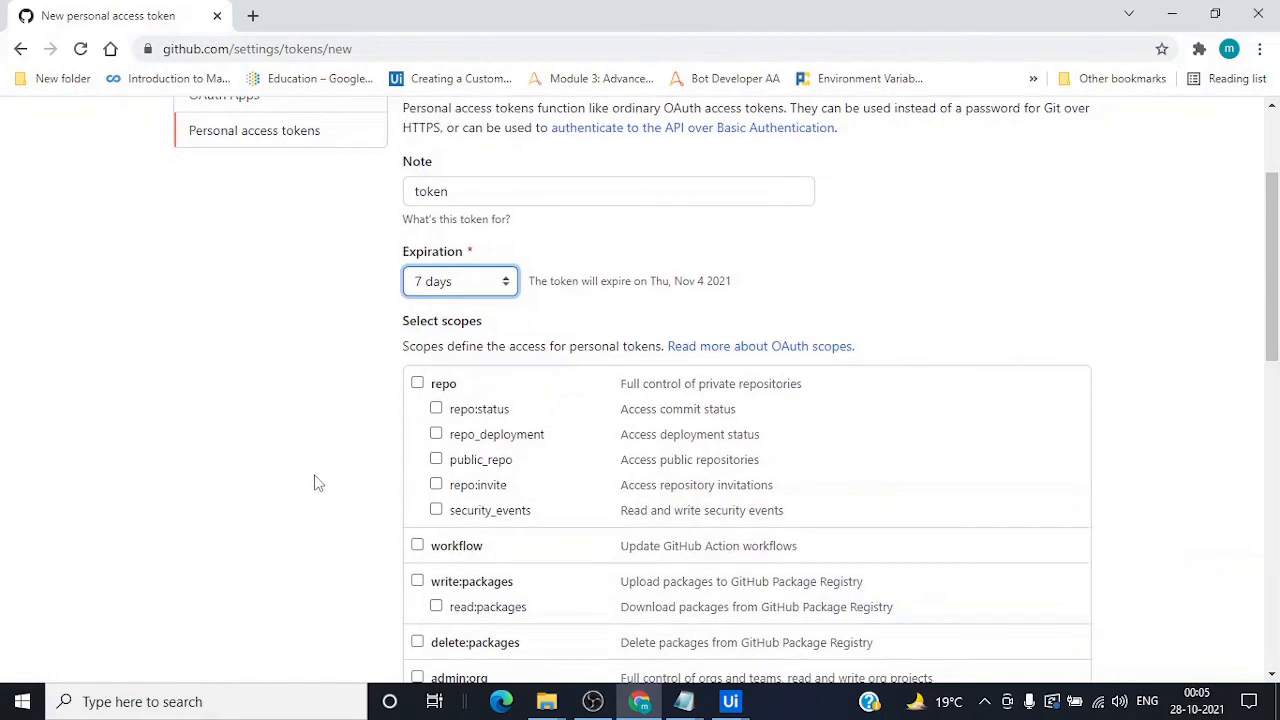
click(417, 383)
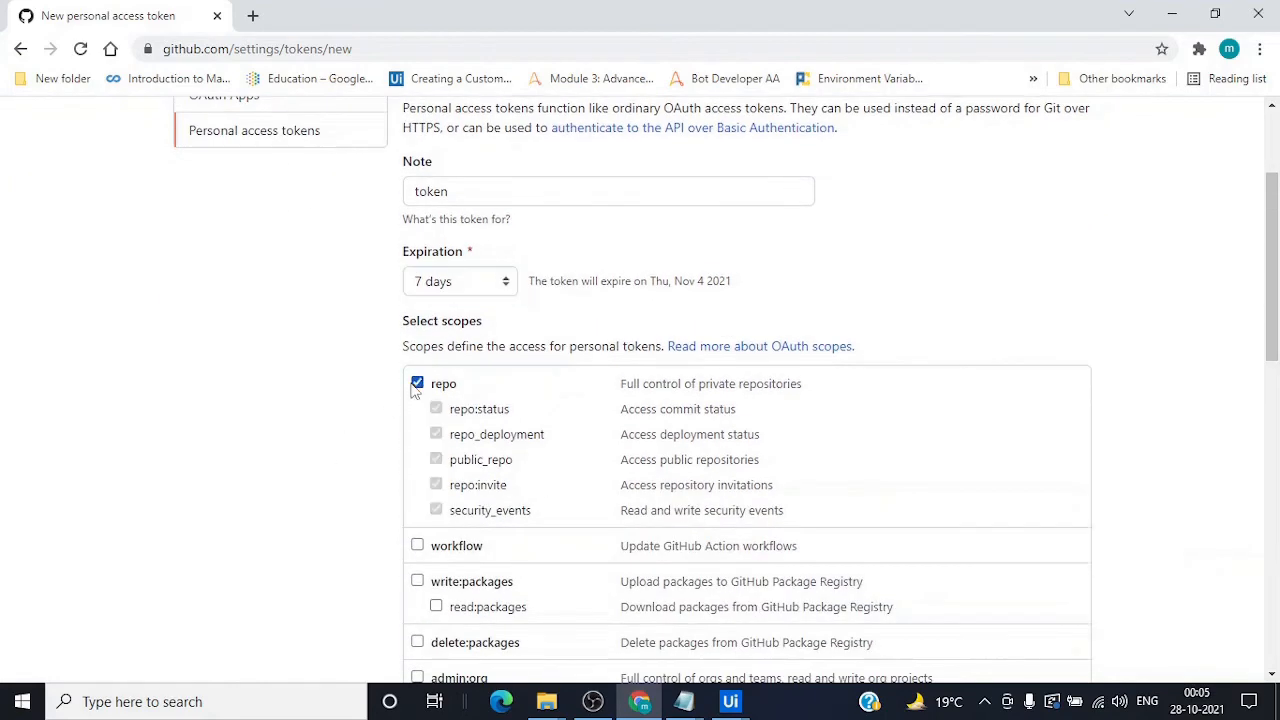
click(417, 548)
click(417, 583)
click(417, 641)
scroll(420, 620, down, 2)
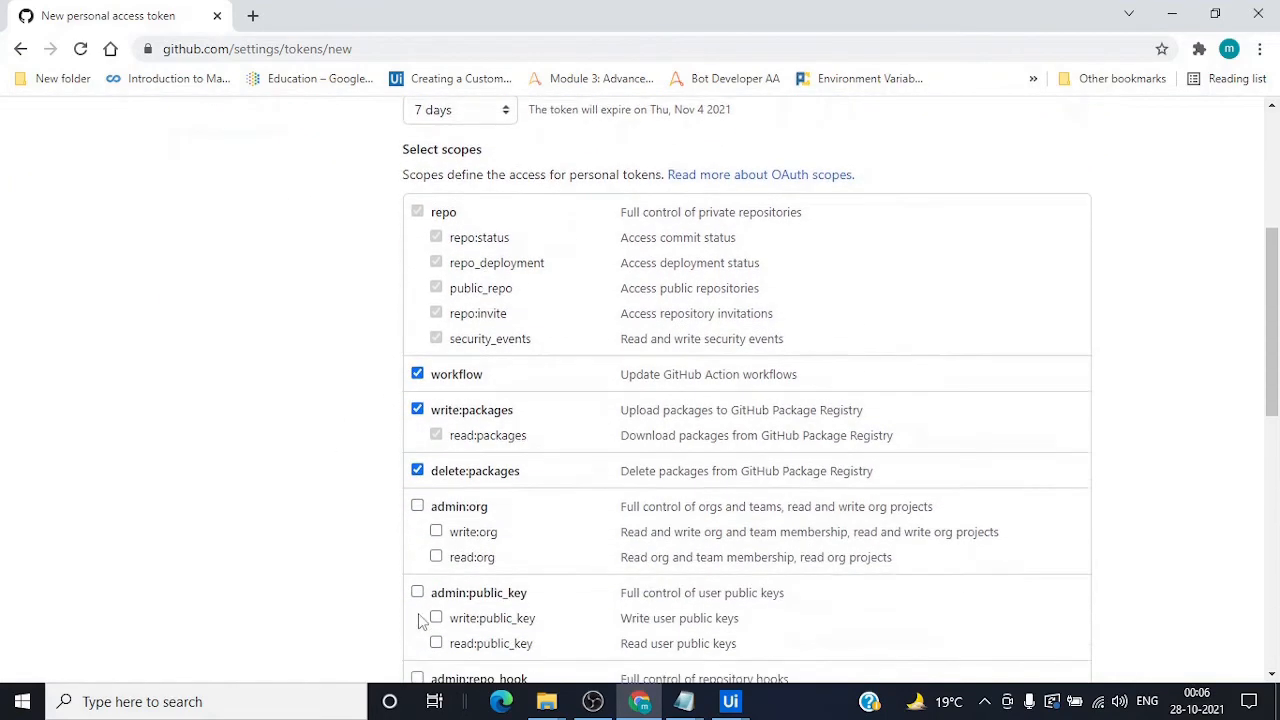
click(417, 489)
click(417, 576)
scroll(419, 585, down, 2)
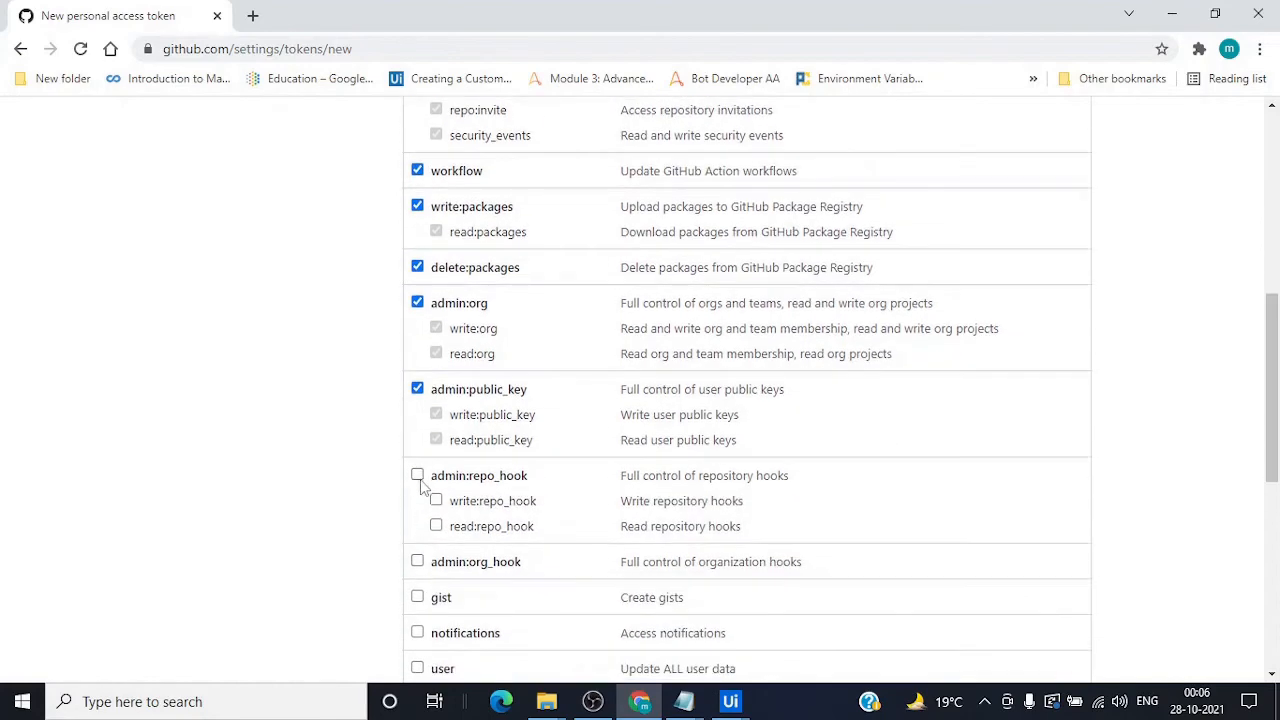
click(417, 475)
click(417, 561)
click(417, 597)
click(417, 633)
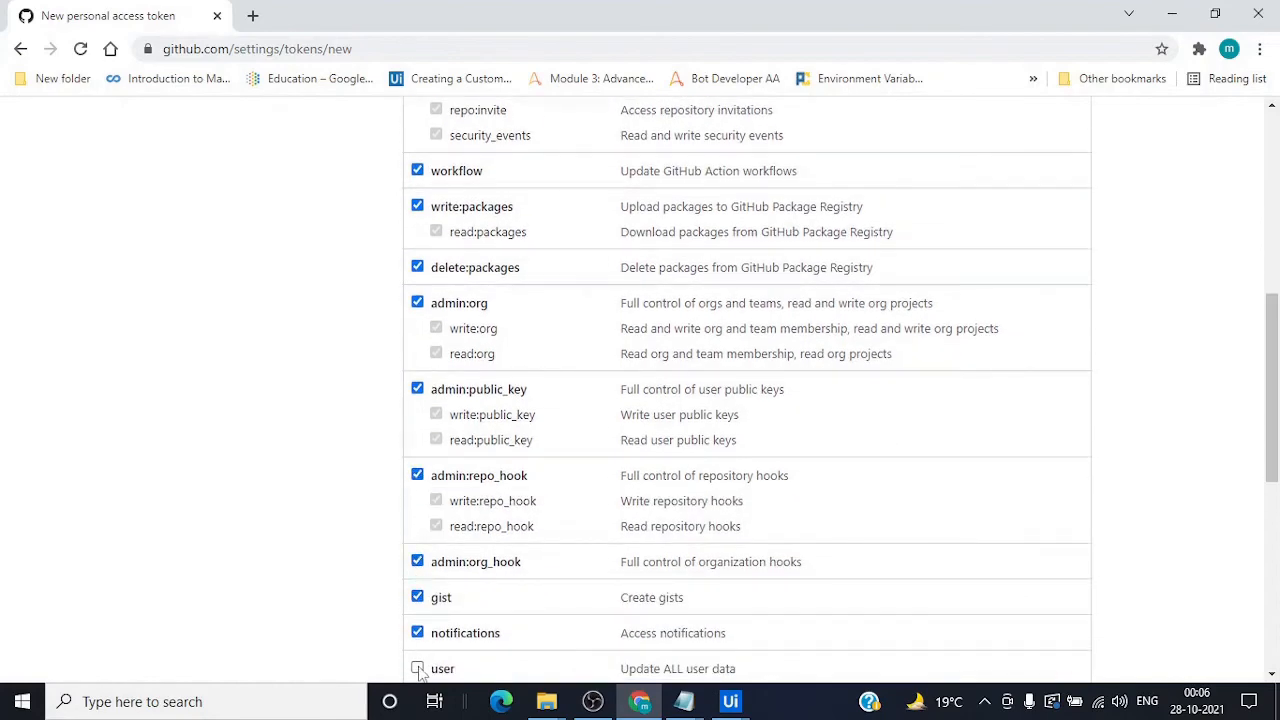
click(417, 668)
Tick write:discussion, admin:enterprise and admin:gpg_key, leaving delete_repo off, and generate the token
scroll(440, 620, down, 4)
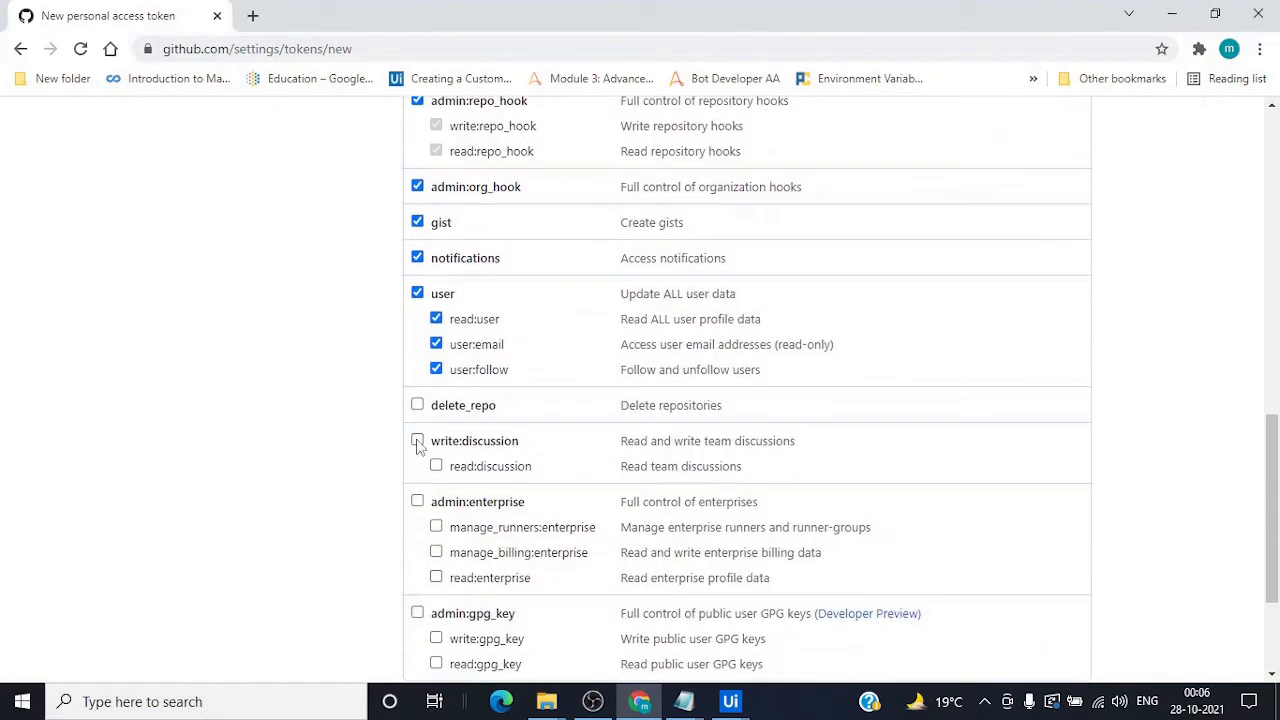
click(417, 441)
click(417, 501)
click(418, 615)
scroll(429, 614, down, 2)
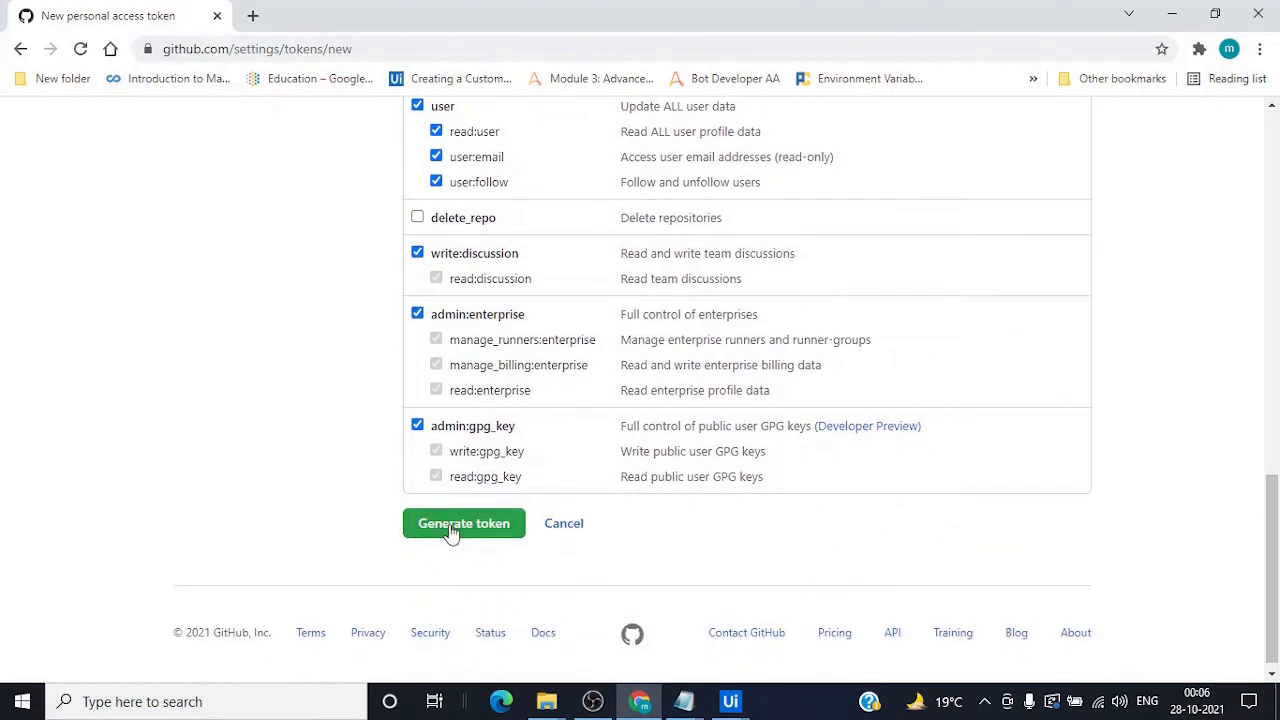
click(452, 533)
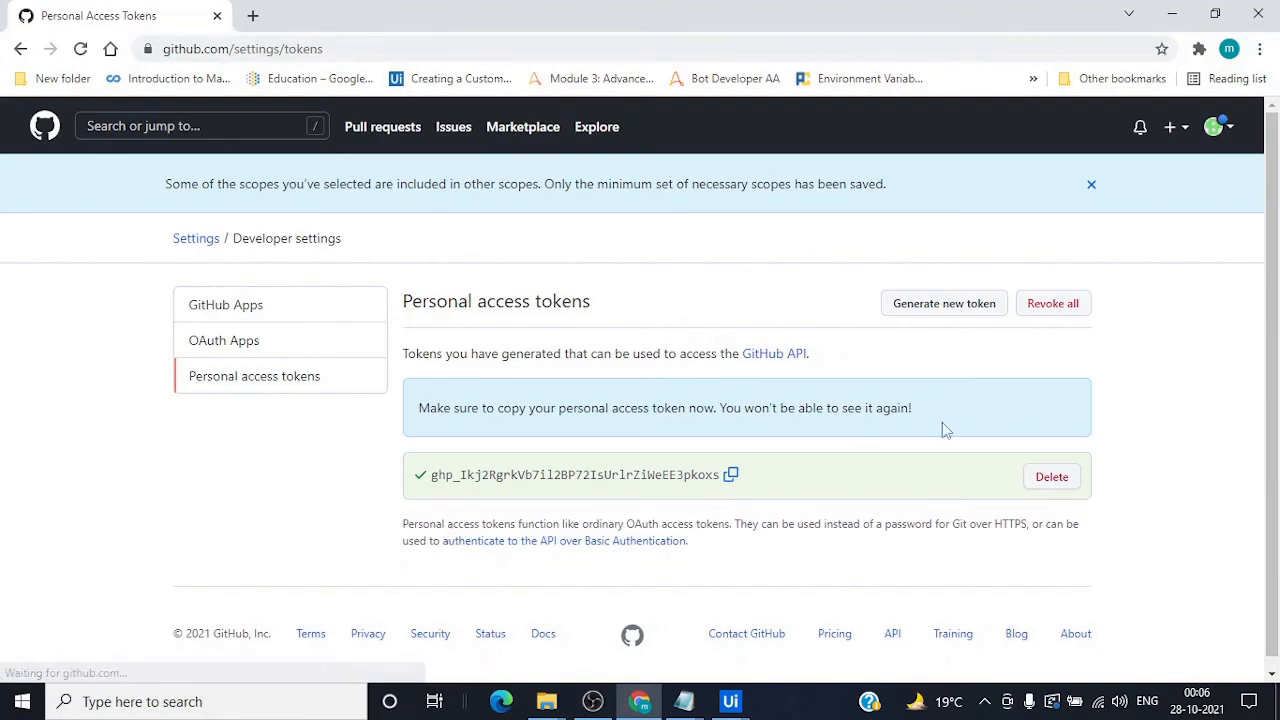
Copy the new token, paste it into UiPath's Clone dialog Token field, and clone the repository
click(730, 477)
mouse_move(730, 701)
click(865, 592)
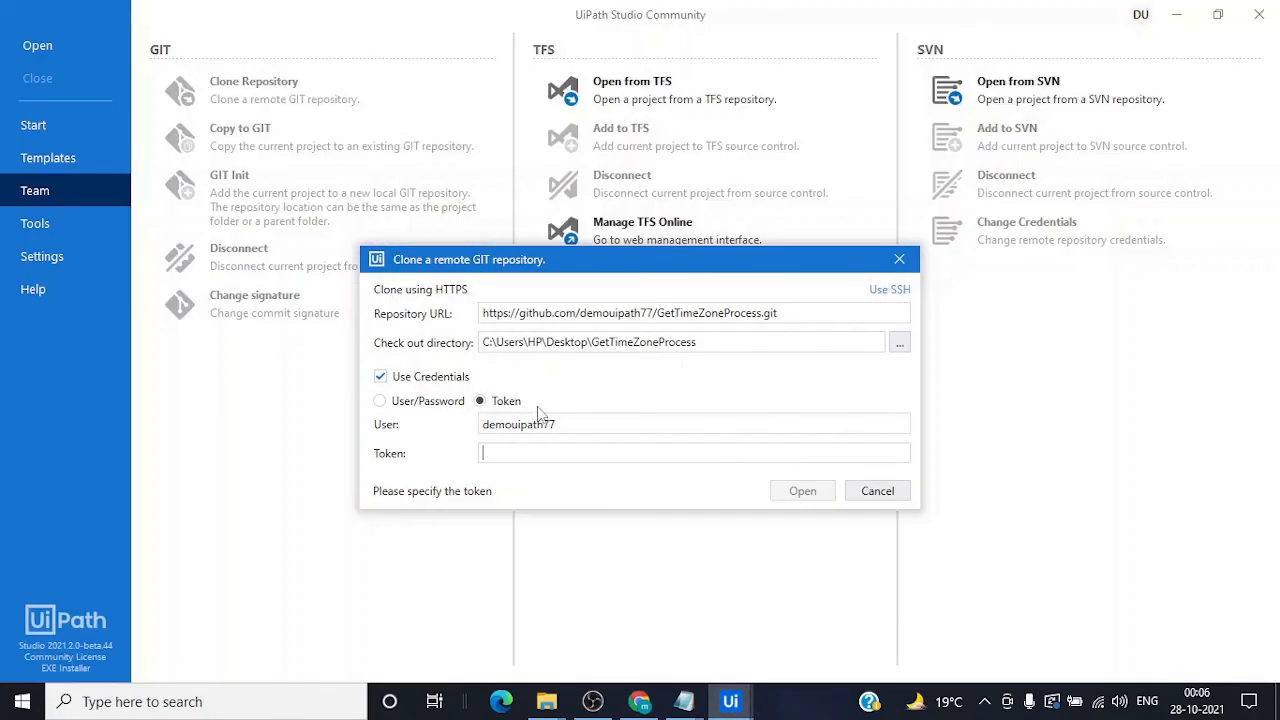
click(538, 452)
key(ctrl+v)
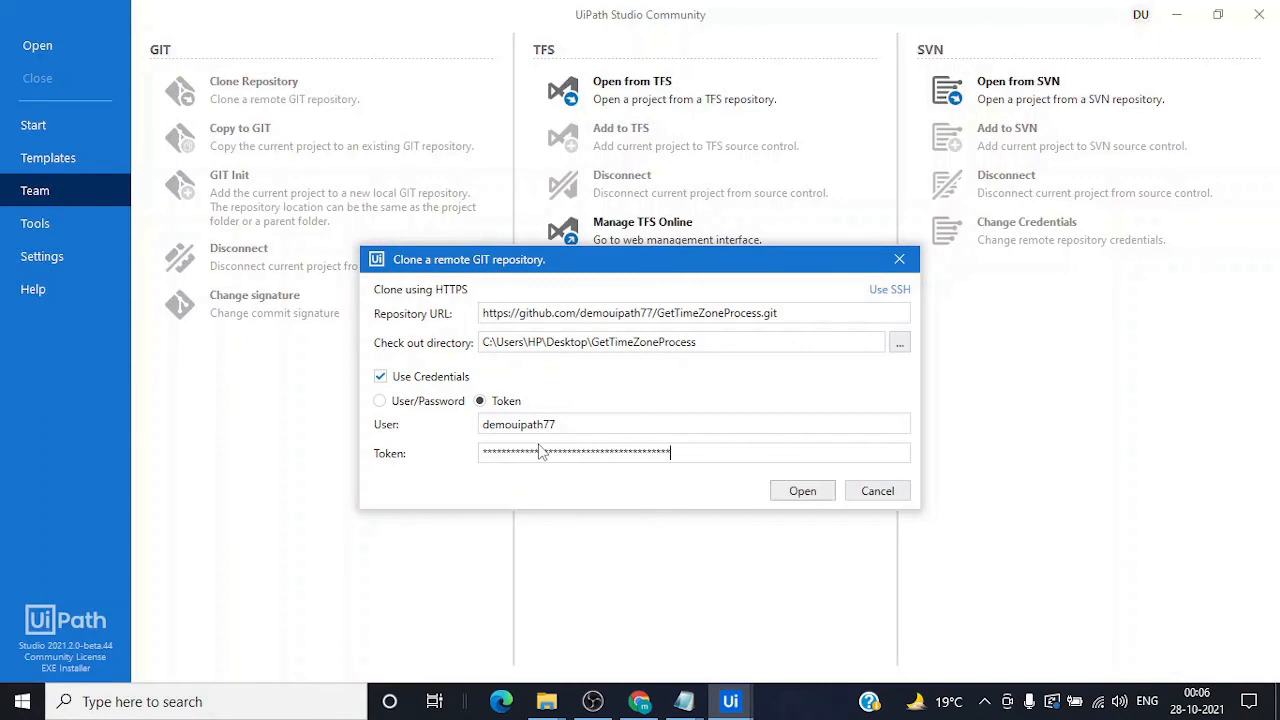
click(802, 491)
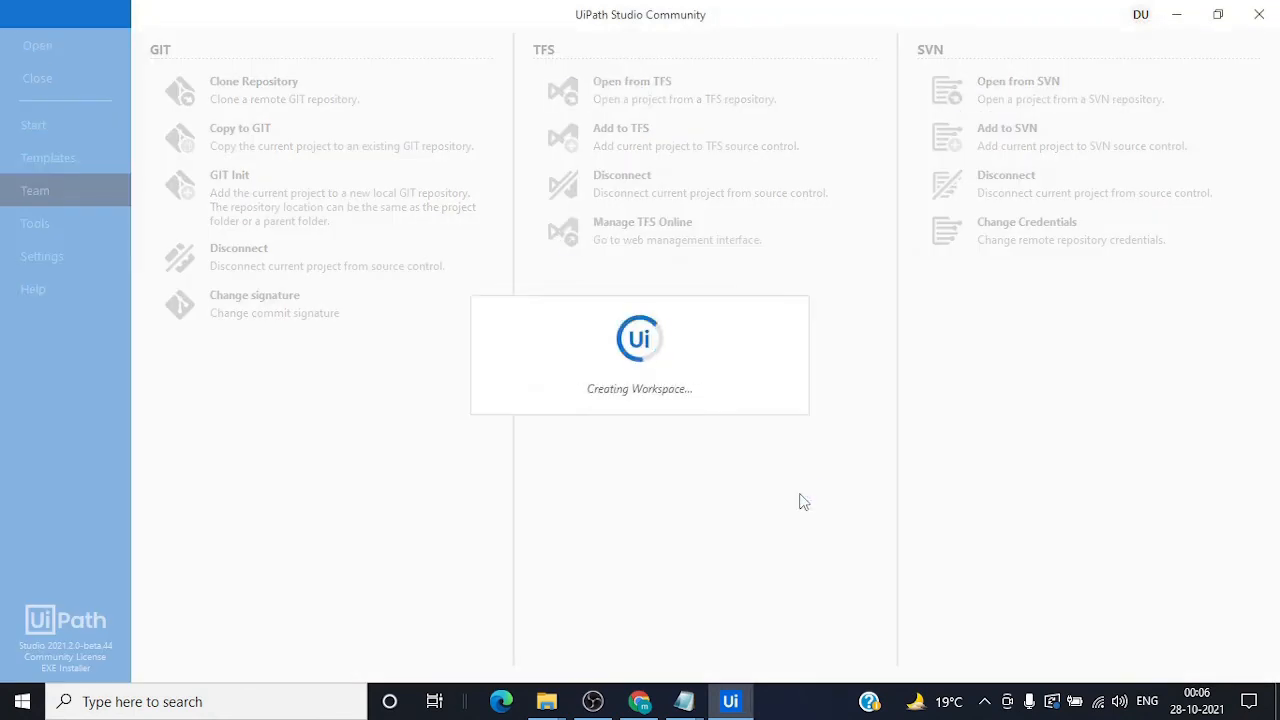
Check the cloned GetTimeZoneProcess folder on the desktop, then open the project's Main workflow
key(super+d)
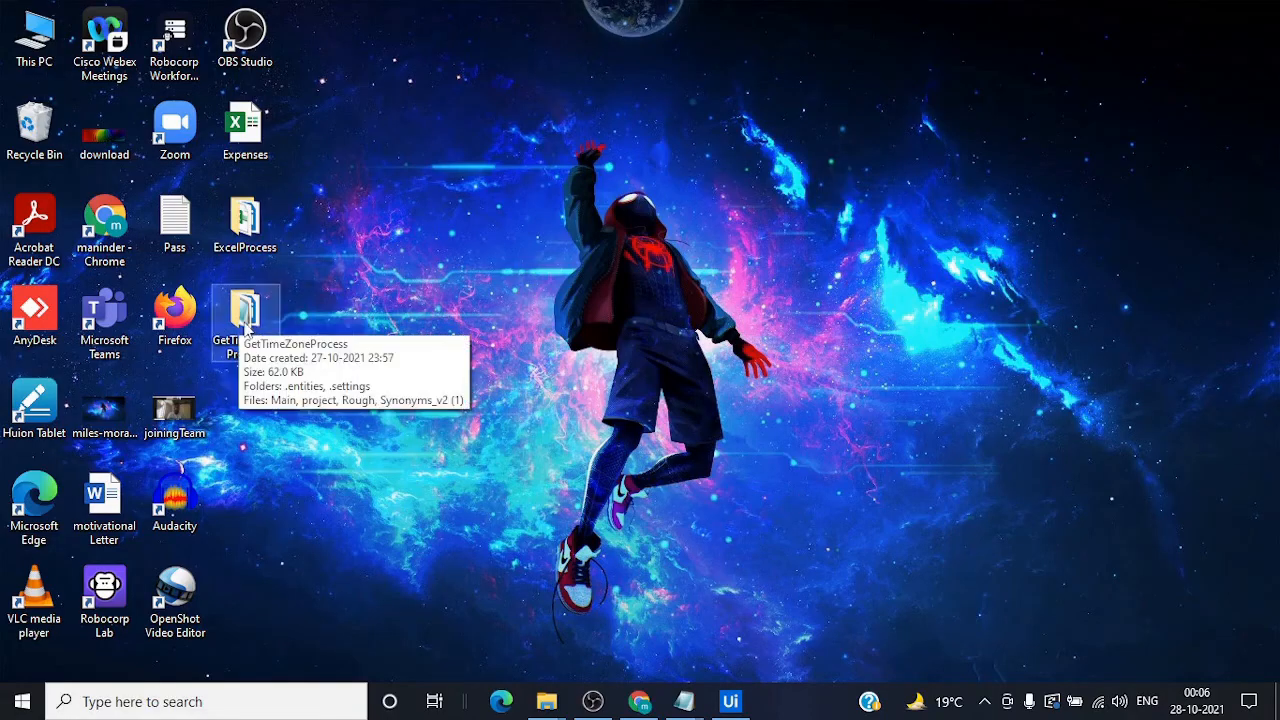
click(258, 328)
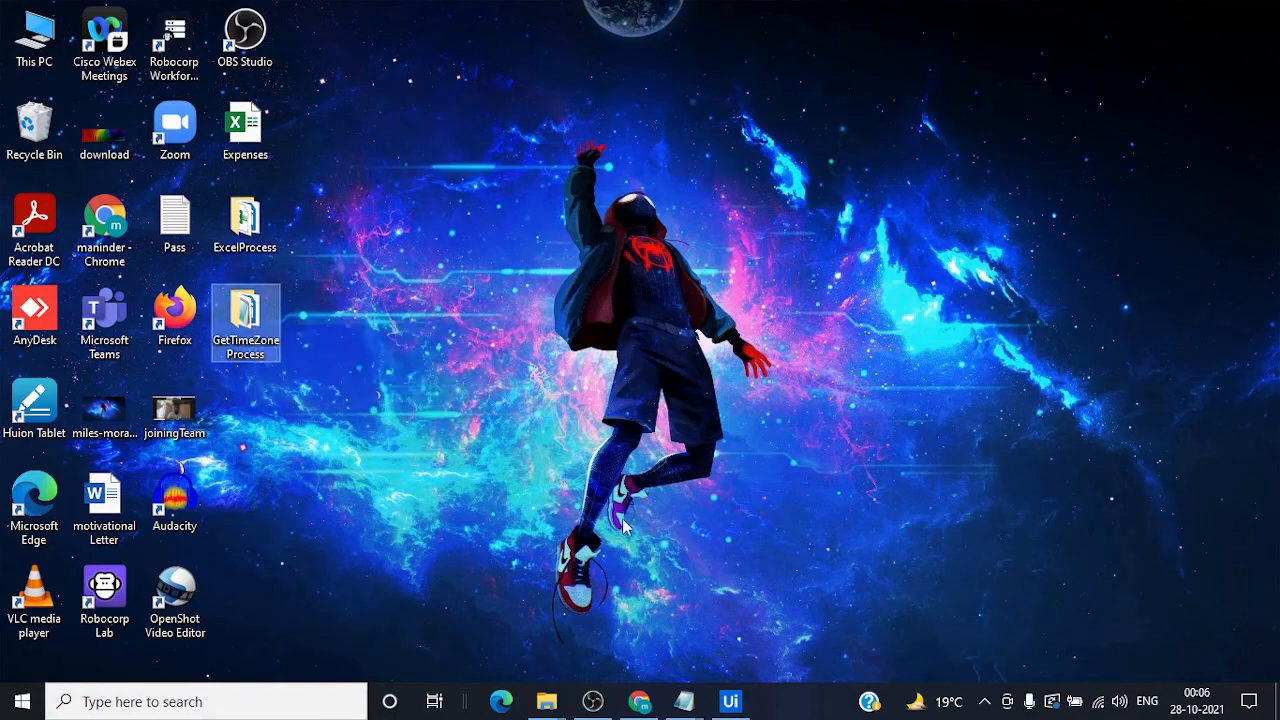
click(730, 701)
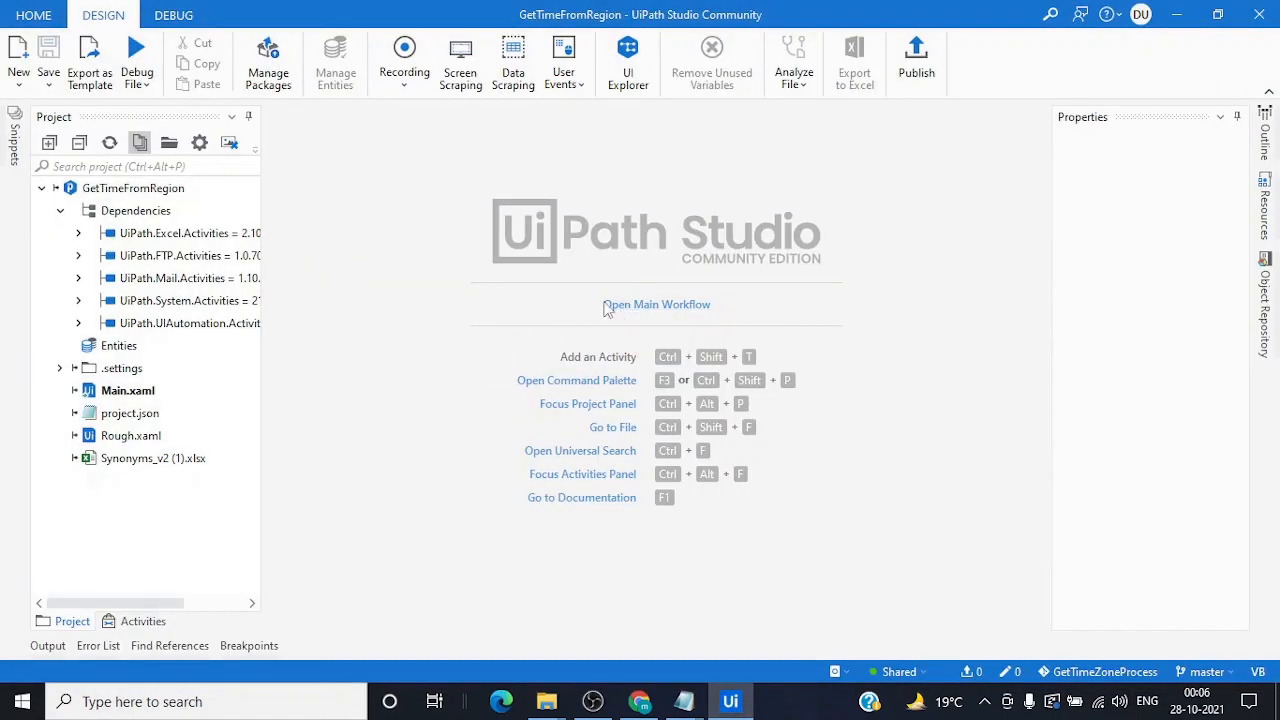
click(606, 306)
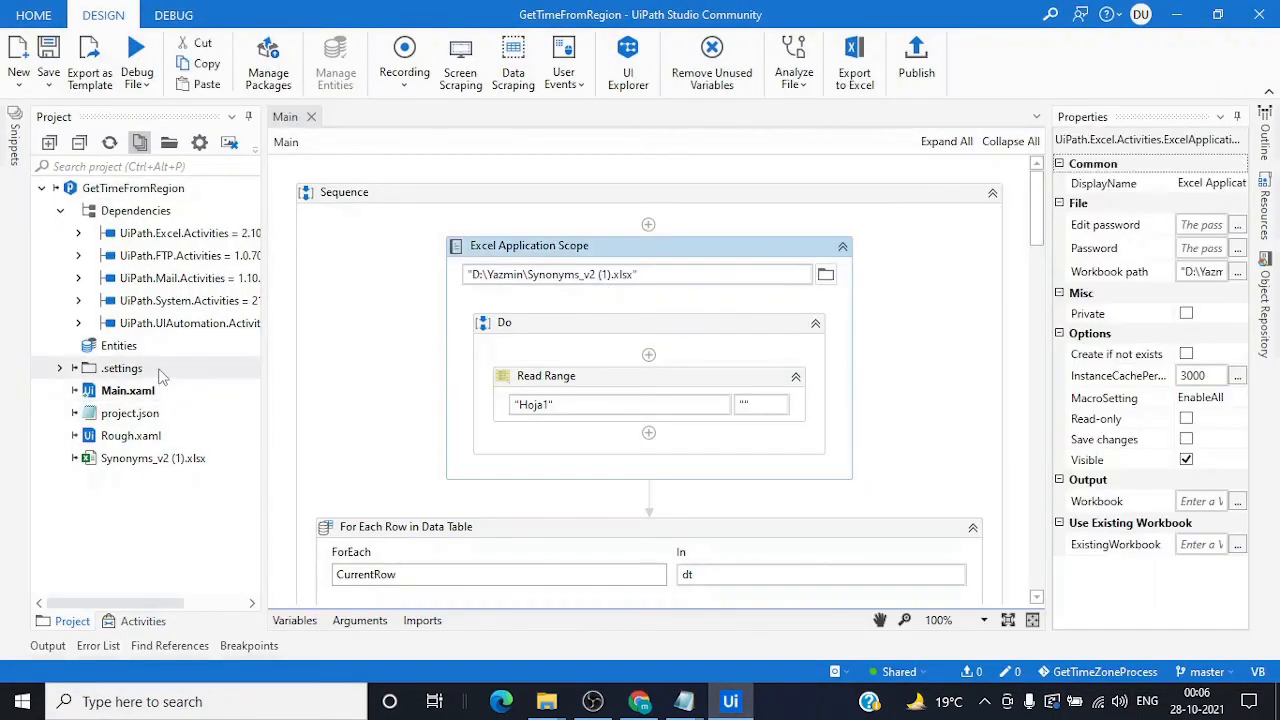
Open the GetTimeZoneProcess repository from Your repositories on GitHub and scroll through its files
click(648, 708)
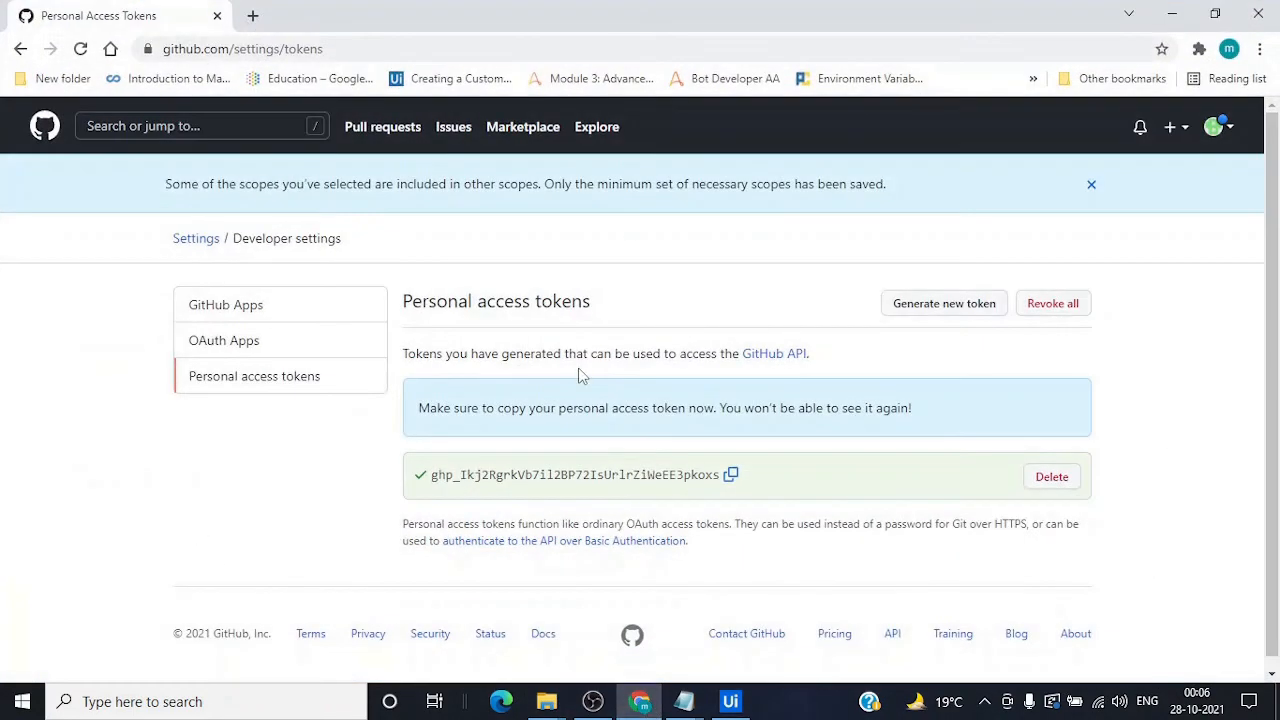
click(1214, 128)
click(1120, 289)
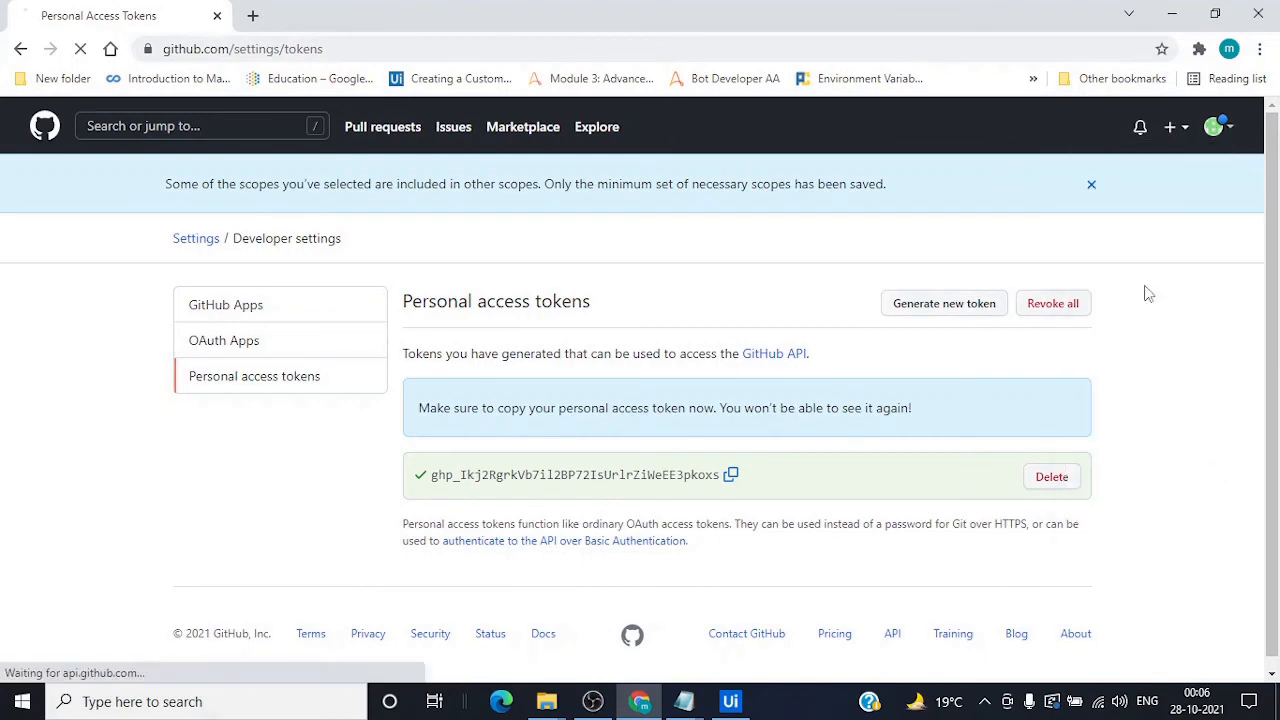
click(457, 334)
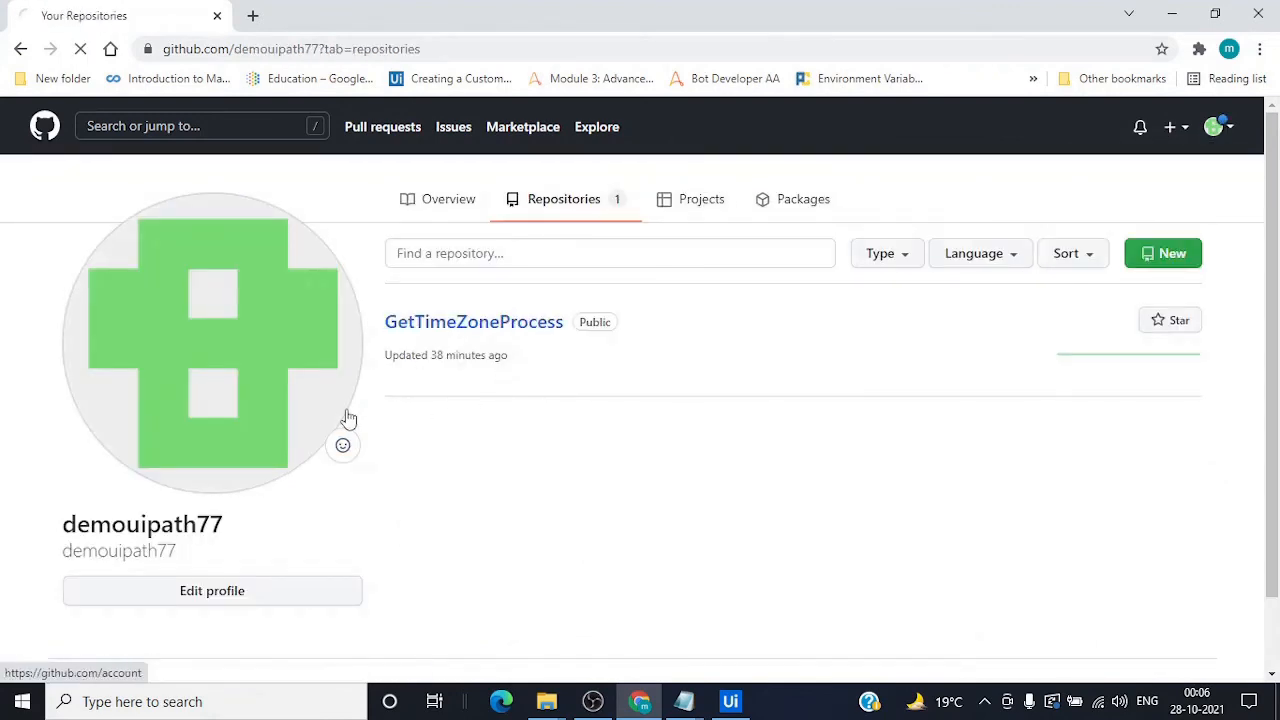
scroll(380, 490, down, 1)
scroll(421, 540, down, 1)
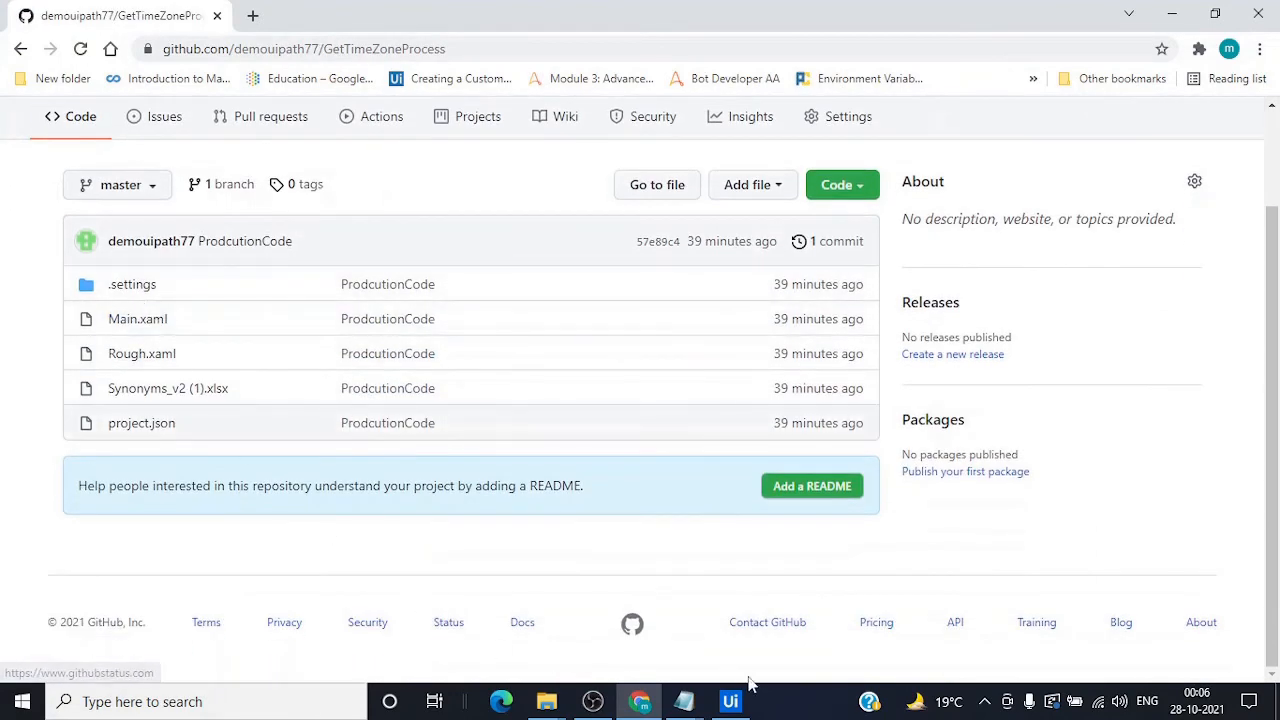
Restore and shift the UiPath Studio window beside GitHub, then maximize it again
click(730, 701)
click(1218, 15)
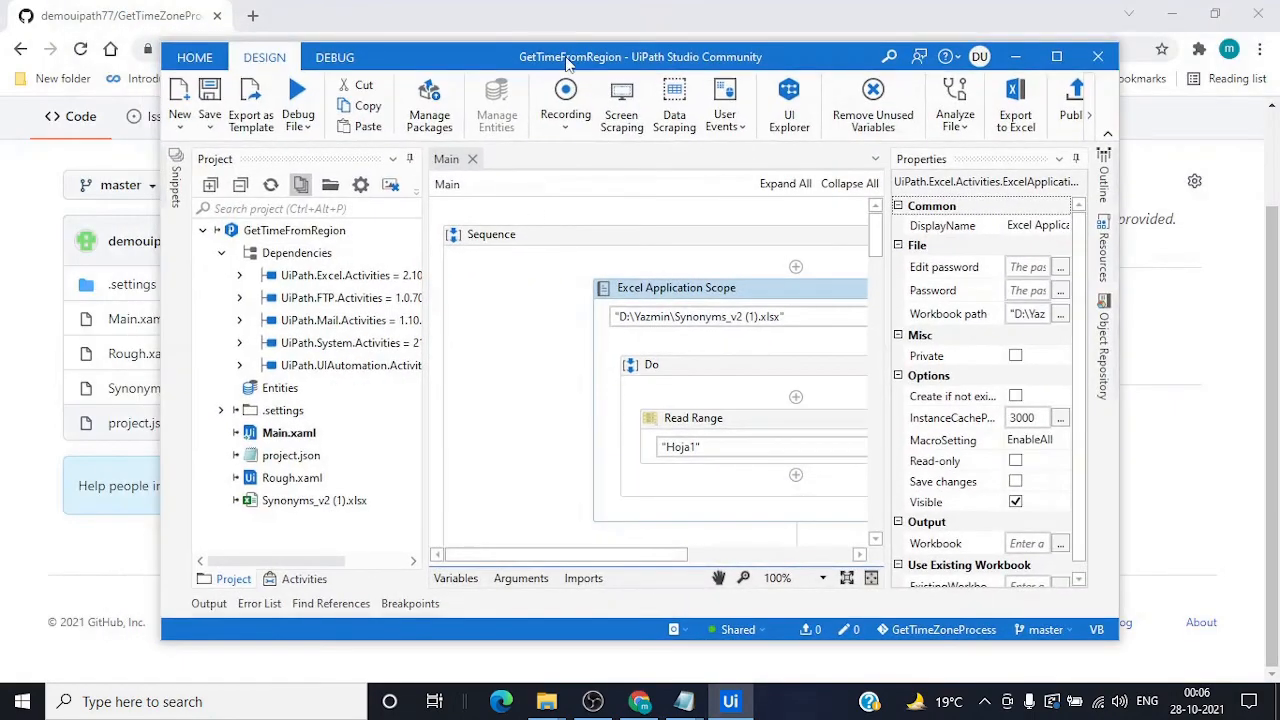
drag(535, 52, 752, 39)
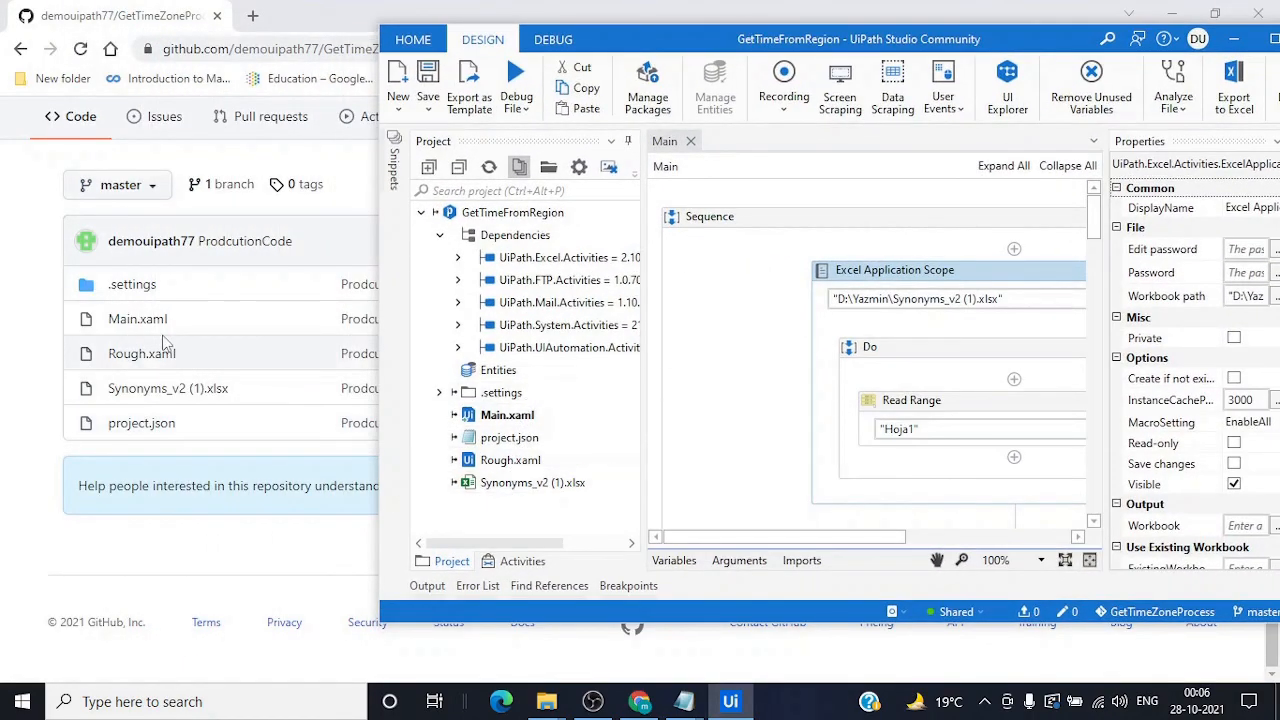
double_click(1053, 42)
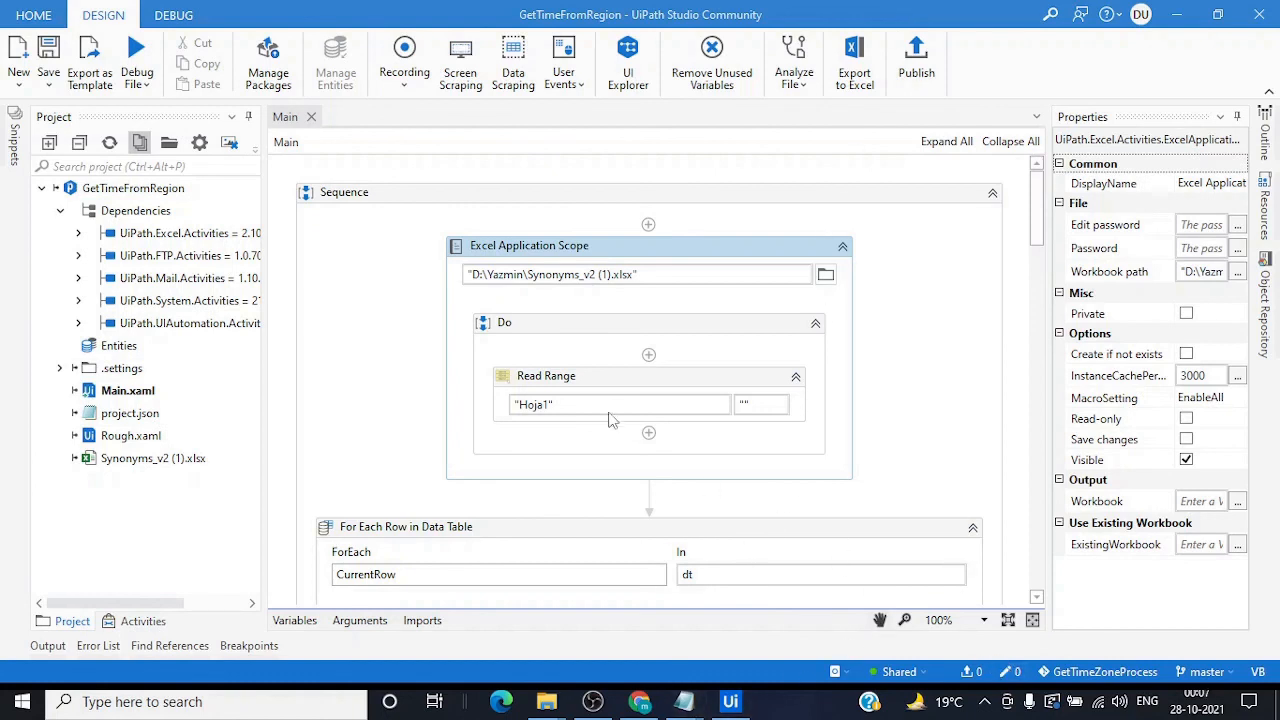
Drag a Write Line above Excel Application Scope, set its text to "Read excel file", and save
click(132, 625)
drag(117, 255, 616, 246)
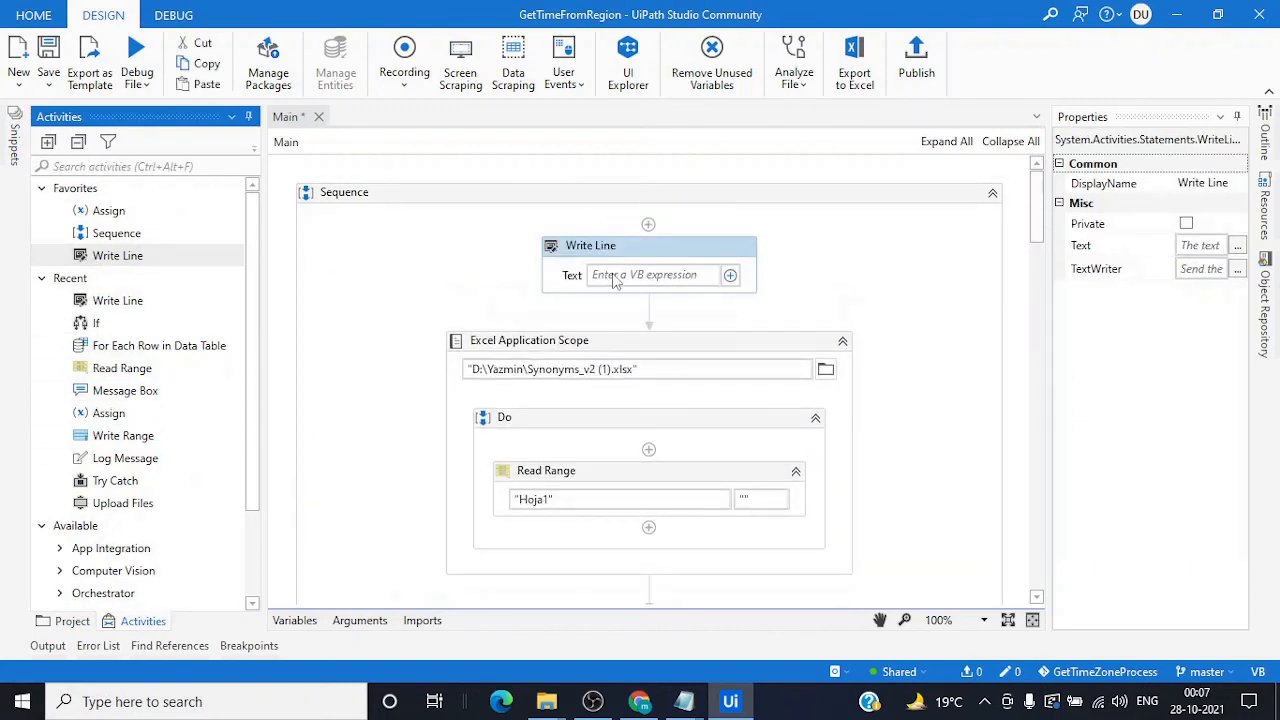
click(614, 275)
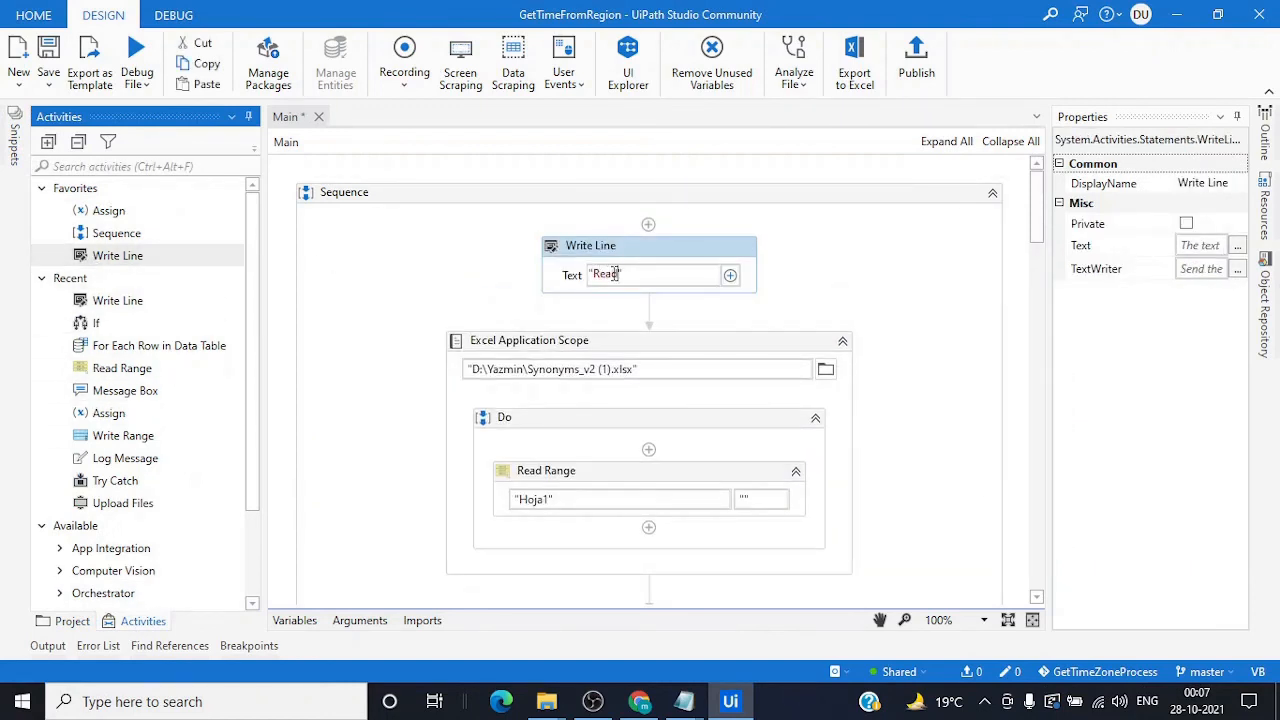
text("Read excel file")
click(892, 330)
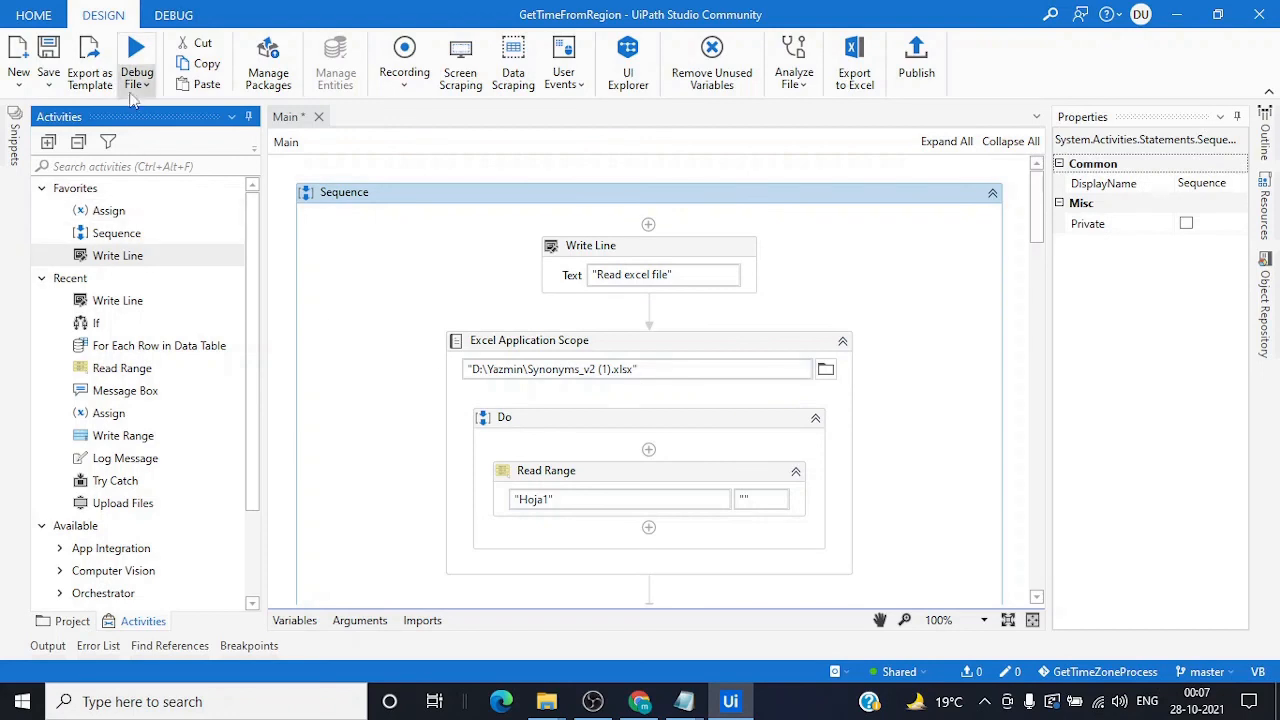
click(48, 55)
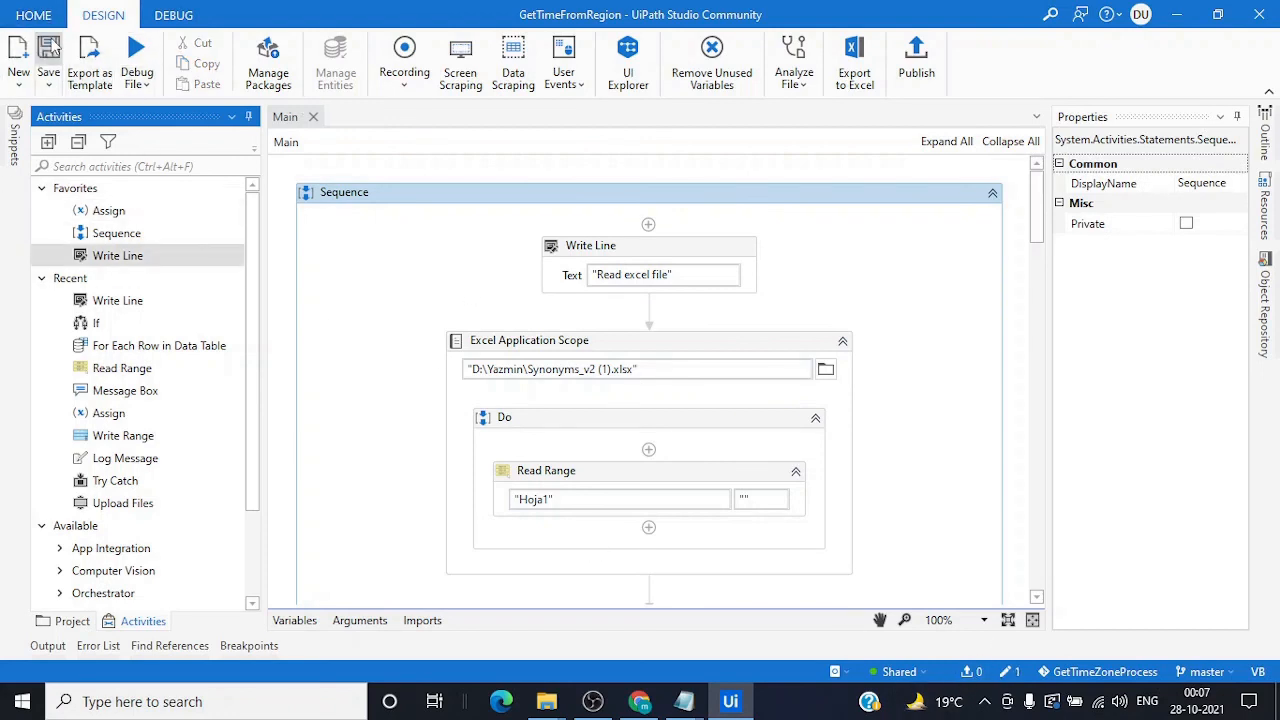
Commit Main.xaml with the message "write line has been added" and push it
click(1016, 671)
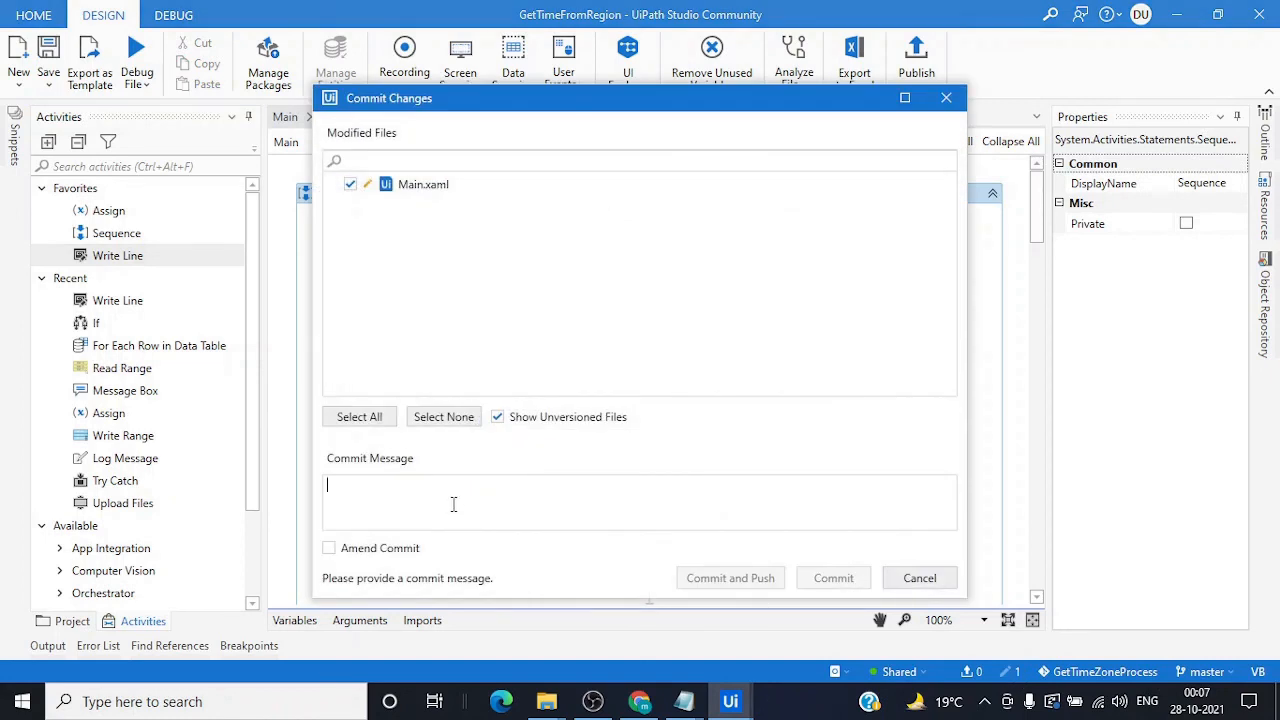
text(write line has been added)
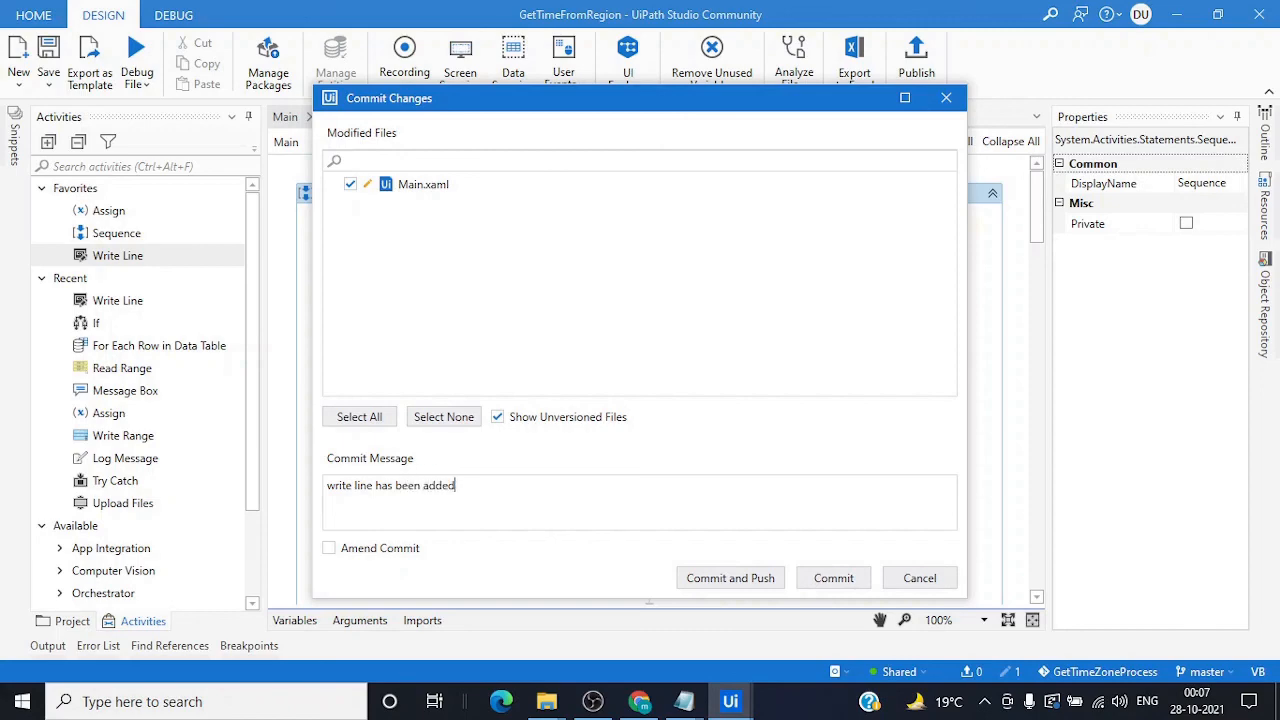
click(766, 586)
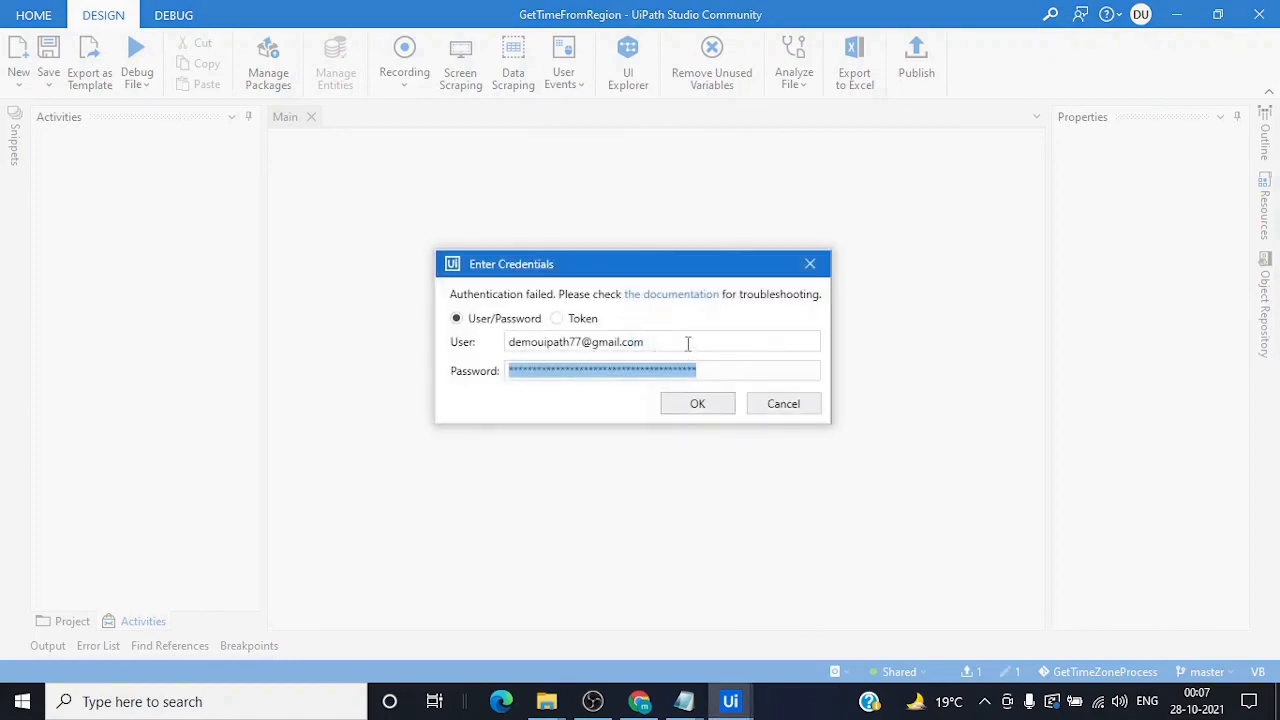
Authenticate the push with Token credentials, replacing the field with the copied access token
click(558, 320)
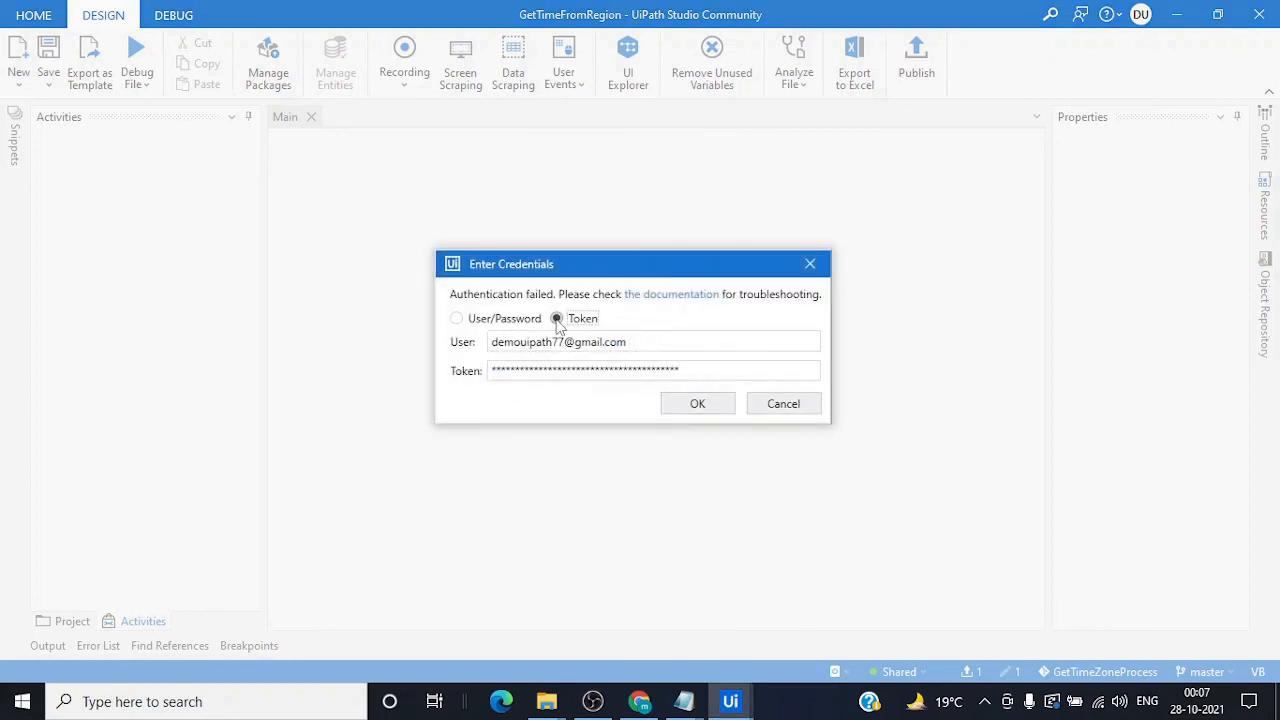
click(717, 402)
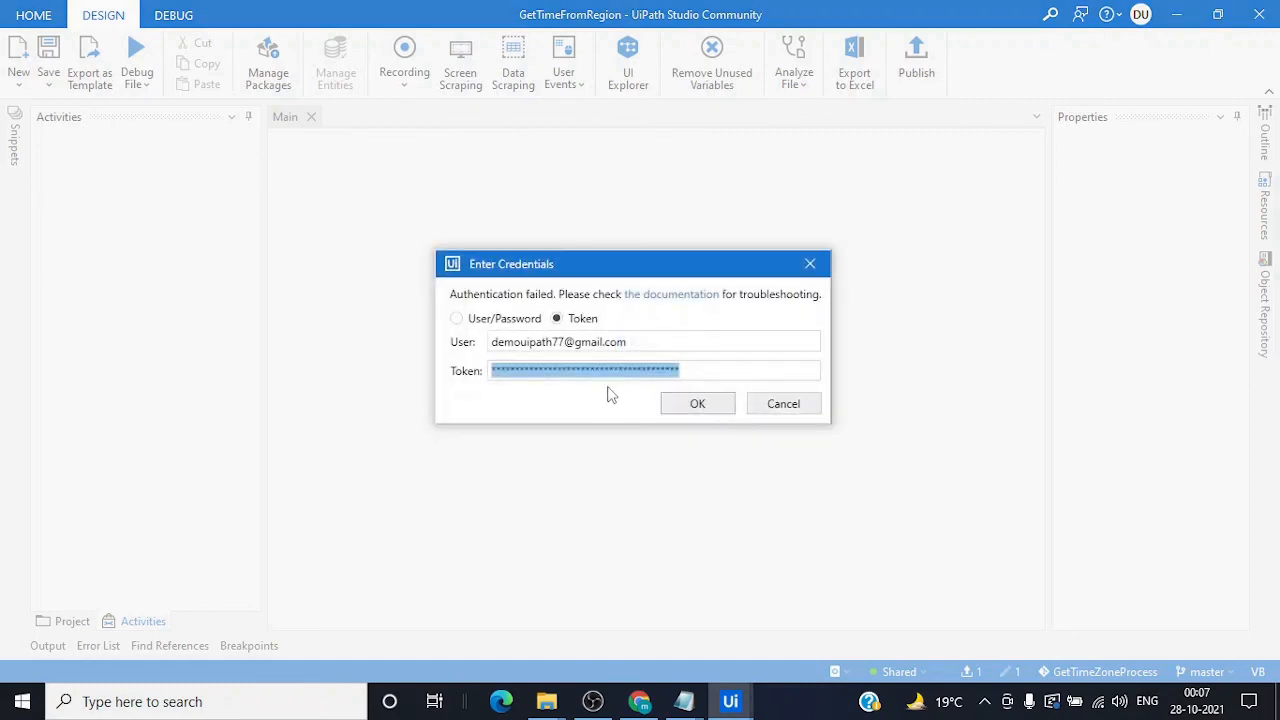
click(687, 370)
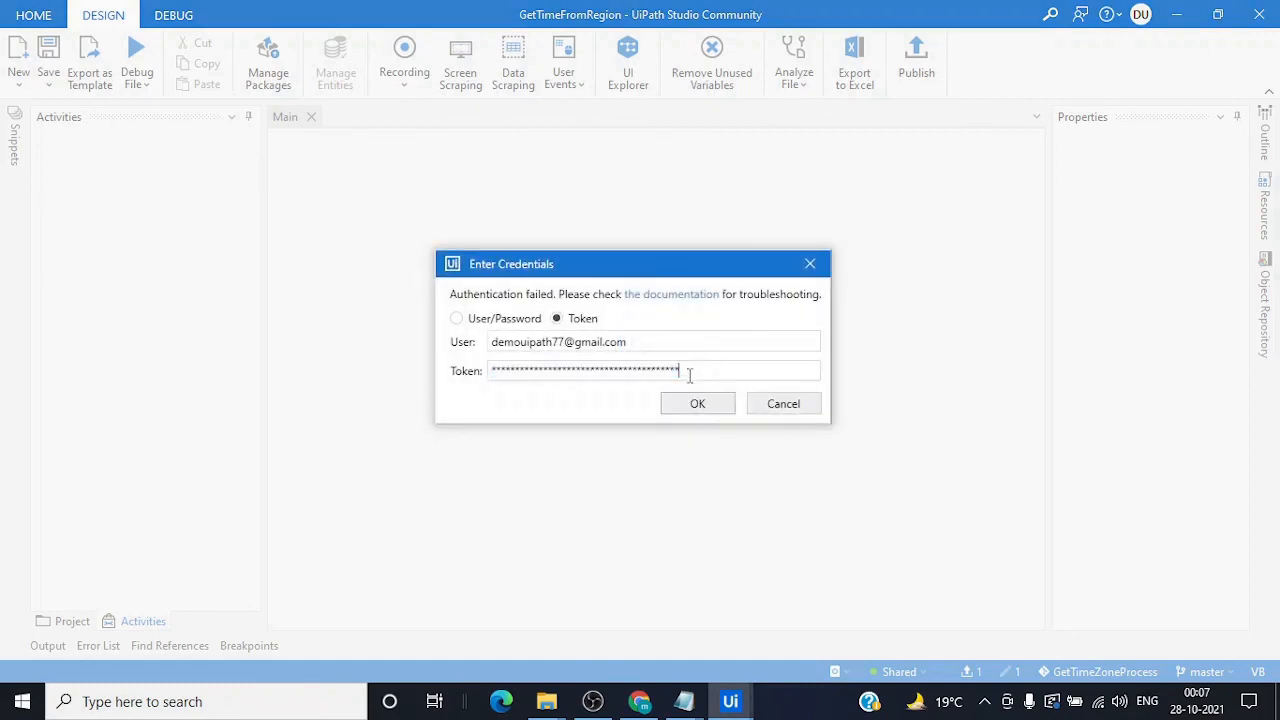
double_click(534, 372)
key(ctrl+v)
click(678, 404)
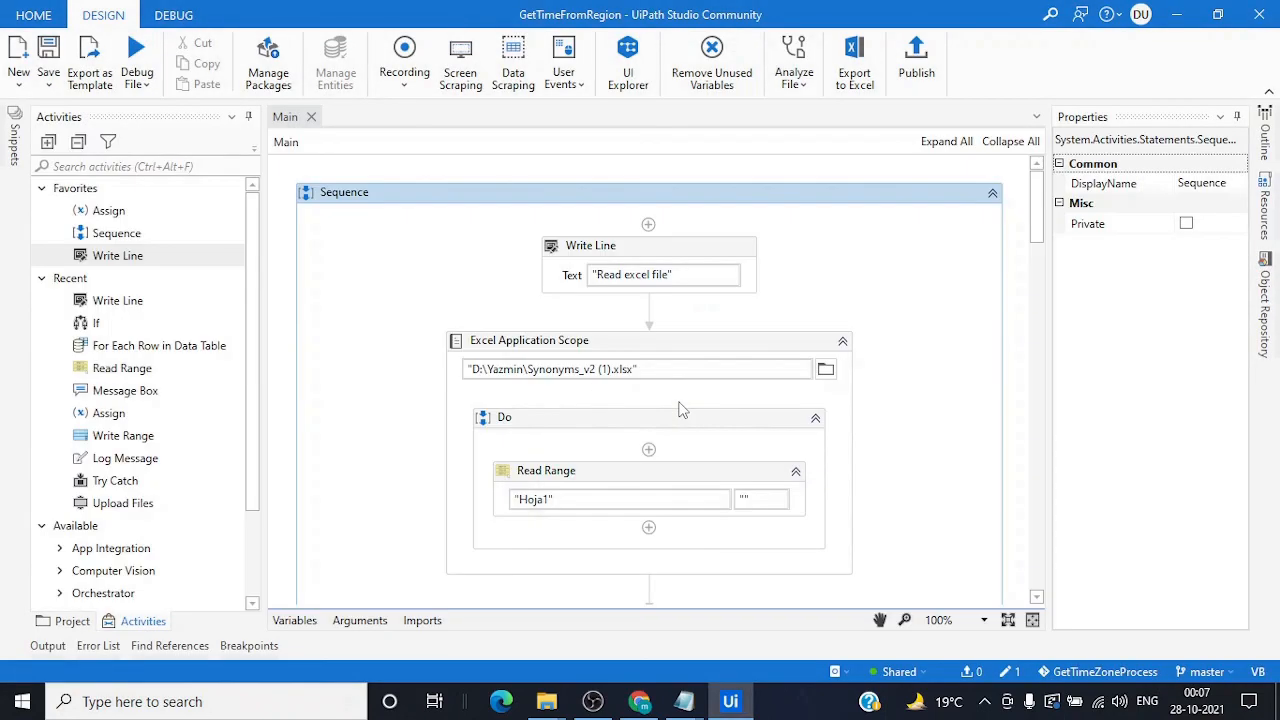